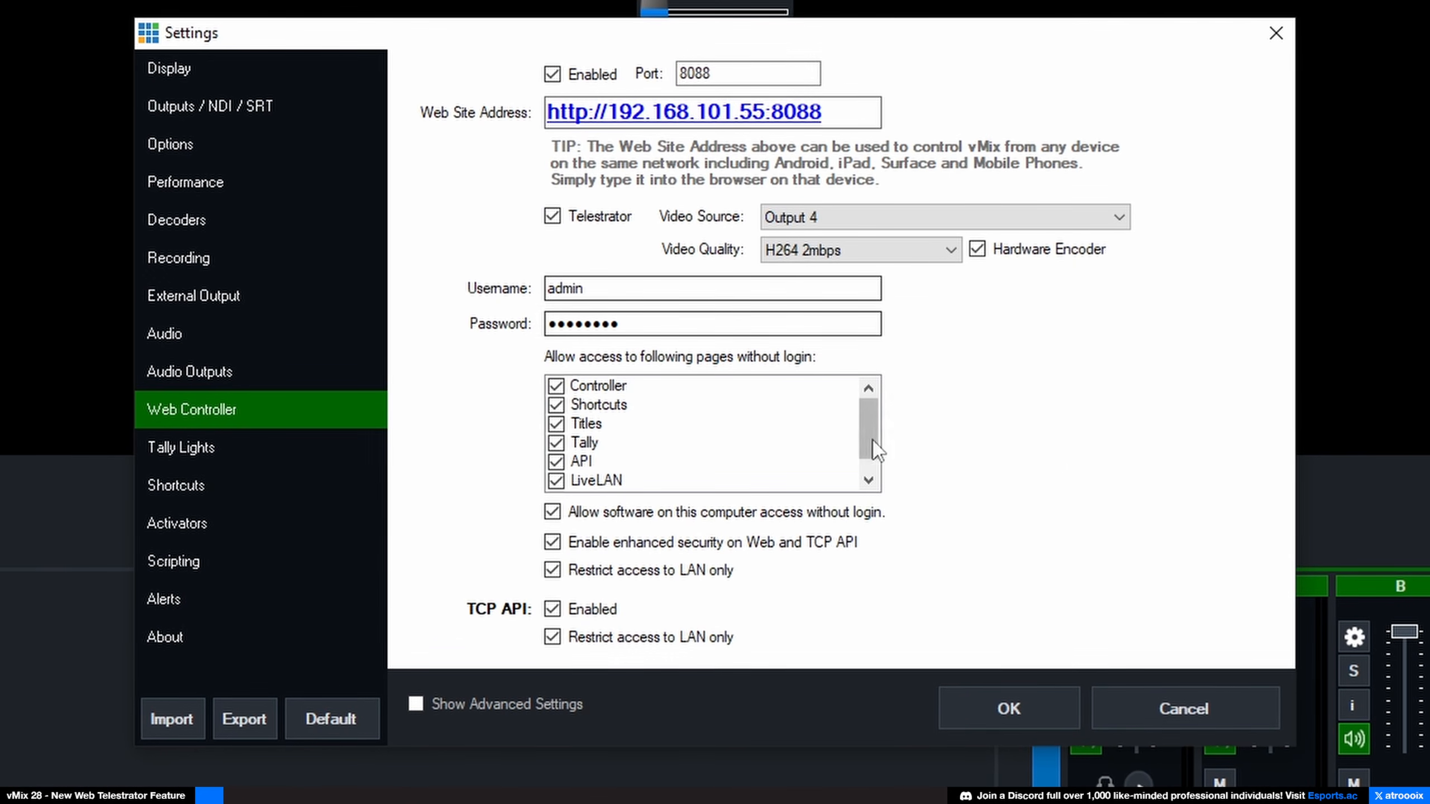
Step: Set the web controller's Telestrator video source to Output 4 at H264 2mbps quality
{"action": "scroll", "coordinate": [563, 479], "scroll_direction": "down", "scroll_amount": 1}
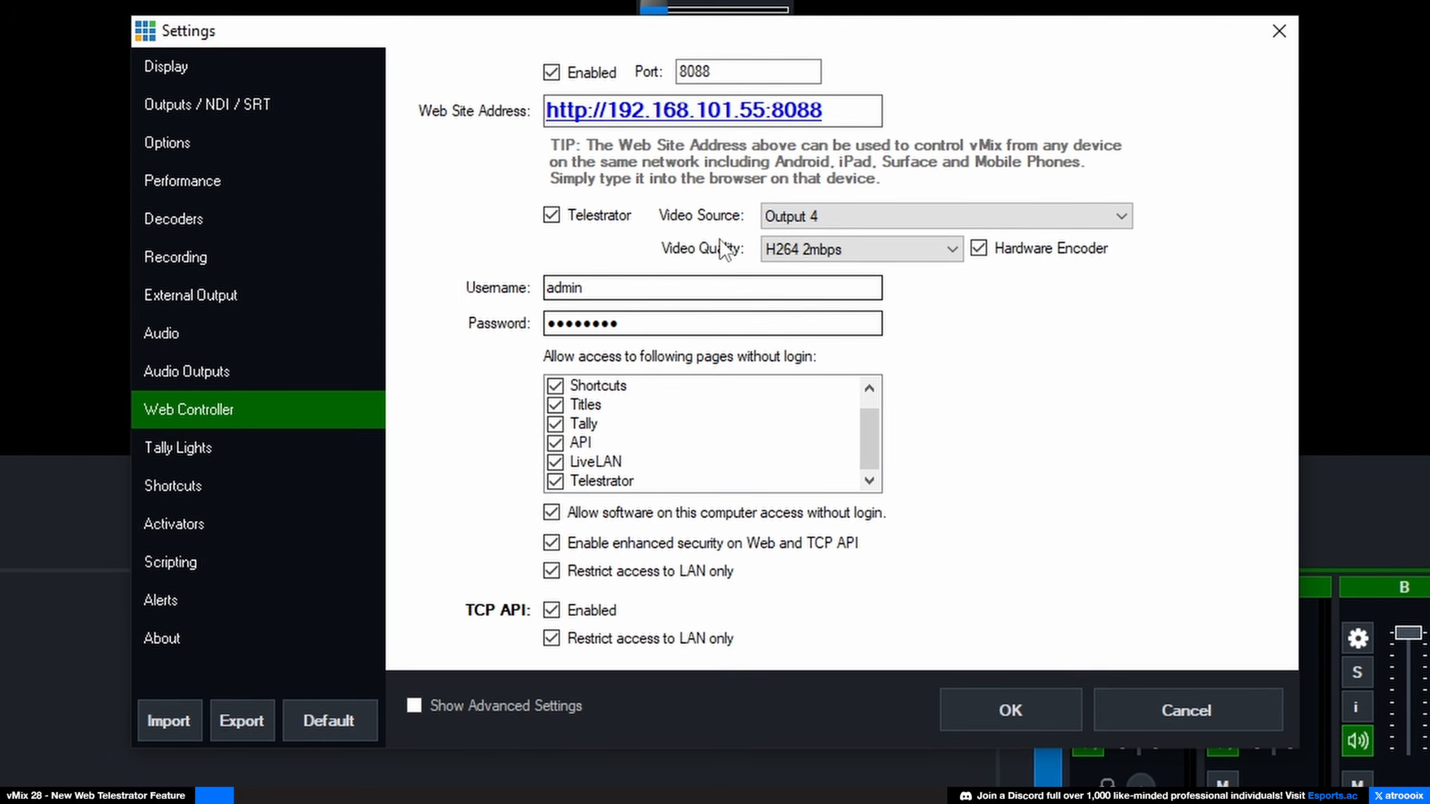
{"action": "left_click", "coordinate": [826, 224]}
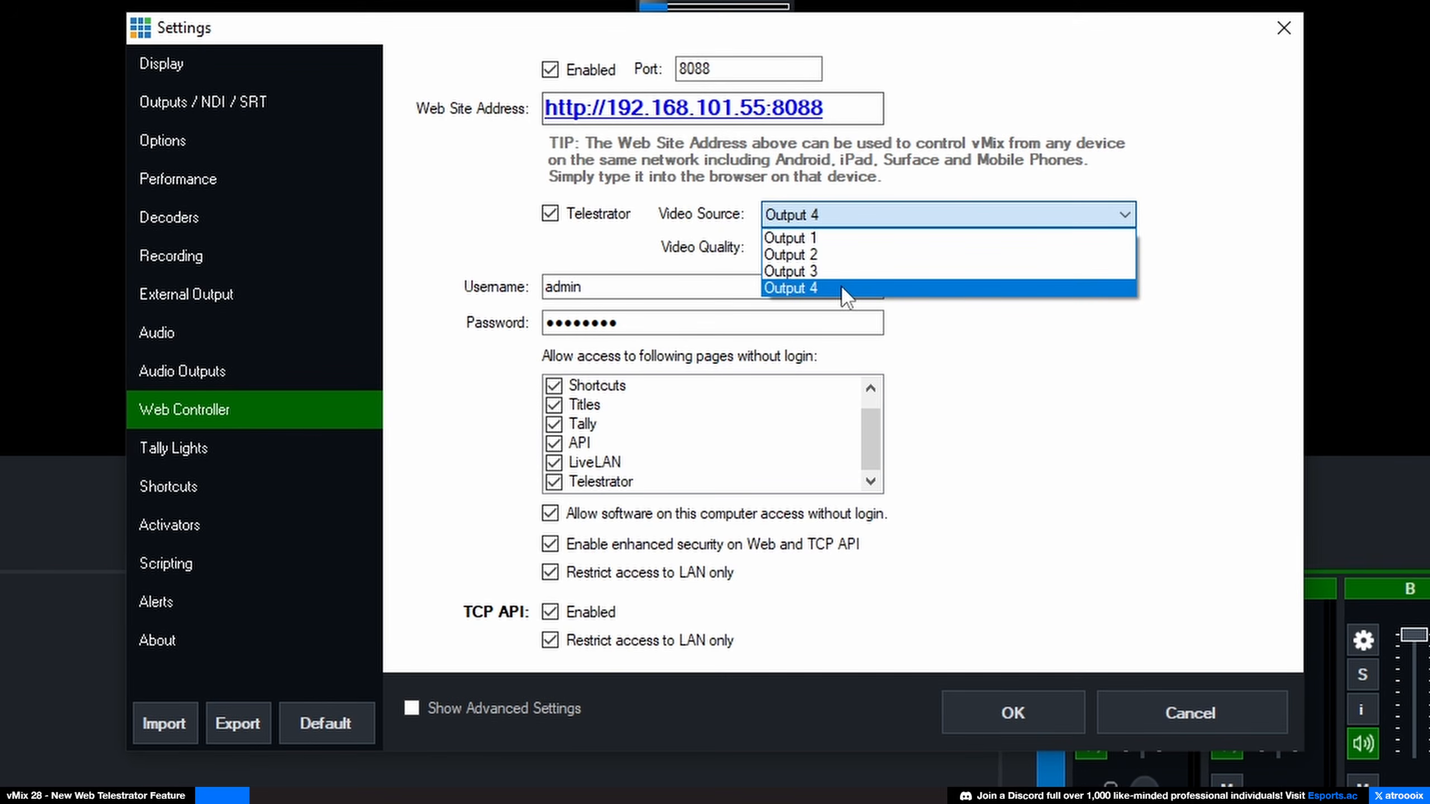
{"action": "left_click", "coordinate": [804, 288]}
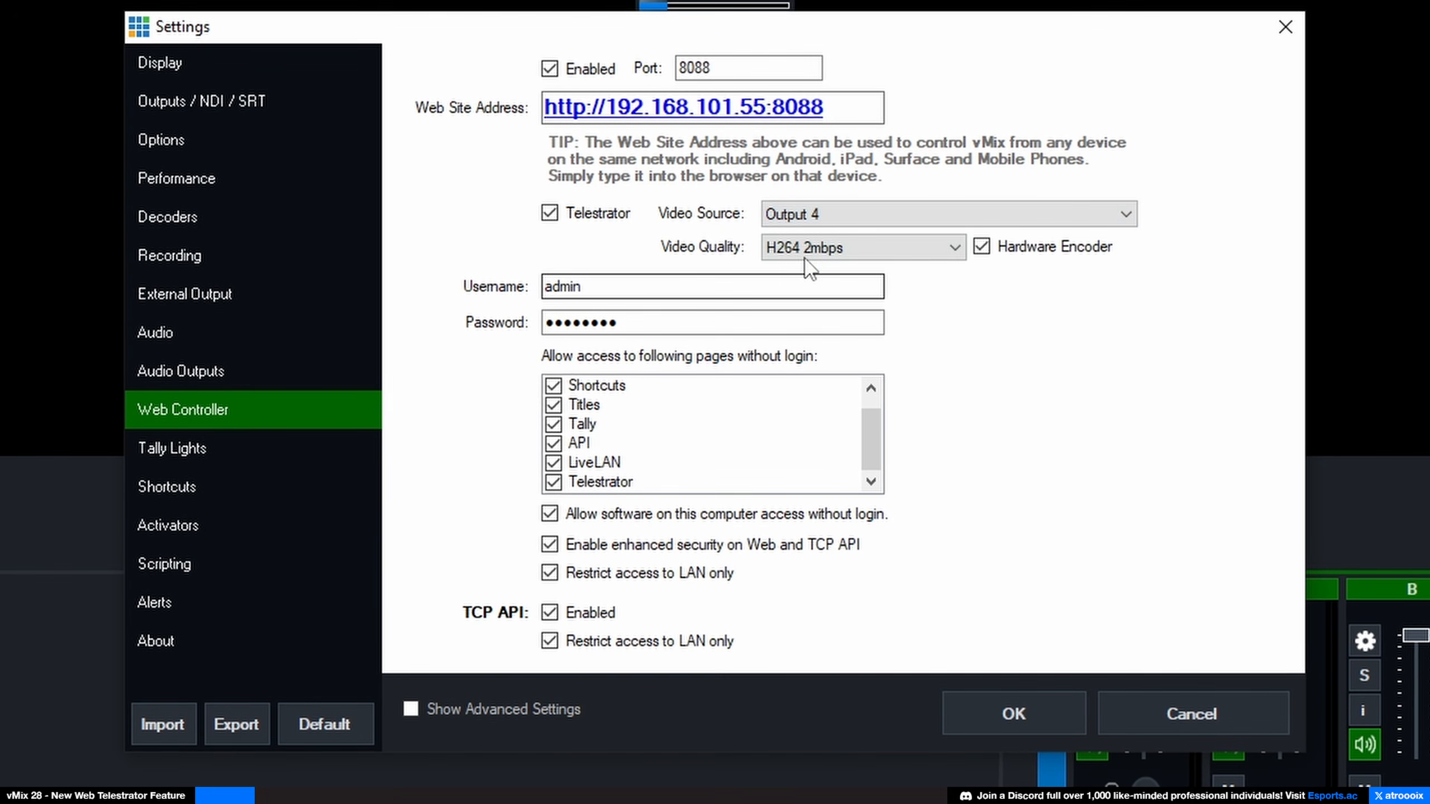
{"action": "left_click", "coordinate": [827, 252]}
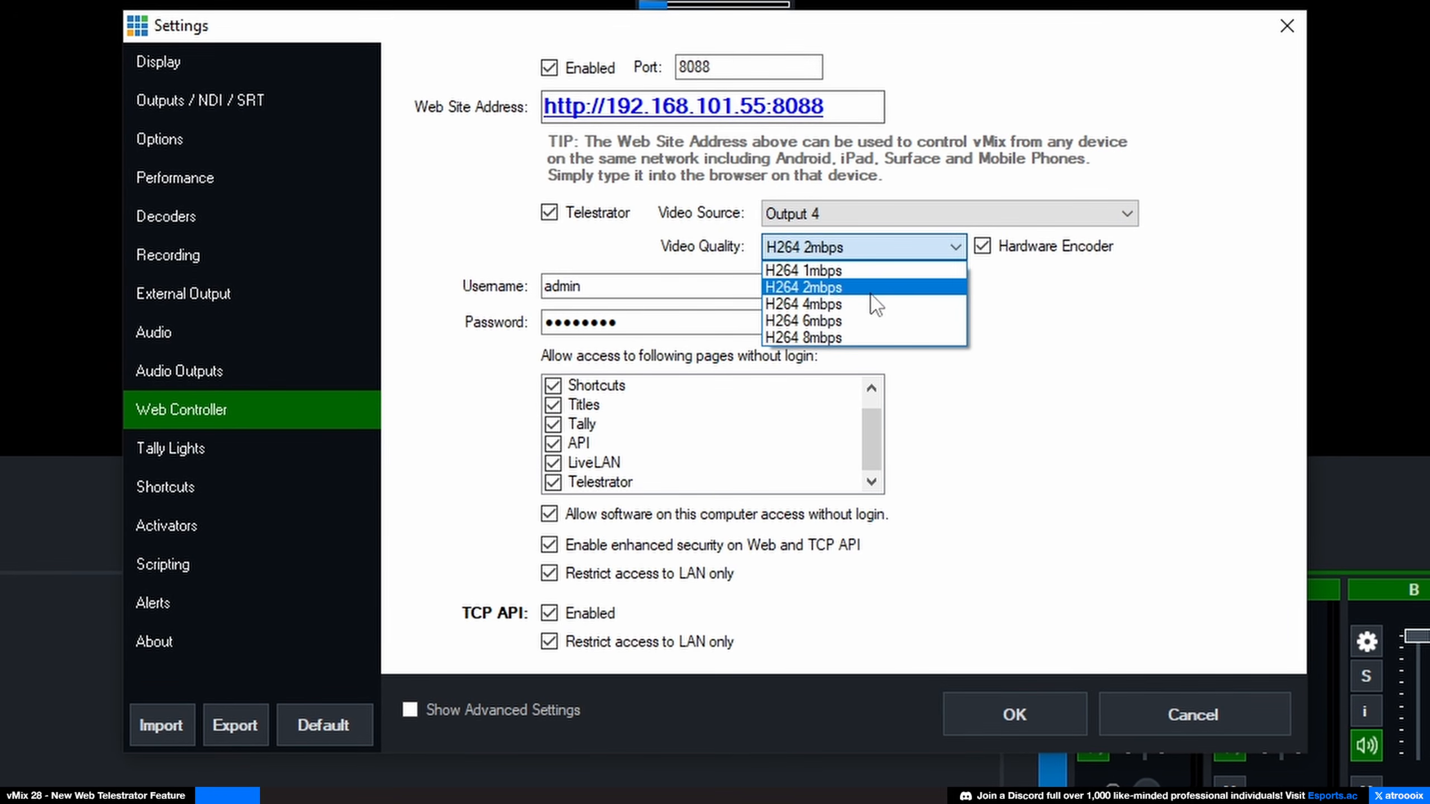
{"action": "left_click", "coordinate": [1007, 303]}
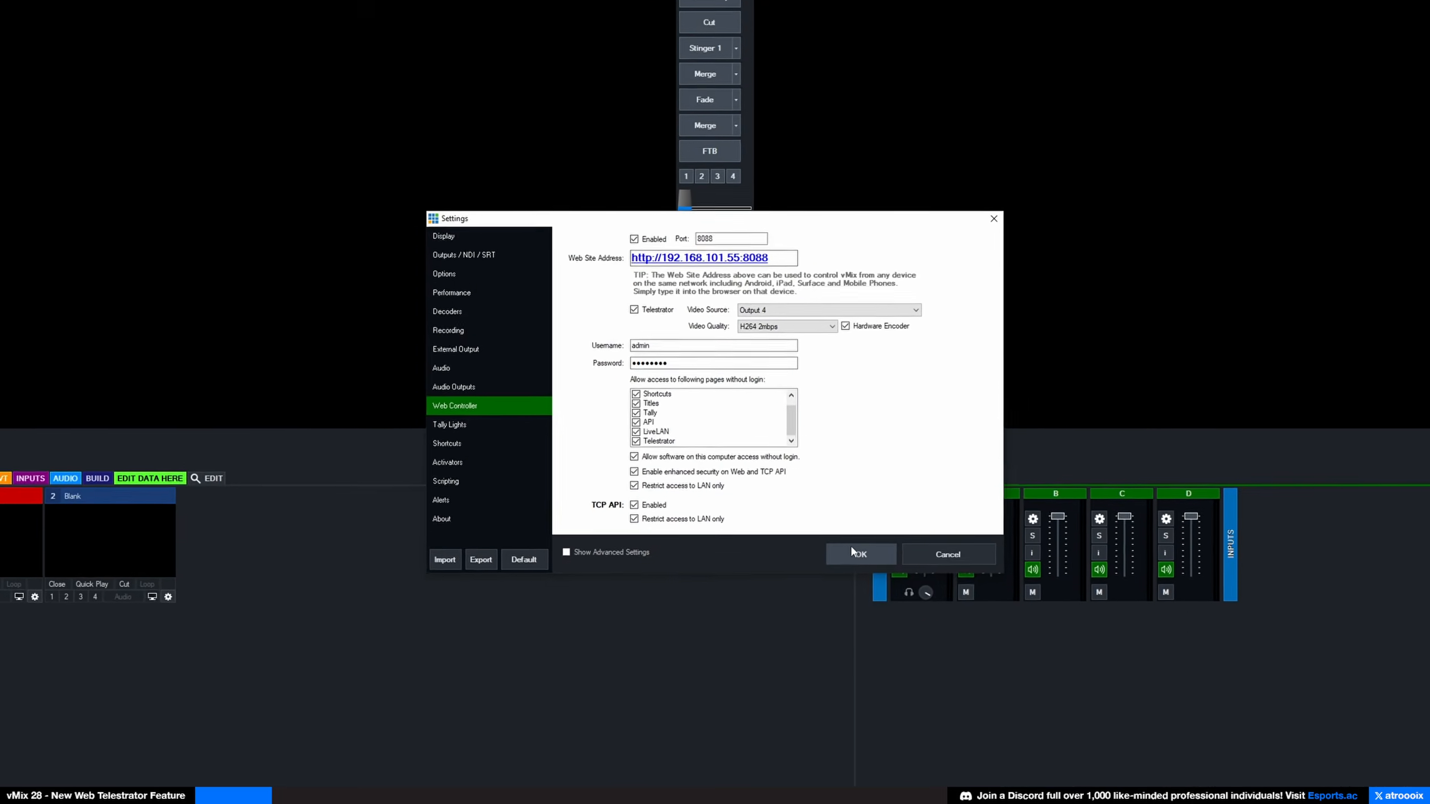
Step: Confirm the web controller settings and add a Telestrator input as input 1
{"action": "left_click", "coordinate": [1008, 715]}
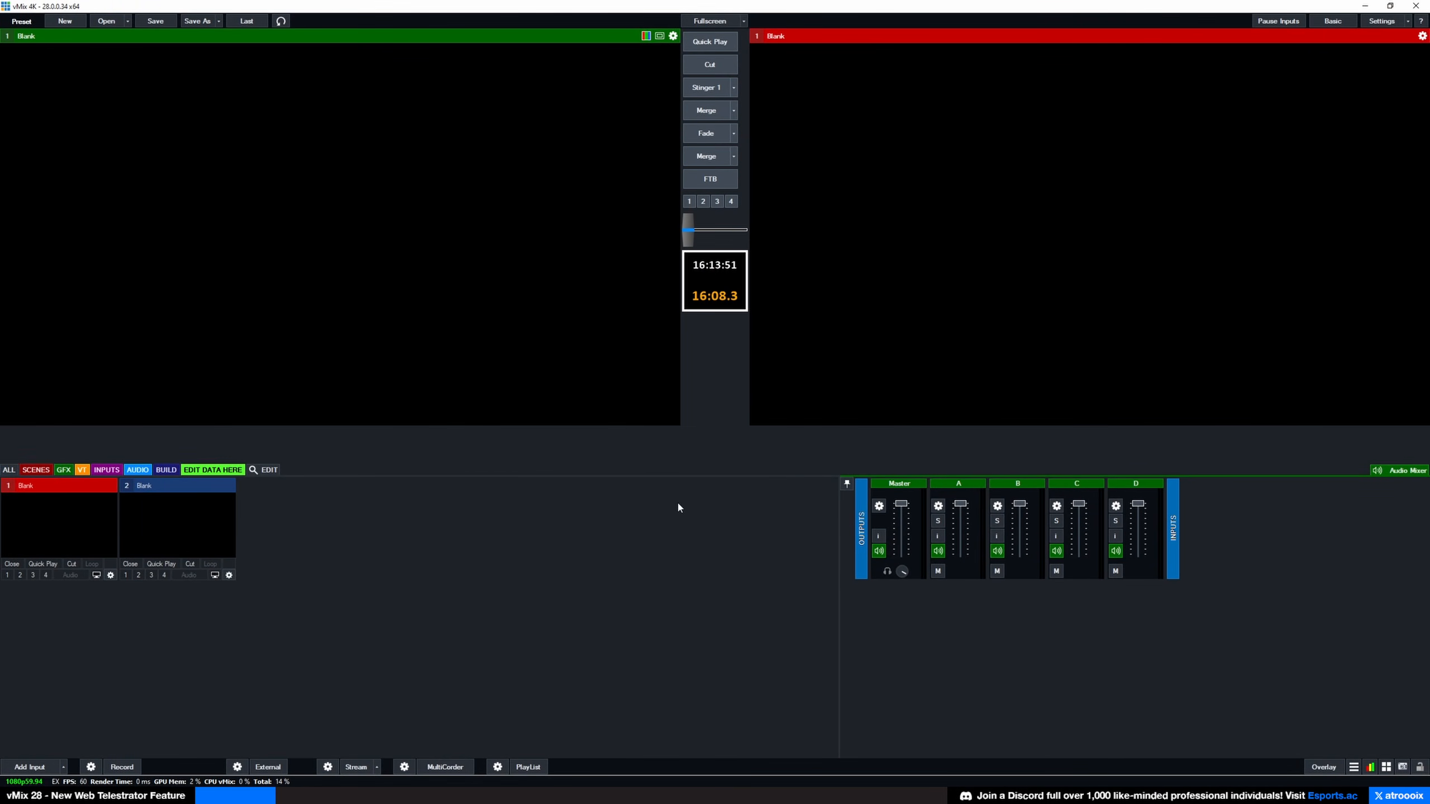
{"action": "left_click", "coordinate": [29, 766]}
{"action": "left_click", "coordinate": [450, 549]}
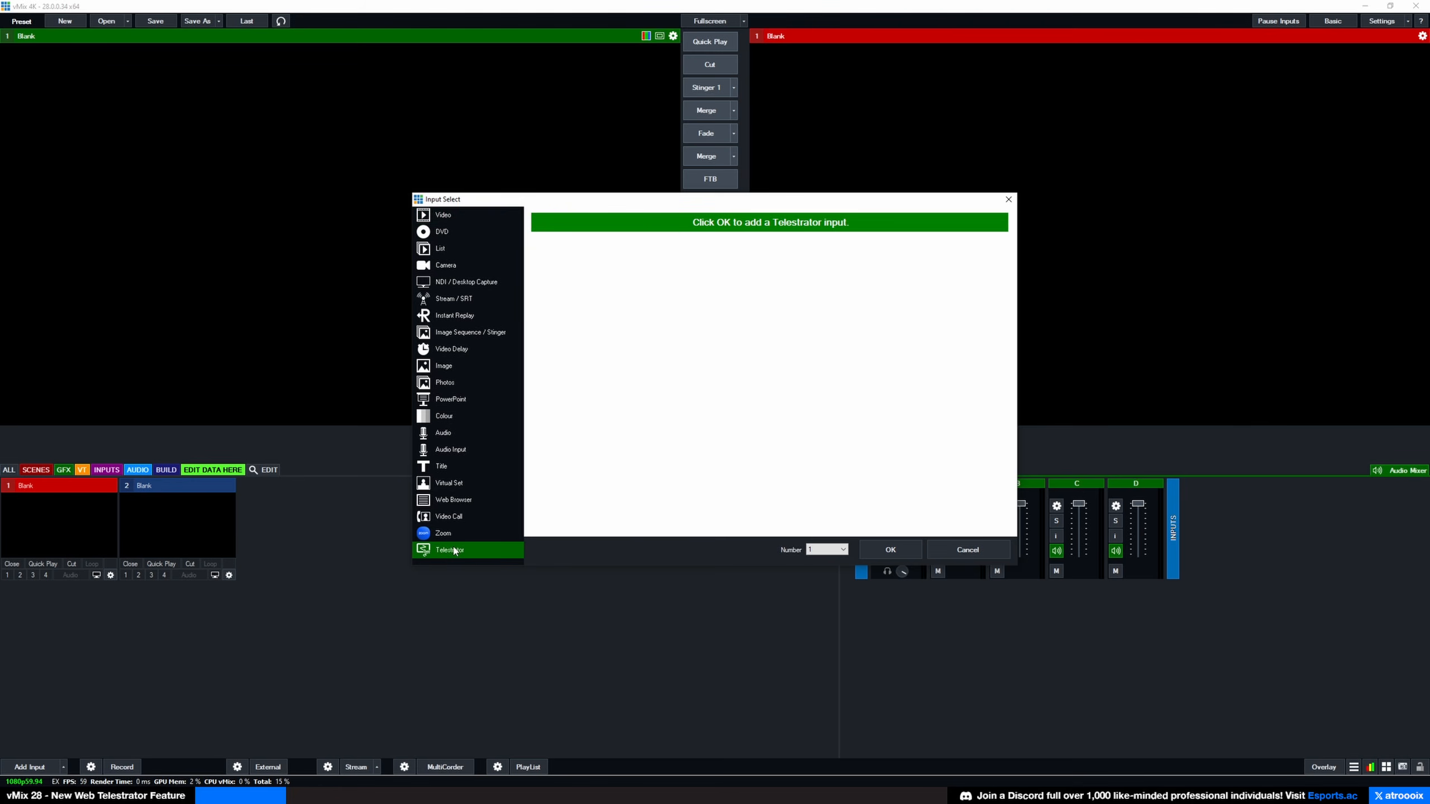
{"action": "left_click", "coordinate": [892, 549]}
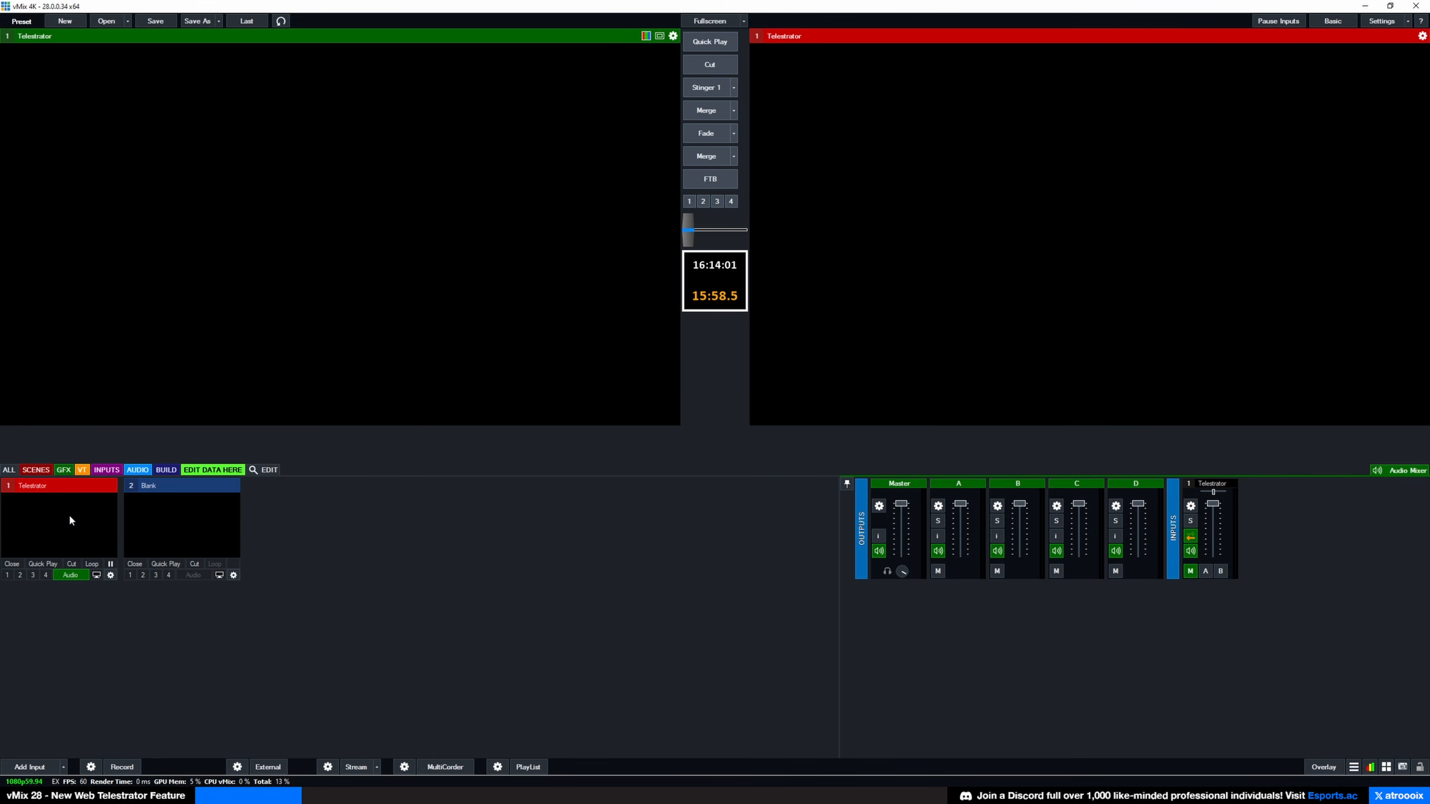
{"action": "right_click", "coordinate": [69, 519]}
Step: Open the Telestrator web page and draw five green freehand loops across the canvas
{"action": "left_click", "coordinate": [125, 548]}
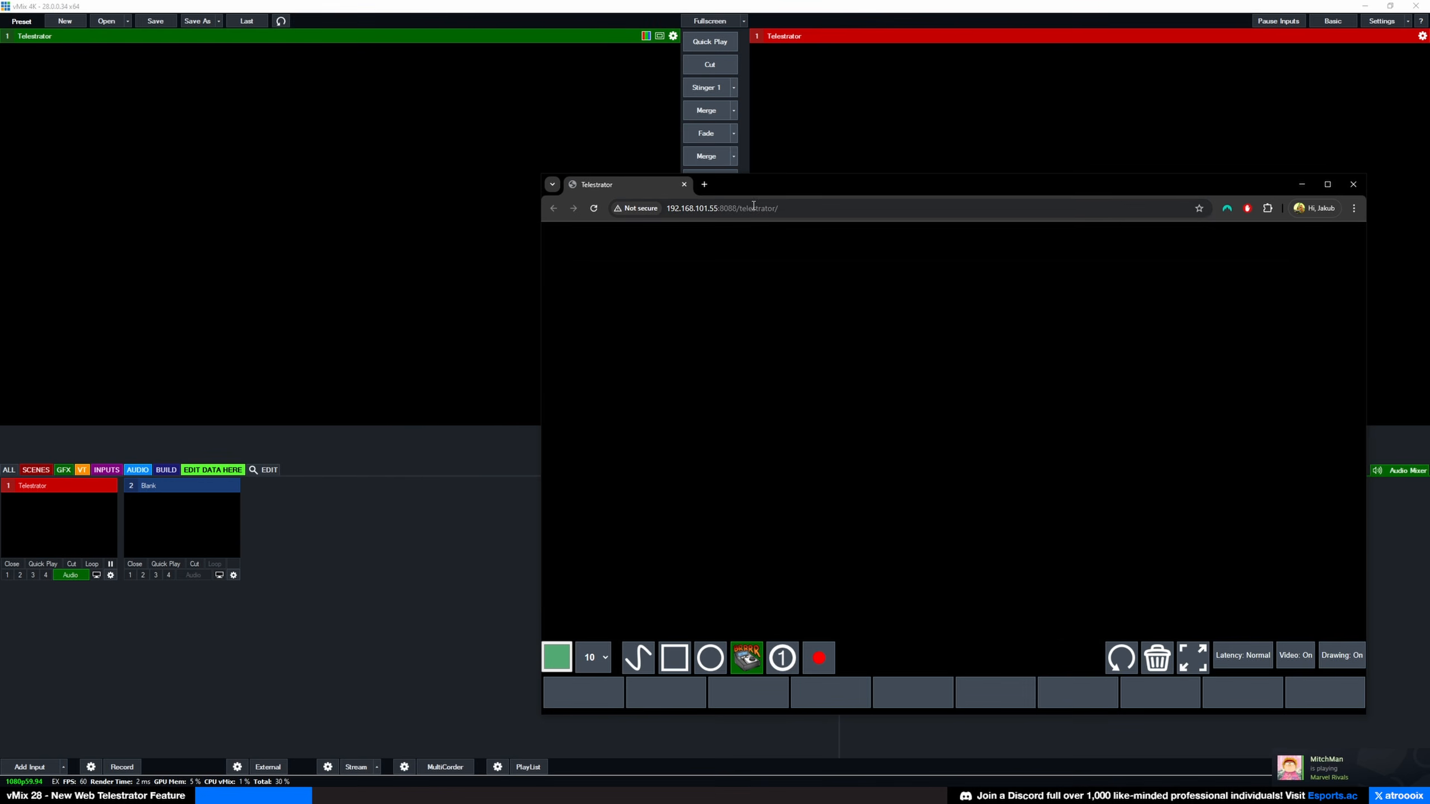
{"action": "left_click_drag", "start_coordinate": [754, 187], "coordinate": [737, 156]}
{"action": "left_click", "coordinate": [632, 621]}
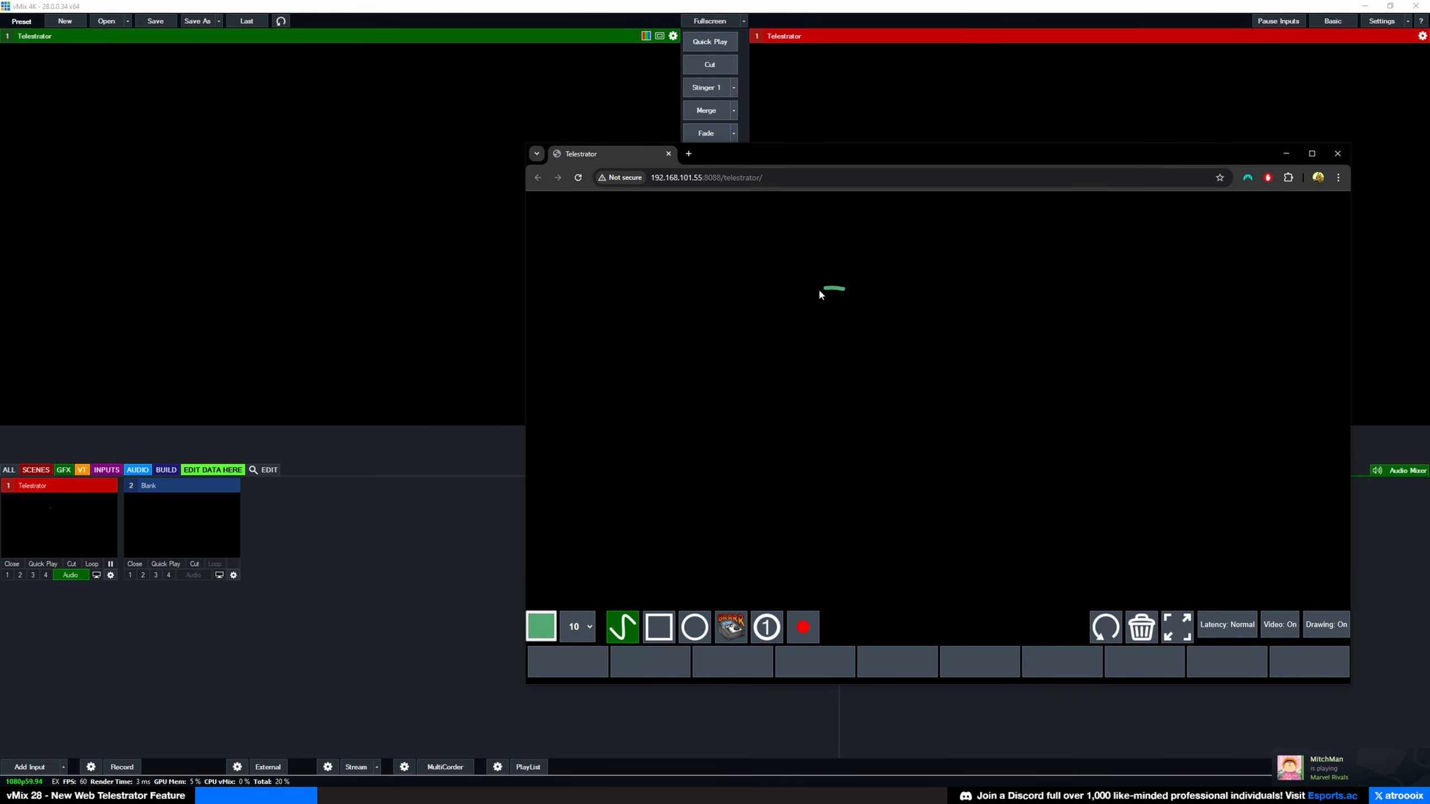
{"action": "mouse_move", "coordinate": [819, 294]}
{"action": "left_mouse_down"}
{"action": "mouse_move", "coordinate": [825, 422]}
{"action": "mouse_move", "coordinate": [840, 282]}
{"action": "left_mouse_up"}
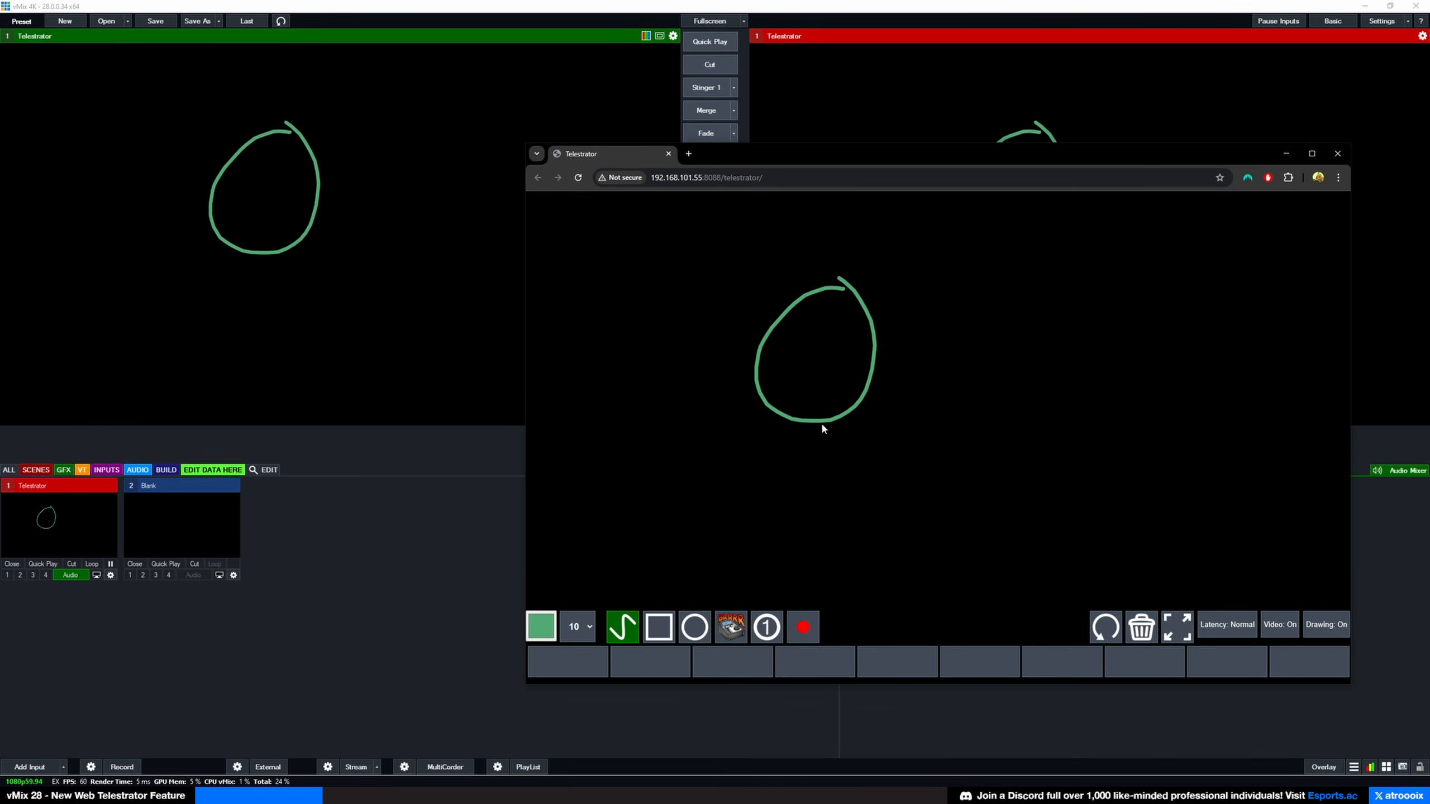
{"action": "left_click_drag", "start_coordinate": [1100, 348], "coordinate": [1047, 441]}
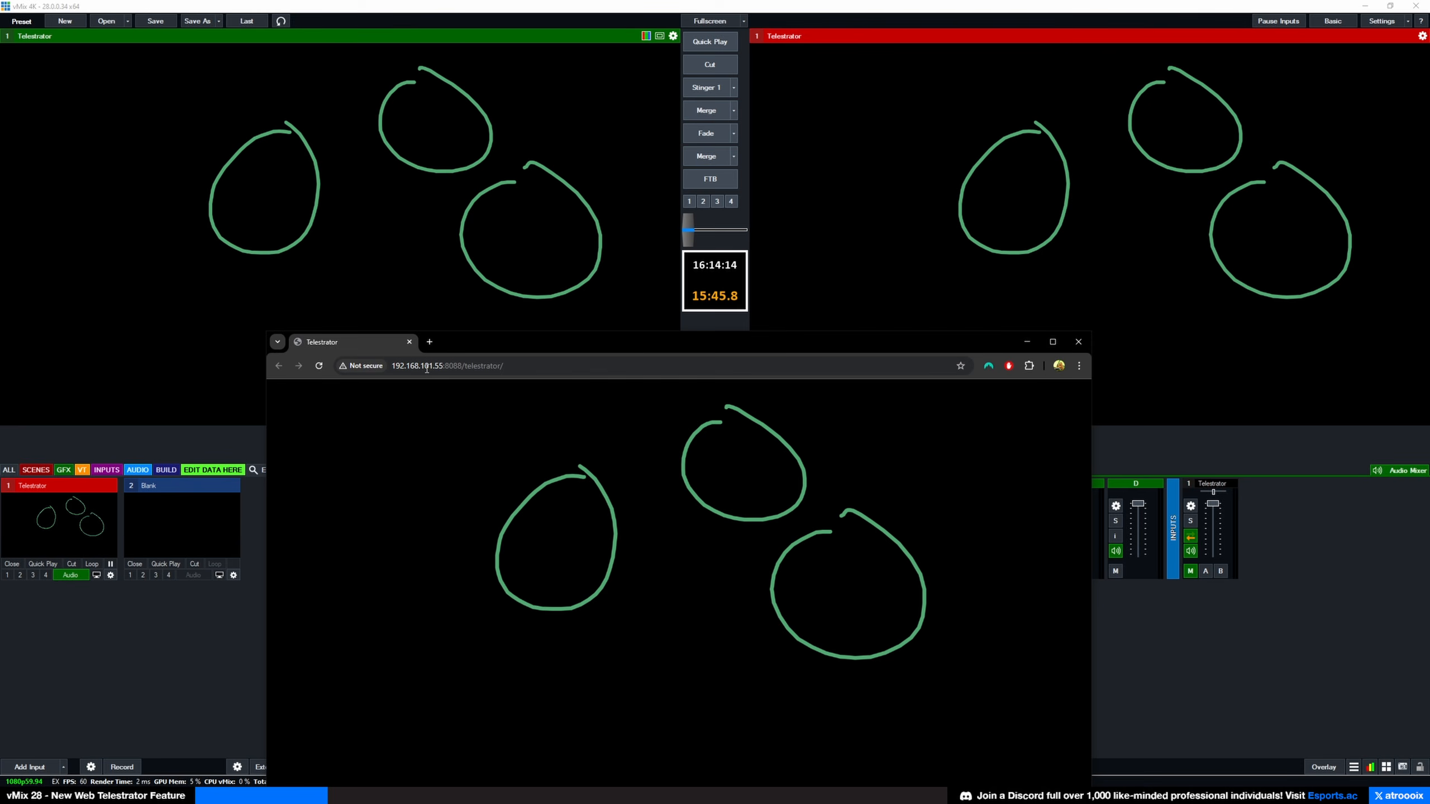
{"action": "mouse_move", "coordinate": [402, 406]}
{"action": "left_mouse_down"}
{"action": "mouse_move", "coordinate": [363, 431]}
{"action": "mouse_move", "coordinate": [359, 474]}
{"action": "mouse_move", "coordinate": [429, 473]}
{"action": "mouse_move", "coordinate": [404, 410]}
{"action": "left_mouse_up"}
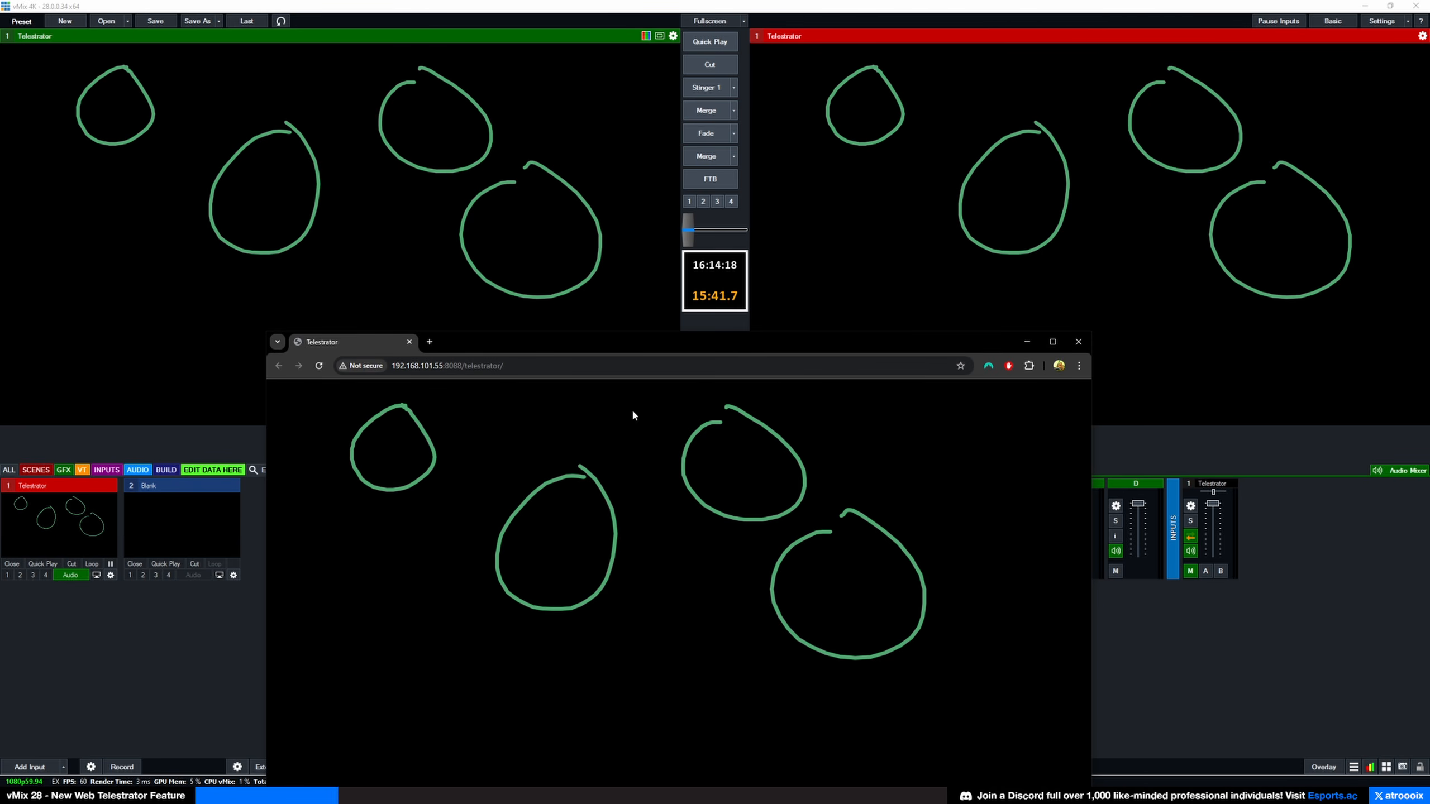
{"action": "mouse_move", "coordinate": [590, 394]}
{"action": "left_mouse_down"}
{"action": "mouse_move", "coordinate": [630, 458]}
{"action": "mouse_move", "coordinate": [580, 408]}
{"action": "left_mouse_up"}
{"action": "left_click_drag", "start_coordinate": [395, 554], "coordinate": [418, 528]}
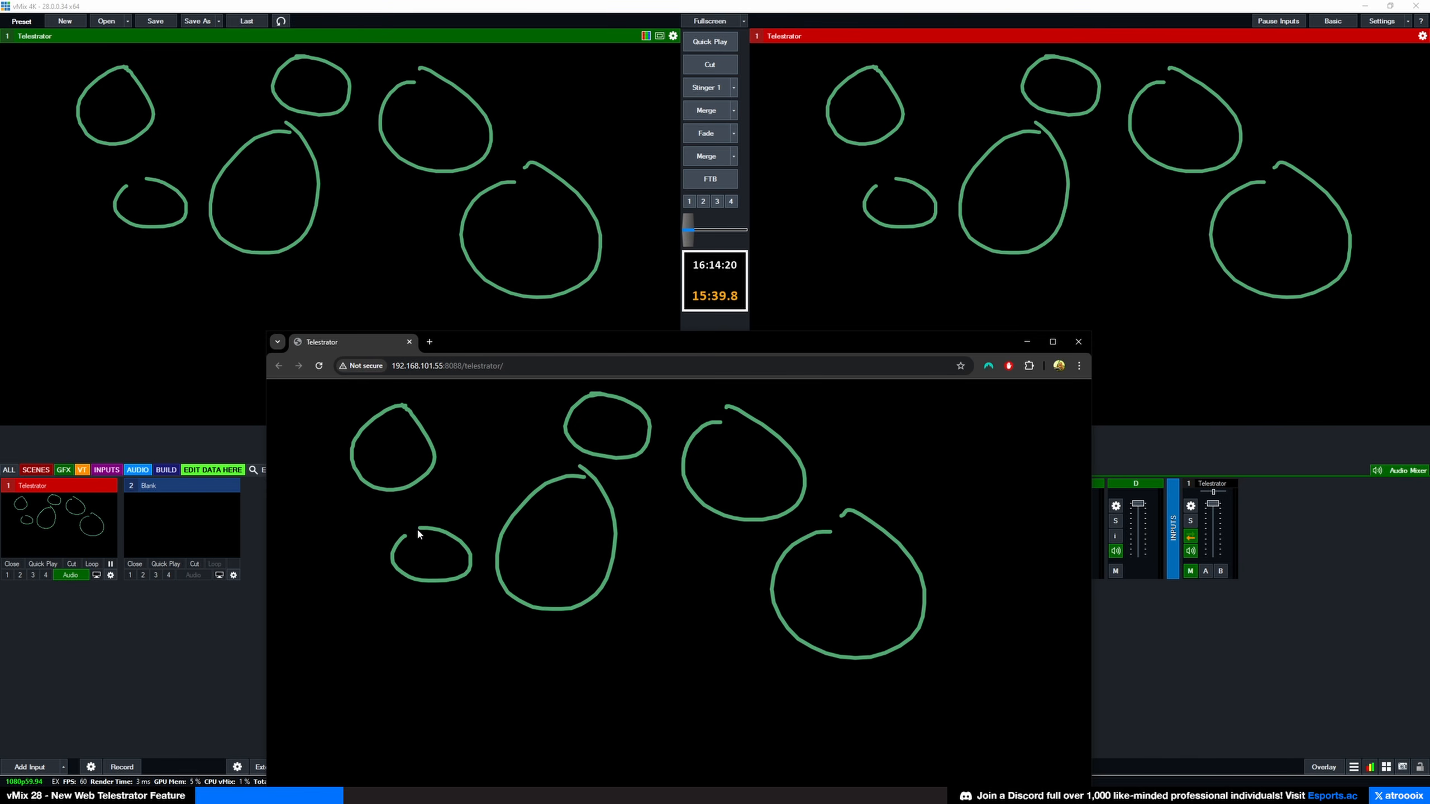
{"action": "mouse_move", "coordinate": [509, 341]}
{"action": "left_mouse_down"}
{"action": "mouse_move", "coordinate": [533, 177]}
{"action": "mouse_move", "coordinate": [560, 132]}
{"action": "left_mouse_up"}
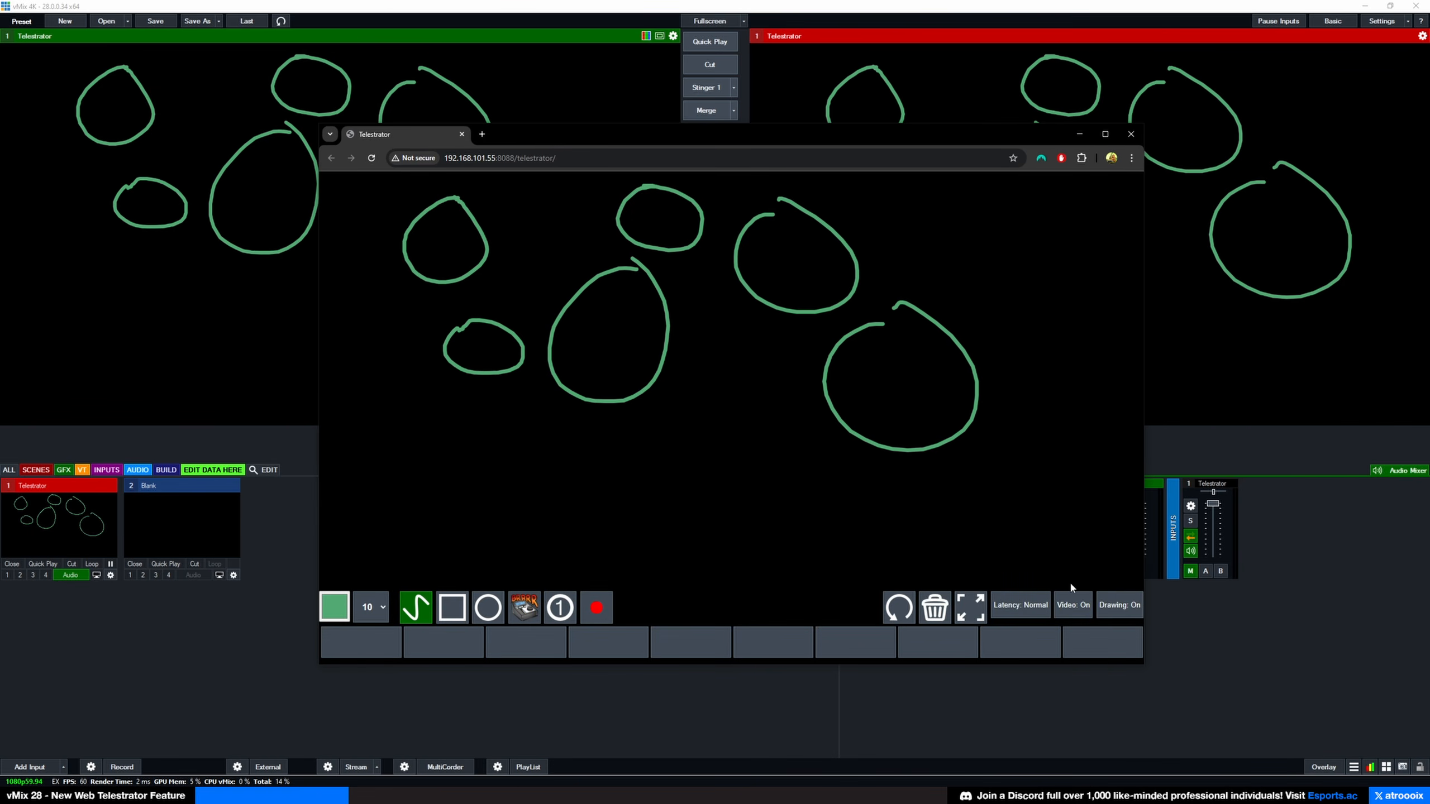
Step: Toggle the background video off and back on, then draw a rectangle in the lower left
{"action": "left_click", "coordinate": [1079, 606]}
{"action": "left_click", "coordinate": [1080, 610]}
{"action": "left_click_drag", "start_coordinate": [419, 407], "coordinate": [628, 502]}
Step: Place a gnome stamp on the canvas
{"action": "left_click", "coordinate": [520, 613]}
{"action": "left_click", "coordinate": [569, 407]}
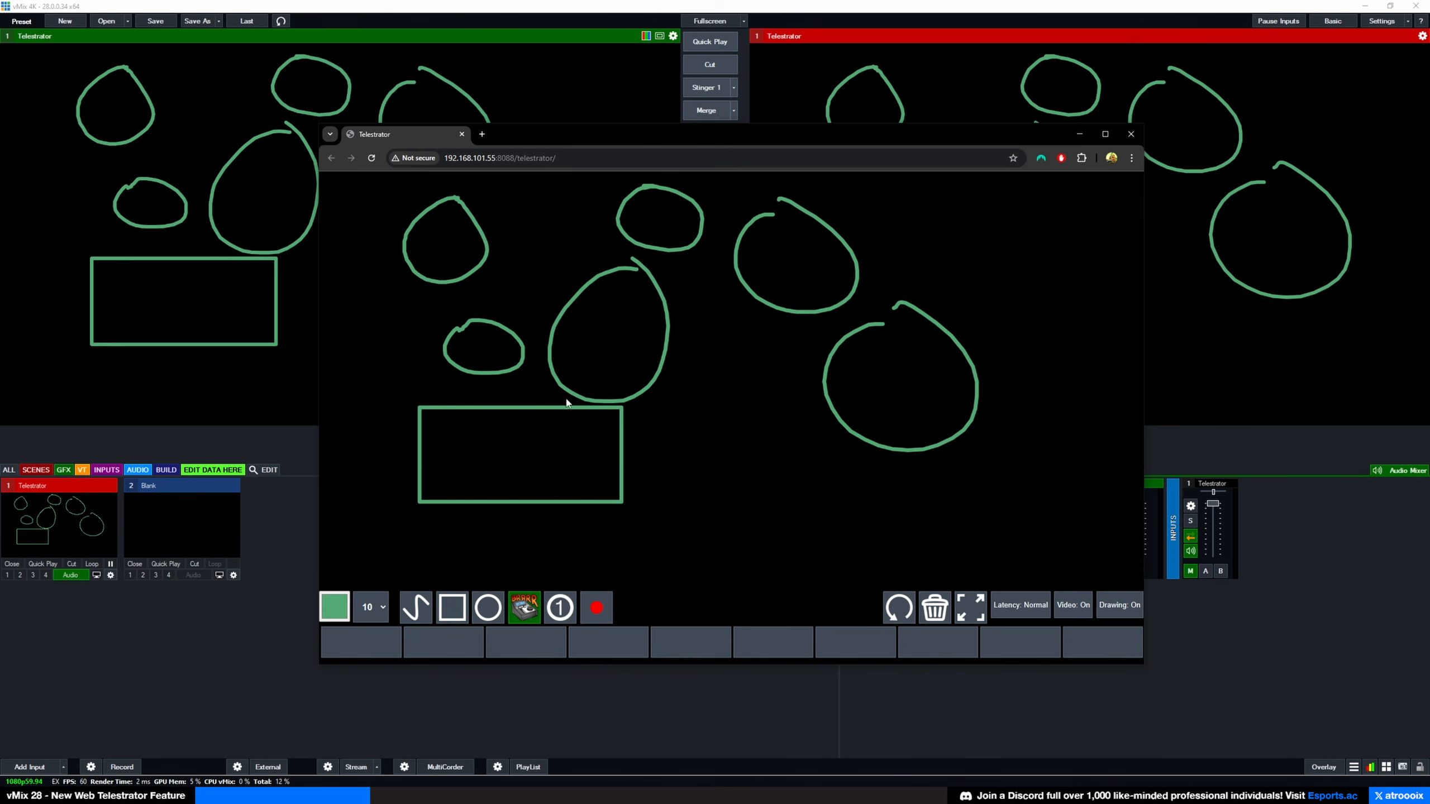
{"action": "left_click", "coordinate": [524, 609]}
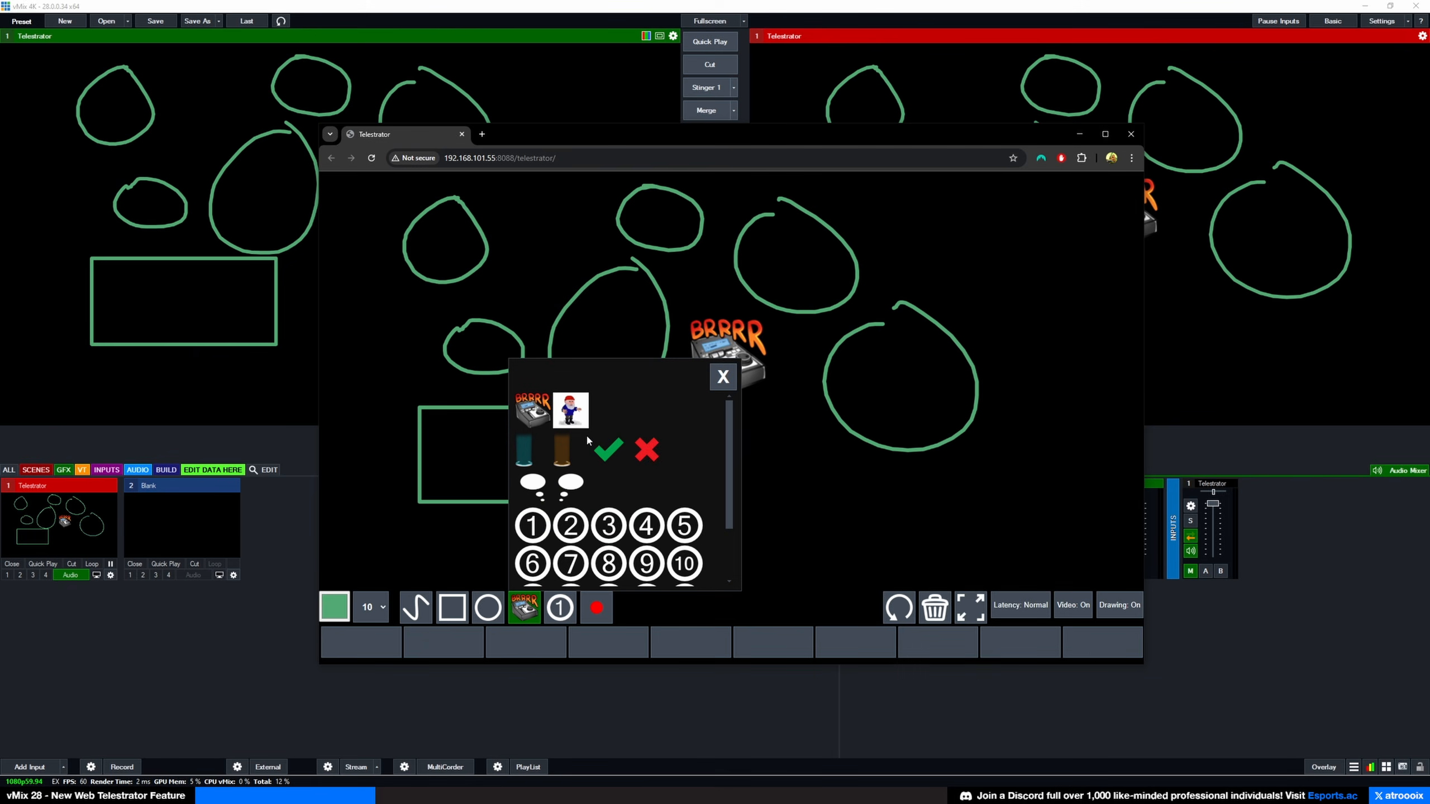
{"action": "left_click", "coordinate": [568, 409]}
{"action": "left_click_drag", "start_coordinate": [380, 344], "coordinate": [424, 383]}
Step: Undo the stamps, clear all drawings, and close the telestrator browser window
{"action": "left_click", "coordinate": [903, 609]}
{"action": "left_click", "coordinate": [903, 609]}
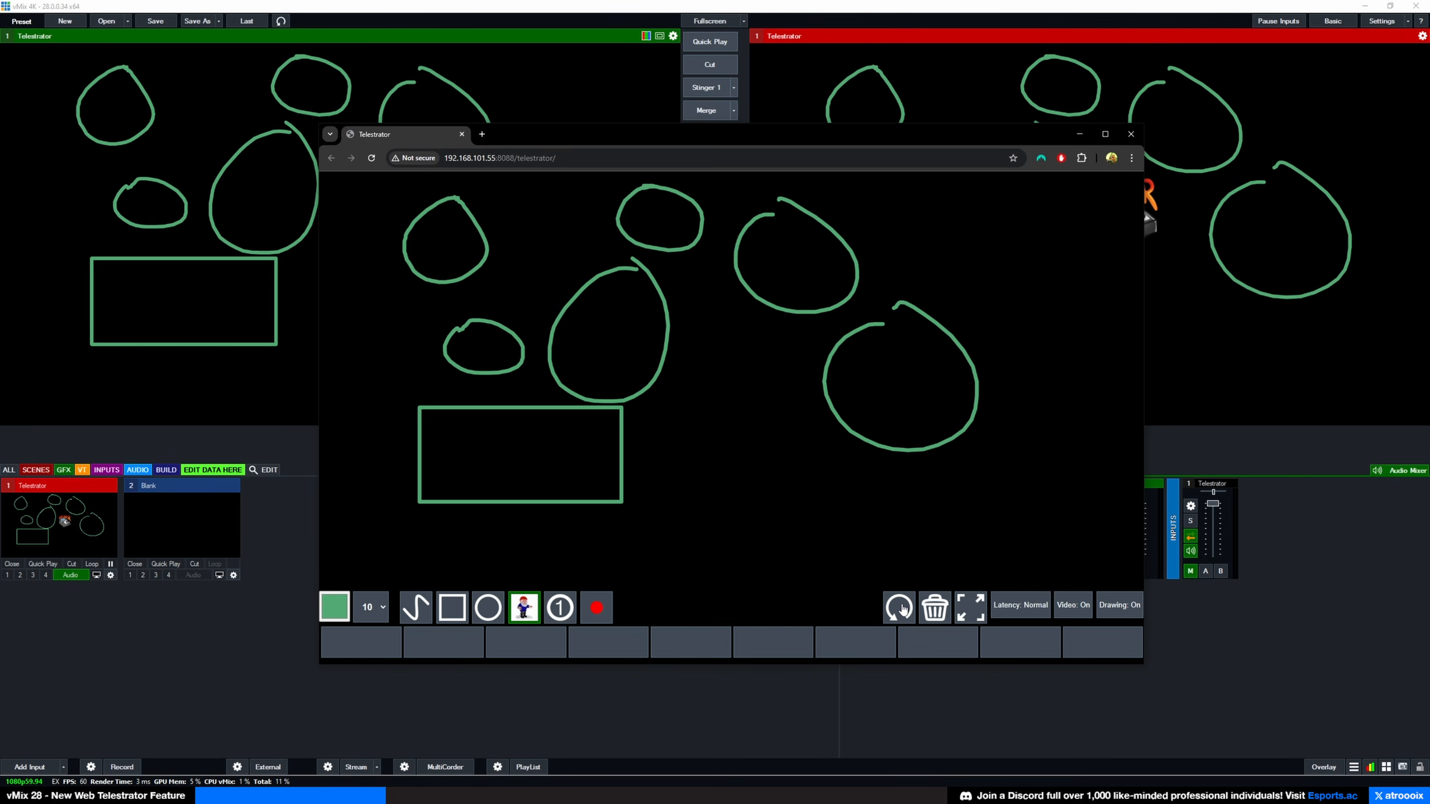
{"action": "left_click", "coordinate": [939, 612]}
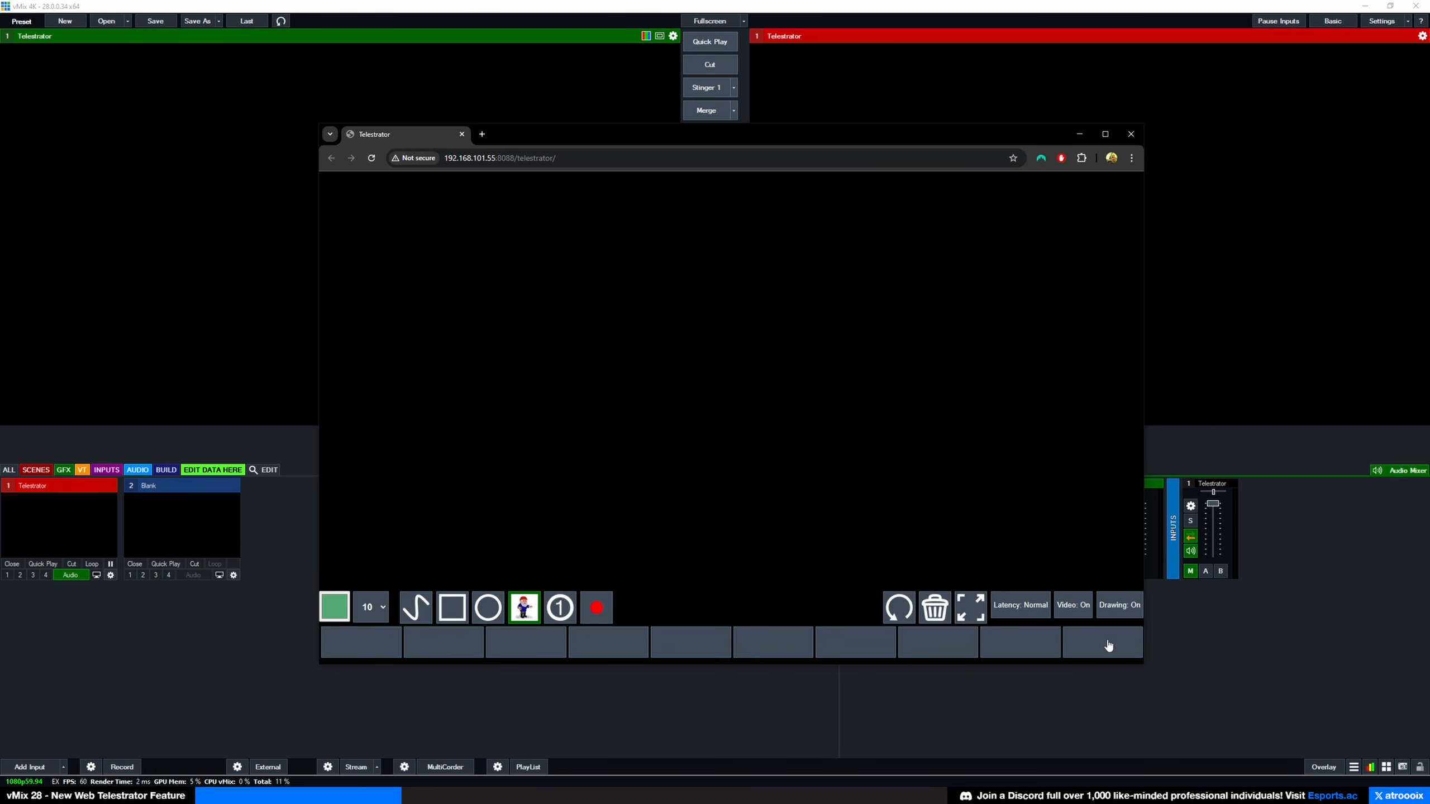
{"action": "left_click", "coordinate": [461, 135]}
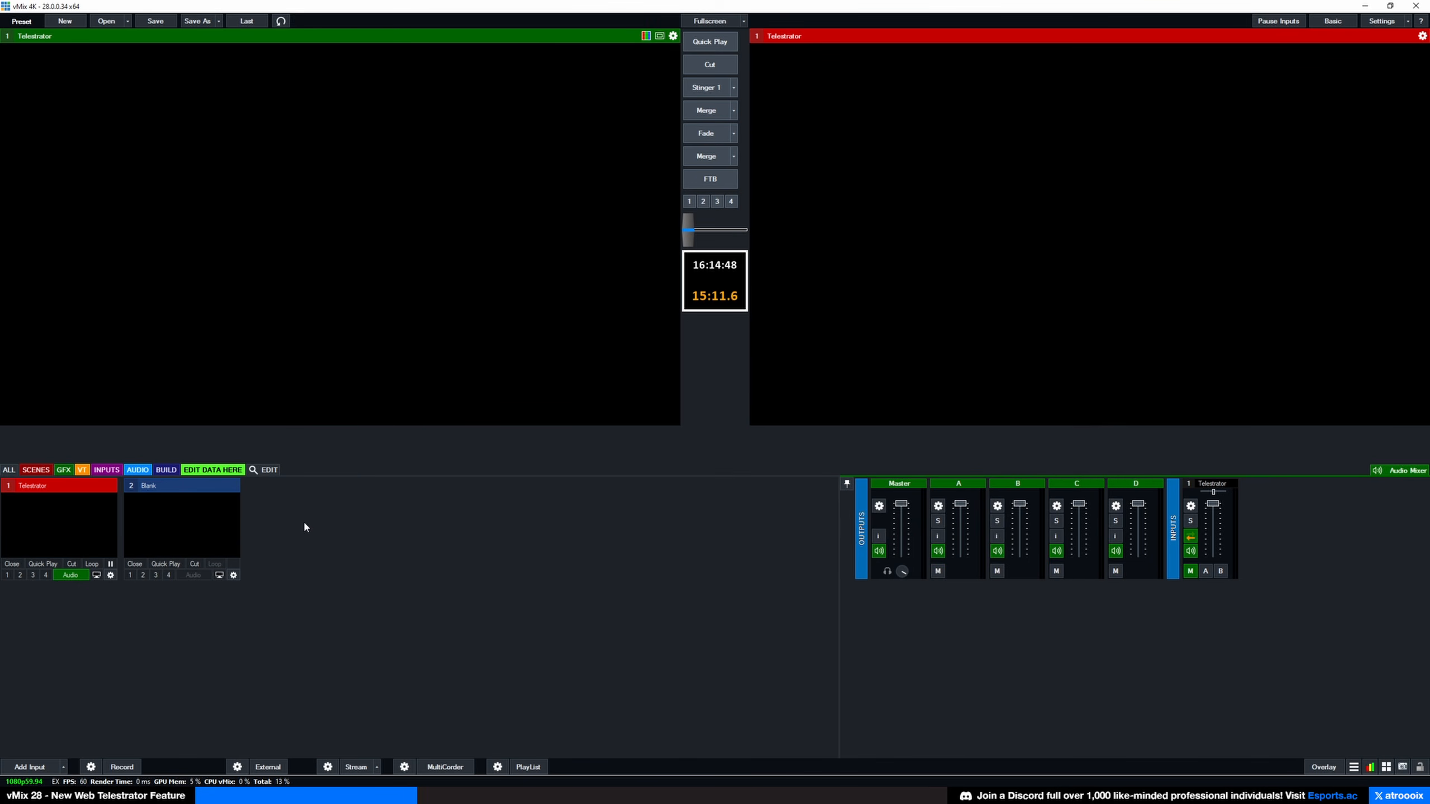
Step: Add a List input named TELESTRATOR_CLIP and show its empty playlist panel
{"action": "left_click", "coordinate": [63, 767]}
{"action": "left_click", "coordinate": [50, 636]}
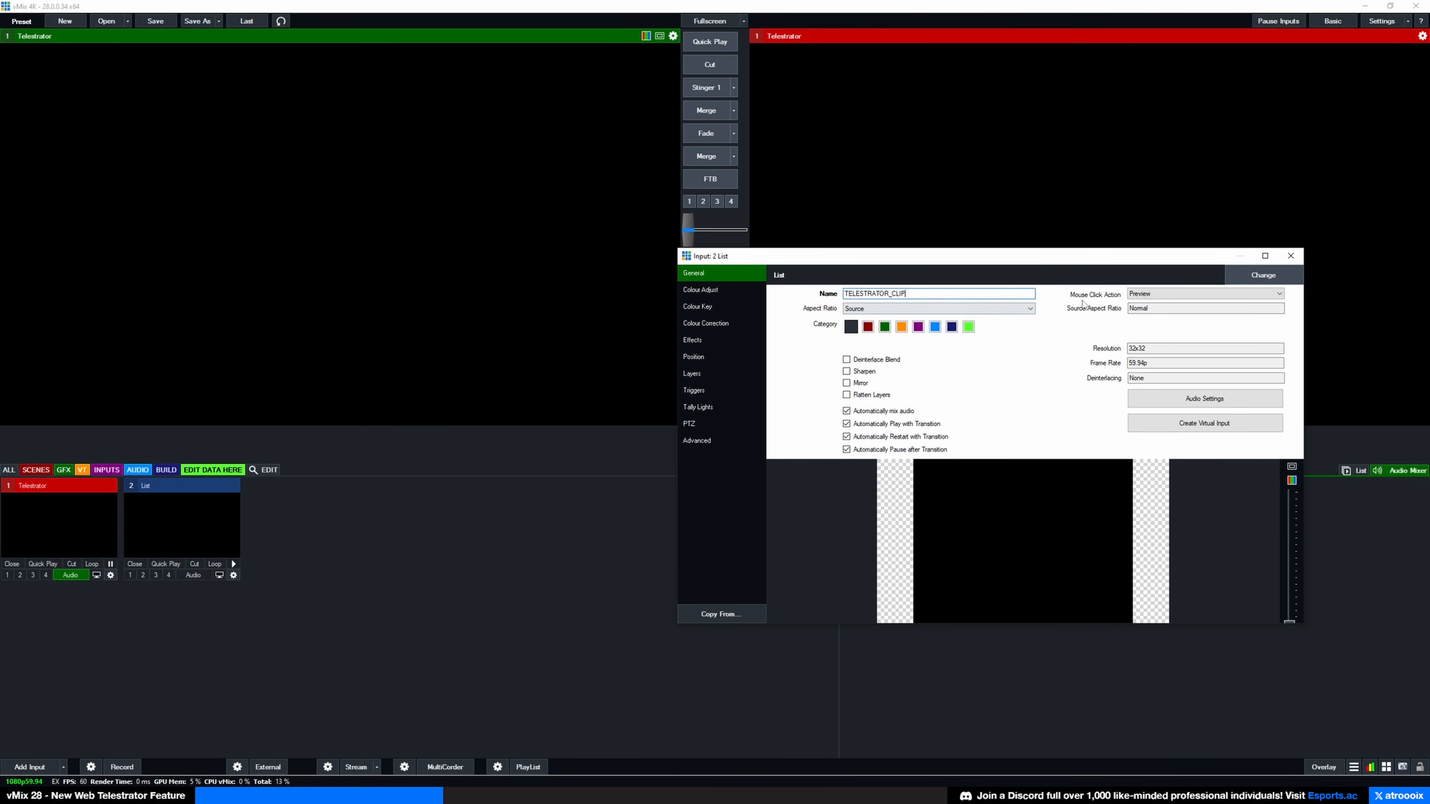
{"action": "left_click", "coordinate": [1290, 257]}
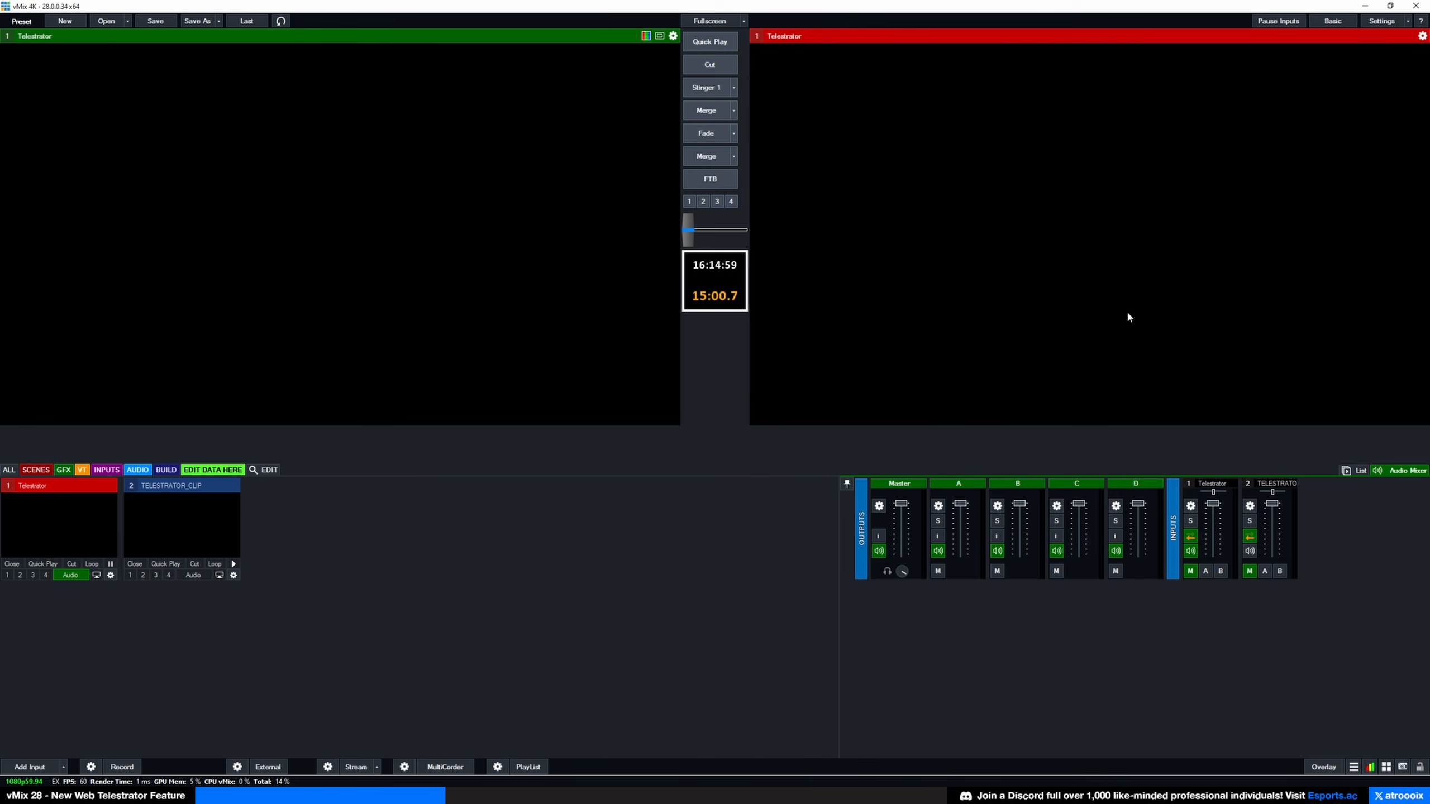
{"action": "left_click", "coordinate": [1354, 473]}
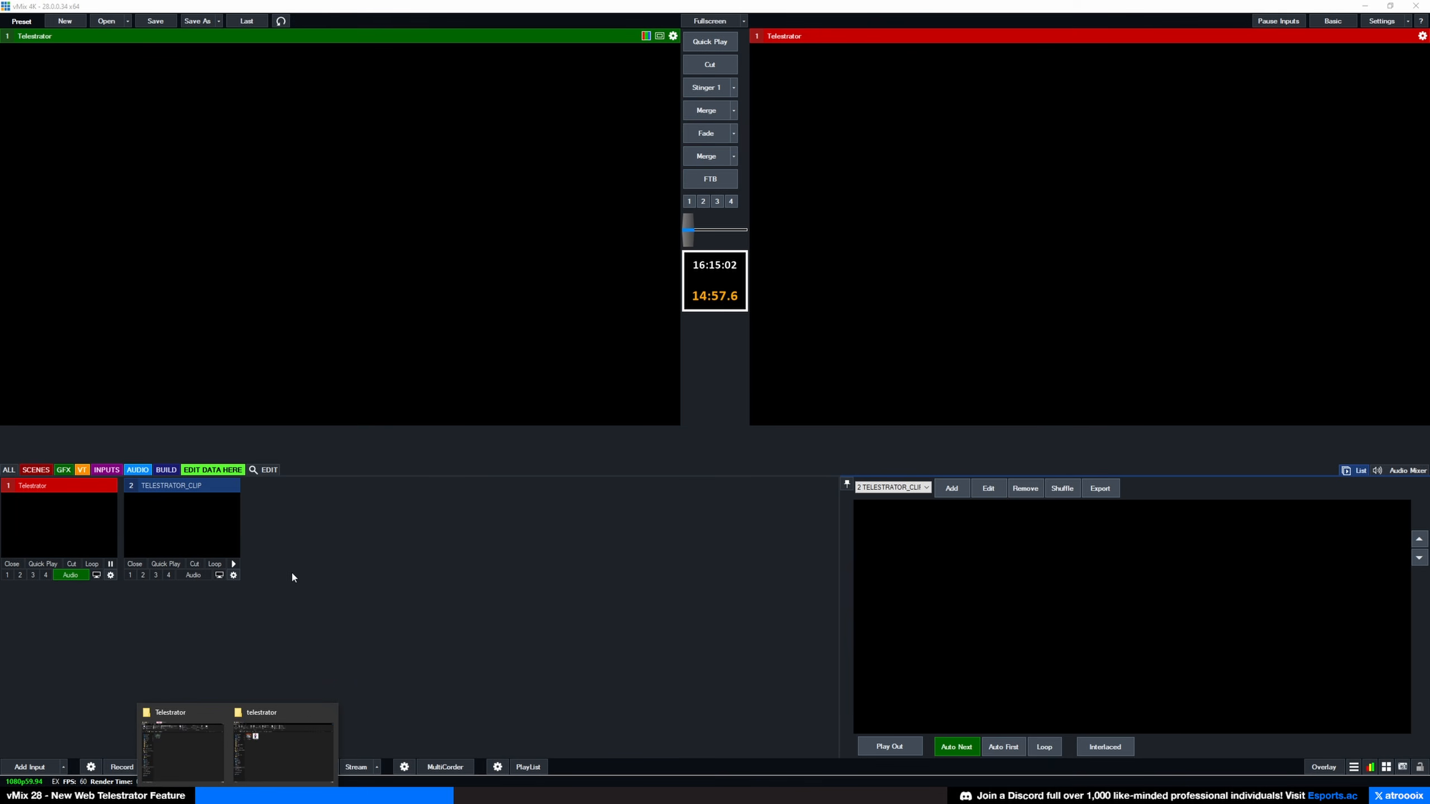
Step: Drag Clip 1.mp4 from the file window into the TELESTRATOR_CLIP list
{"action": "left_click", "coordinate": [268, 744]}
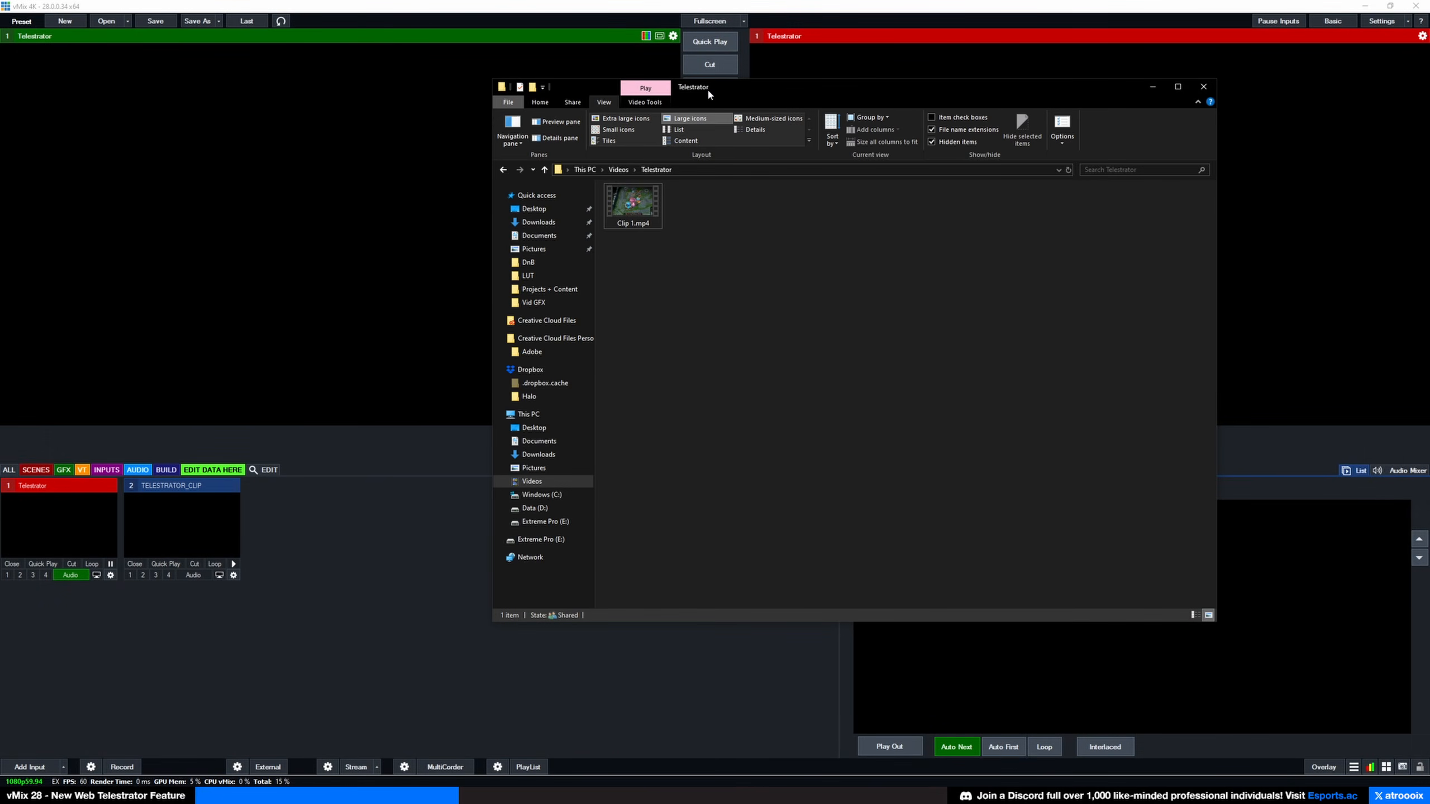
{"action": "left_click_drag", "start_coordinate": [707, 87], "coordinate": [538, 87]}
{"action": "left_click_drag", "start_coordinate": [467, 204], "coordinate": [1131, 597]}
{"action": "left_click", "coordinate": [1148, 585]}
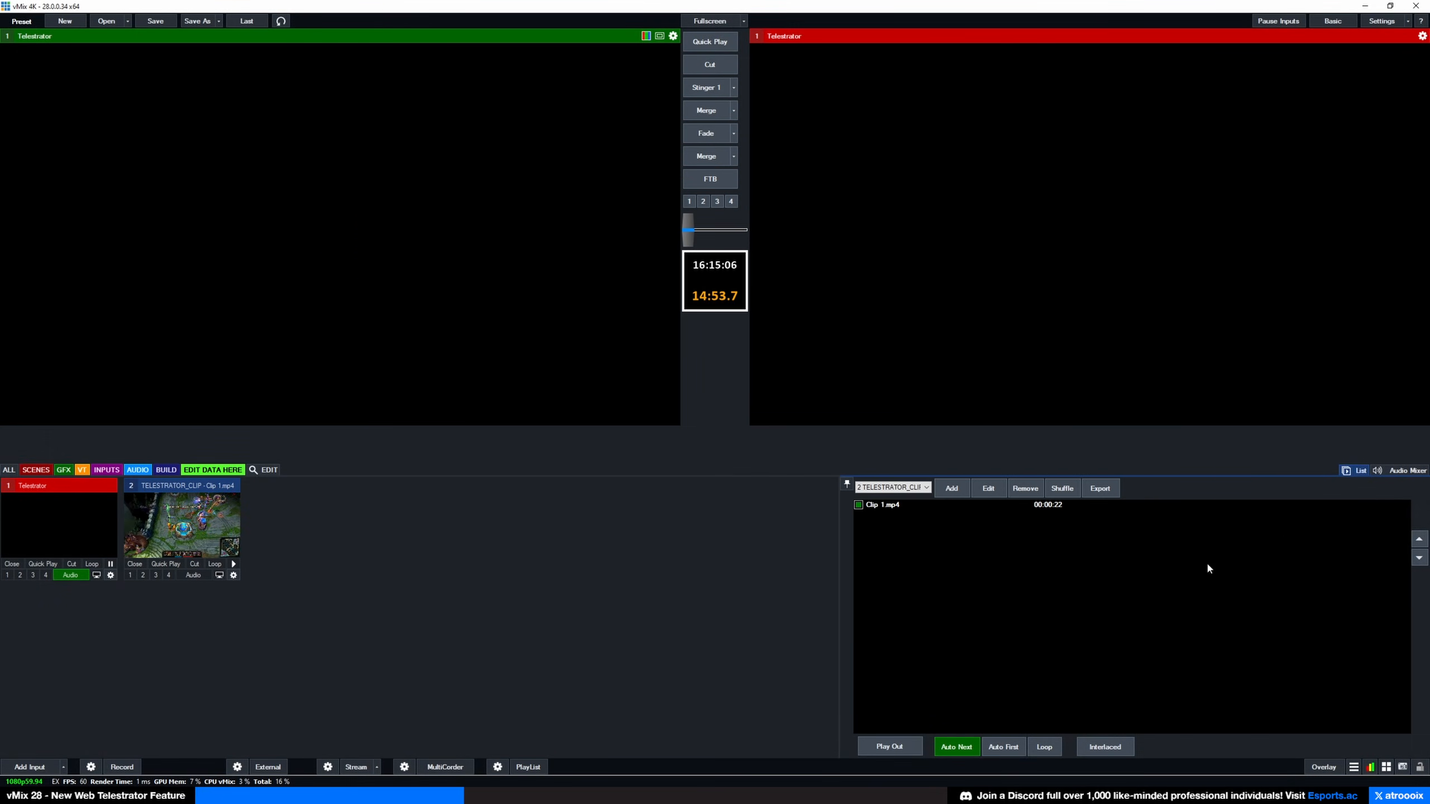
Step: Turn input 2's volume fully down in the audio mixer
{"action": "left_click", "coordinate": [1414, 472]}
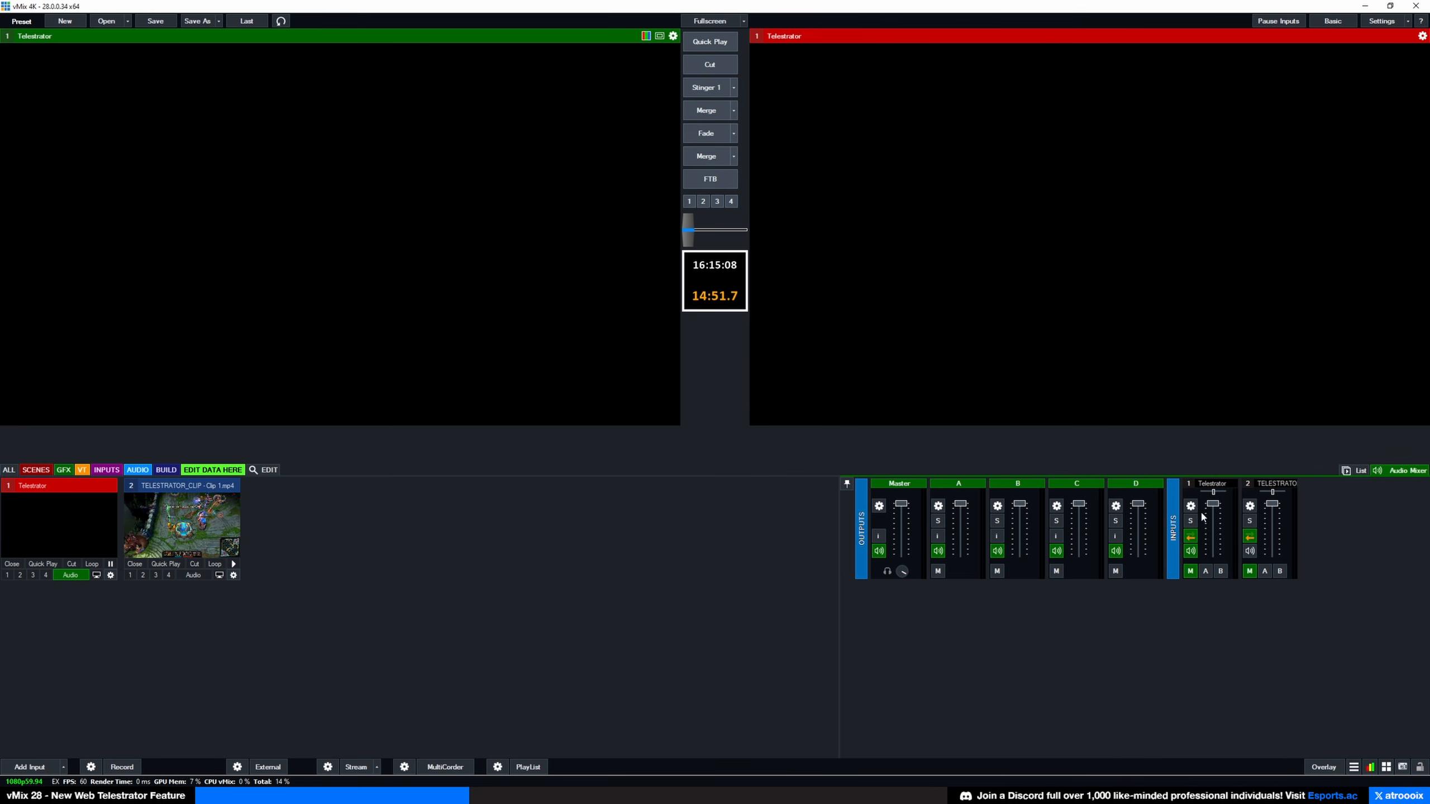
{"action": "left_click_drag", "start_coordinate": [1272, 503], "coordinate": [1272, 554]}
{"action": "left_click", "coordinate": [1355, 471]}
Step: Load the gameplay clip into preview, play it, and pause at 00:00:03
{"action": "left_click", "coordinate": [204, 519]}
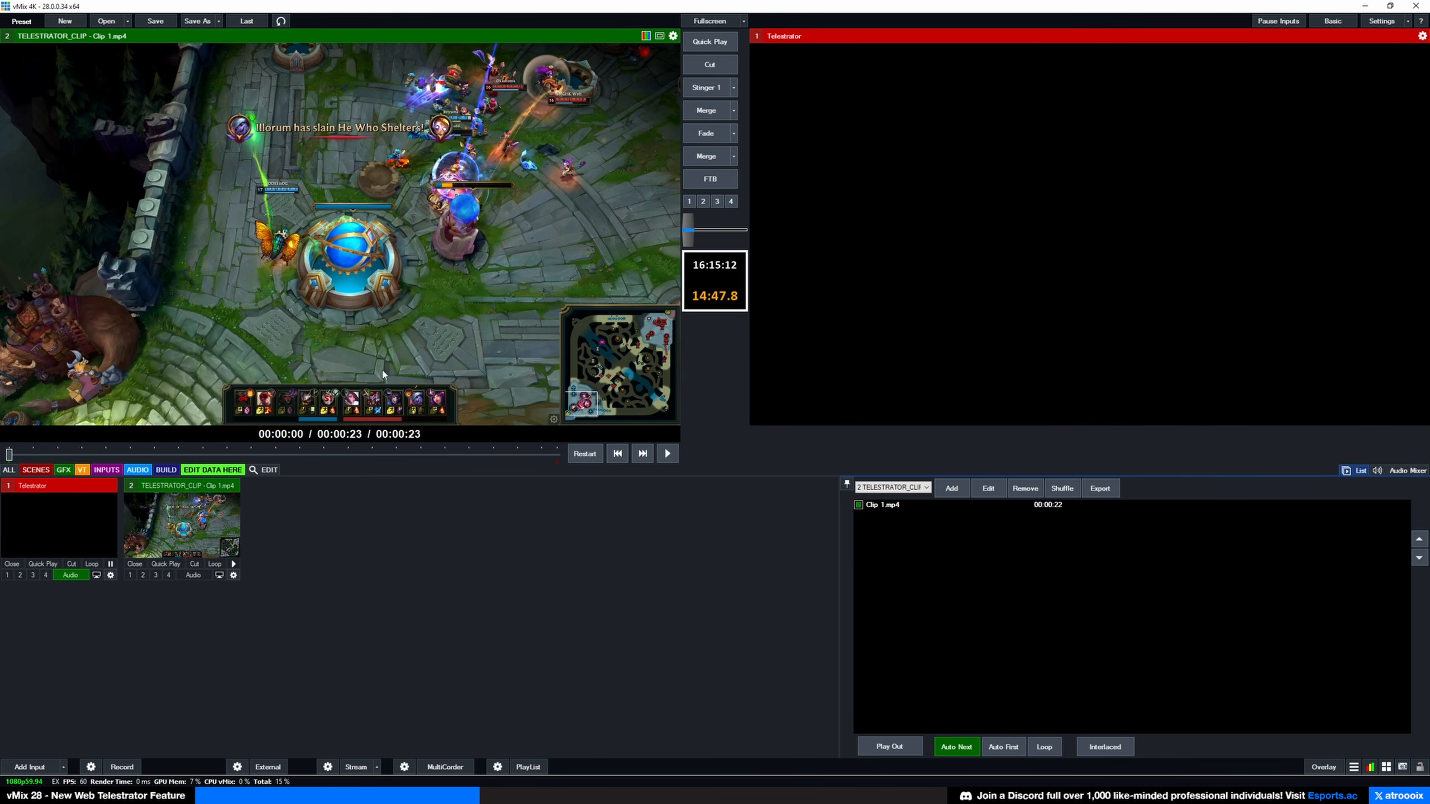
{"action": "left_click", "coordinate": [667, 454]}
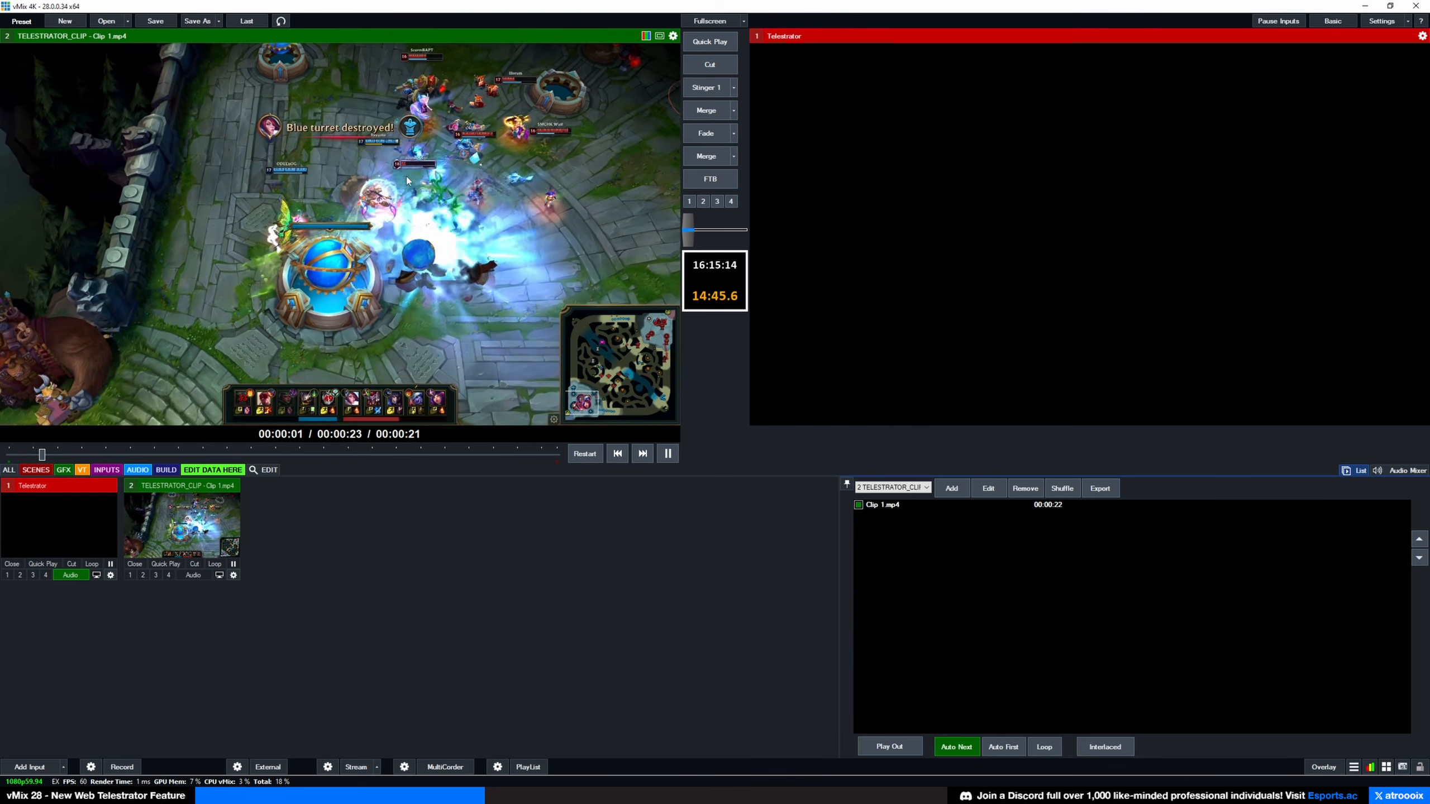
{"action": "left_click", "coordinate": [668, 454]}
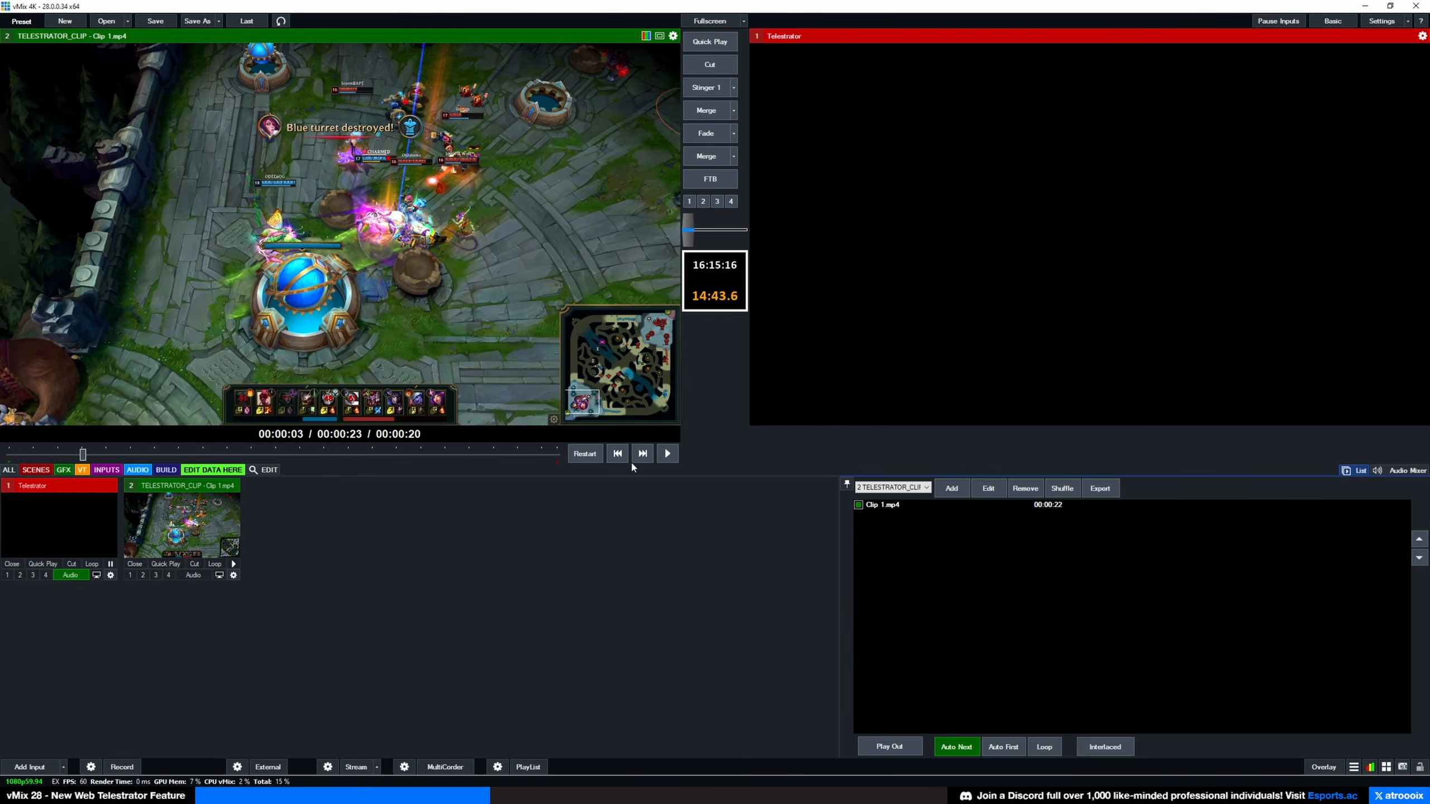
{"action": "left_click", "coordinate": [1376, 25]}
Step: Add a new shortcut with no key assigned
{"action": "left_click", "coordinate": [529, 443]}
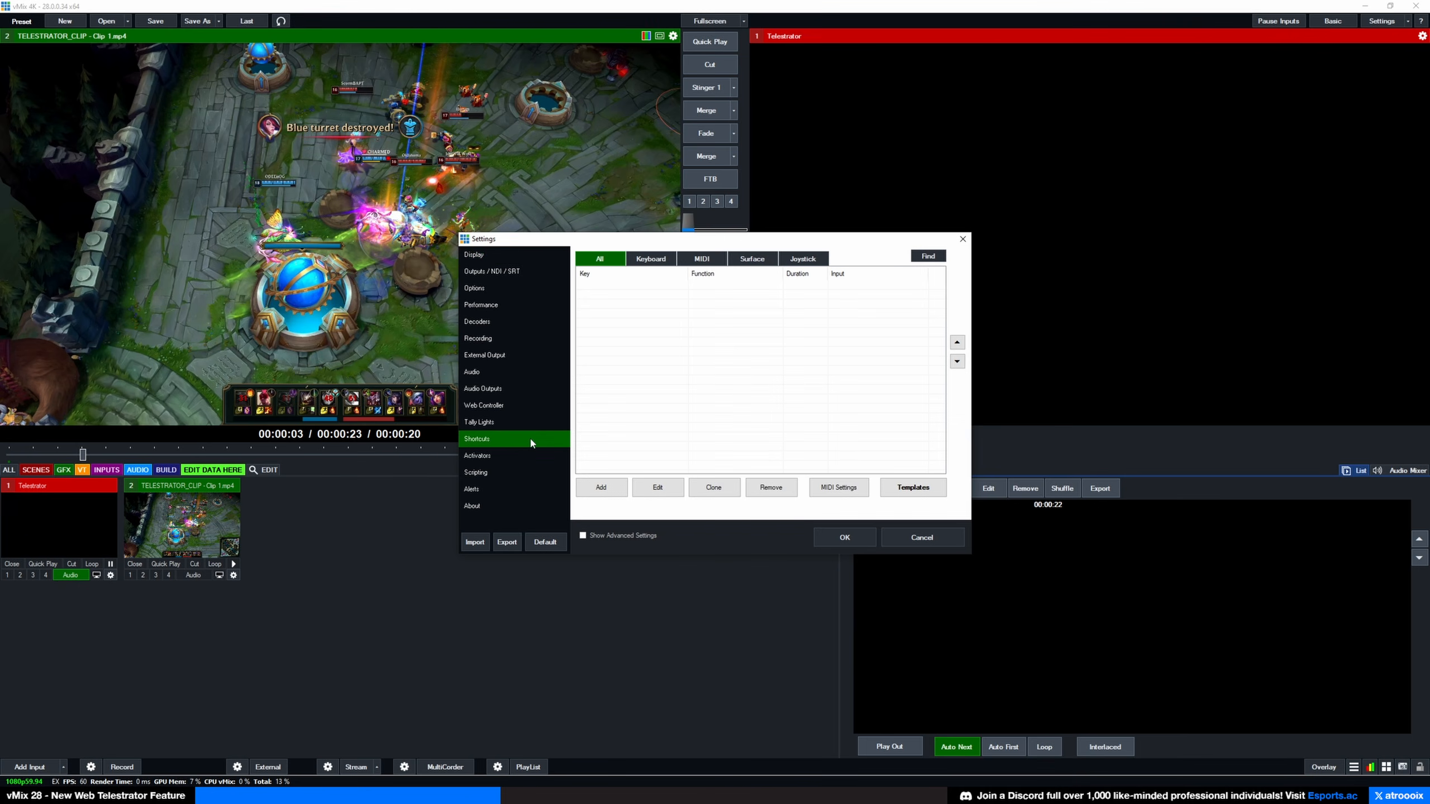
{"action": "left_click", "coordinate": [600, 487]}
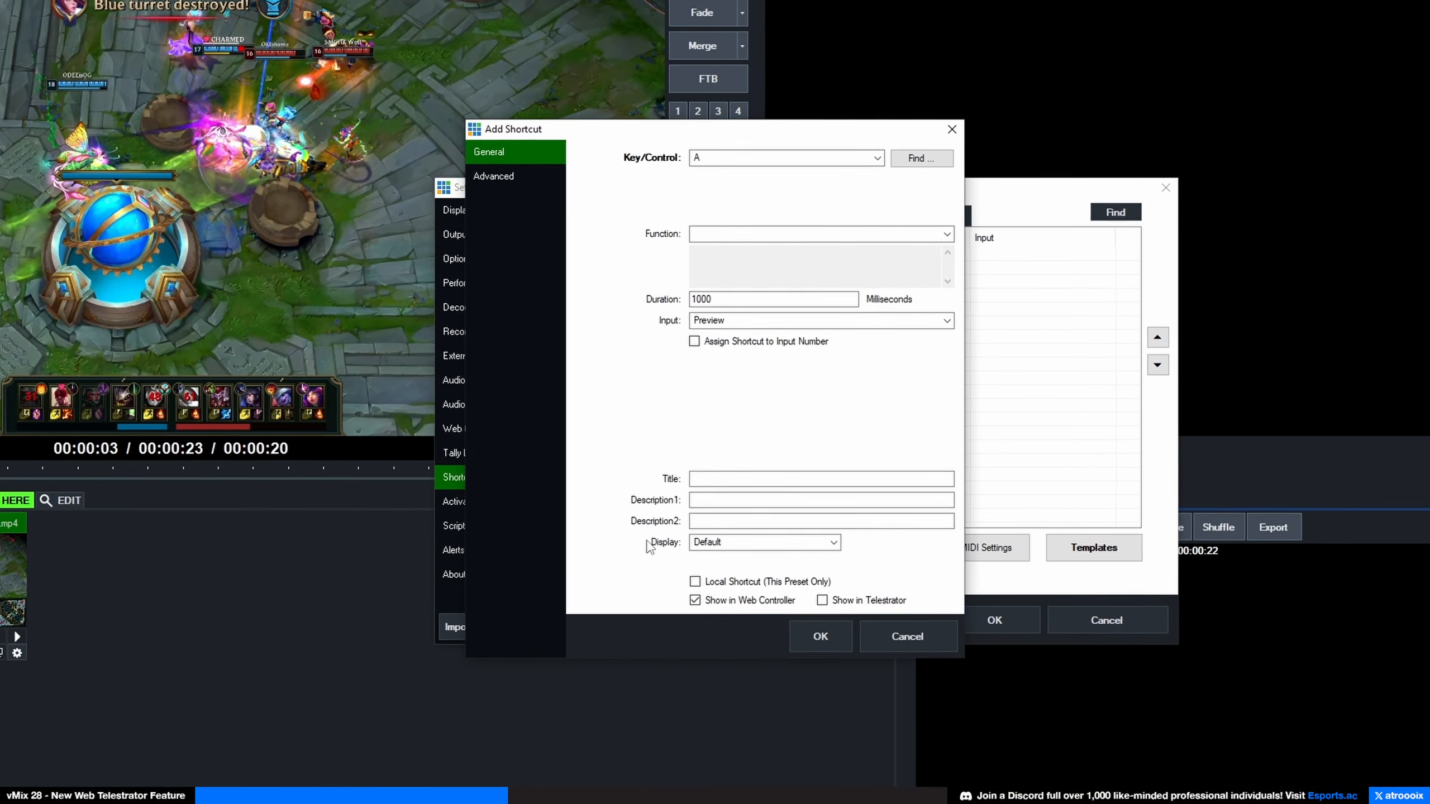
{"action": "left_click_drag", "start_coordinate": [654, 129], "coordinate": [282, 47]}
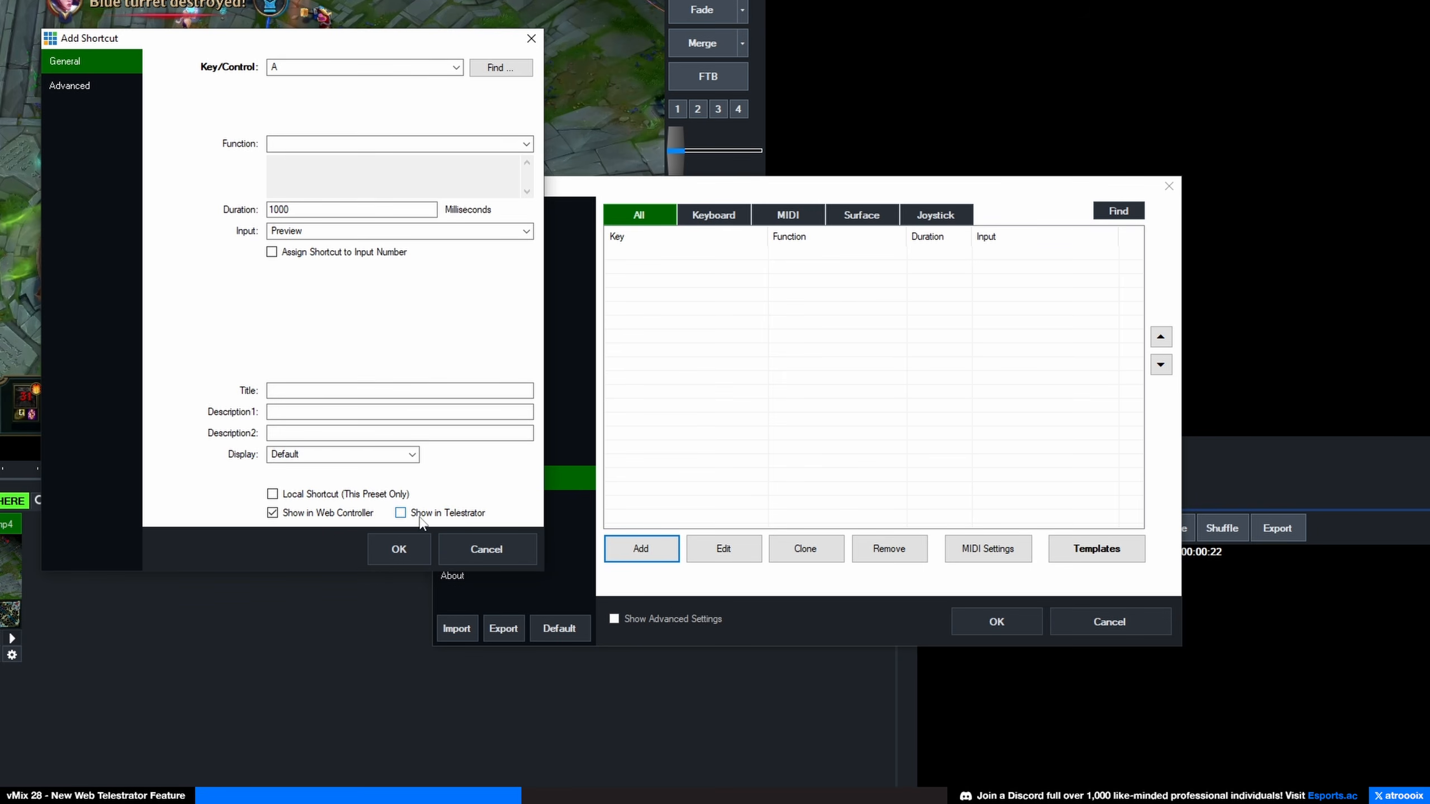
{"action": "left_click", "coordinate": [287, 67]}
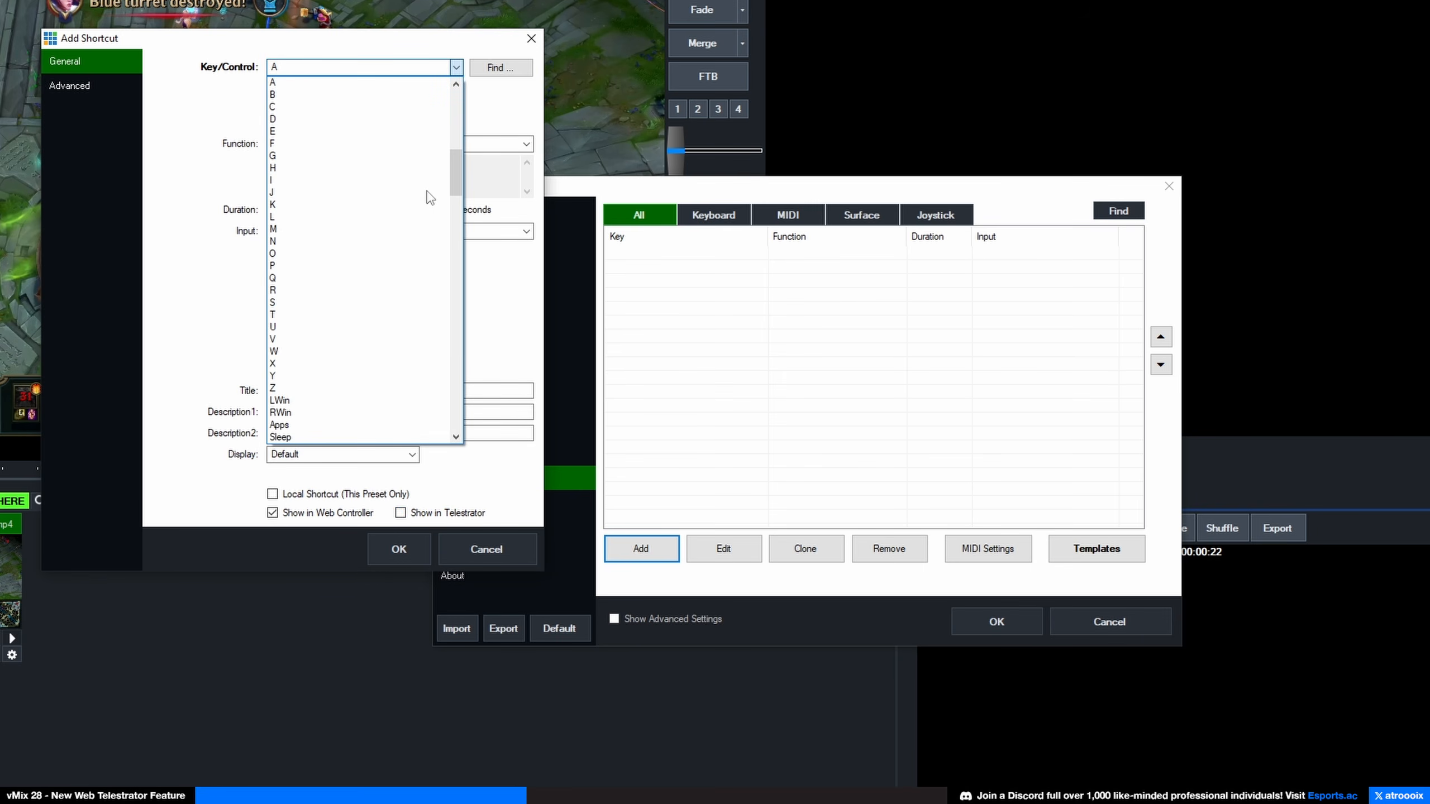
{"action": "left_click_drag", "start_coordinate": [455, 162], "coordinate": [454, 84]}
{"action": "left_click", "coordinate": [319, 84]}
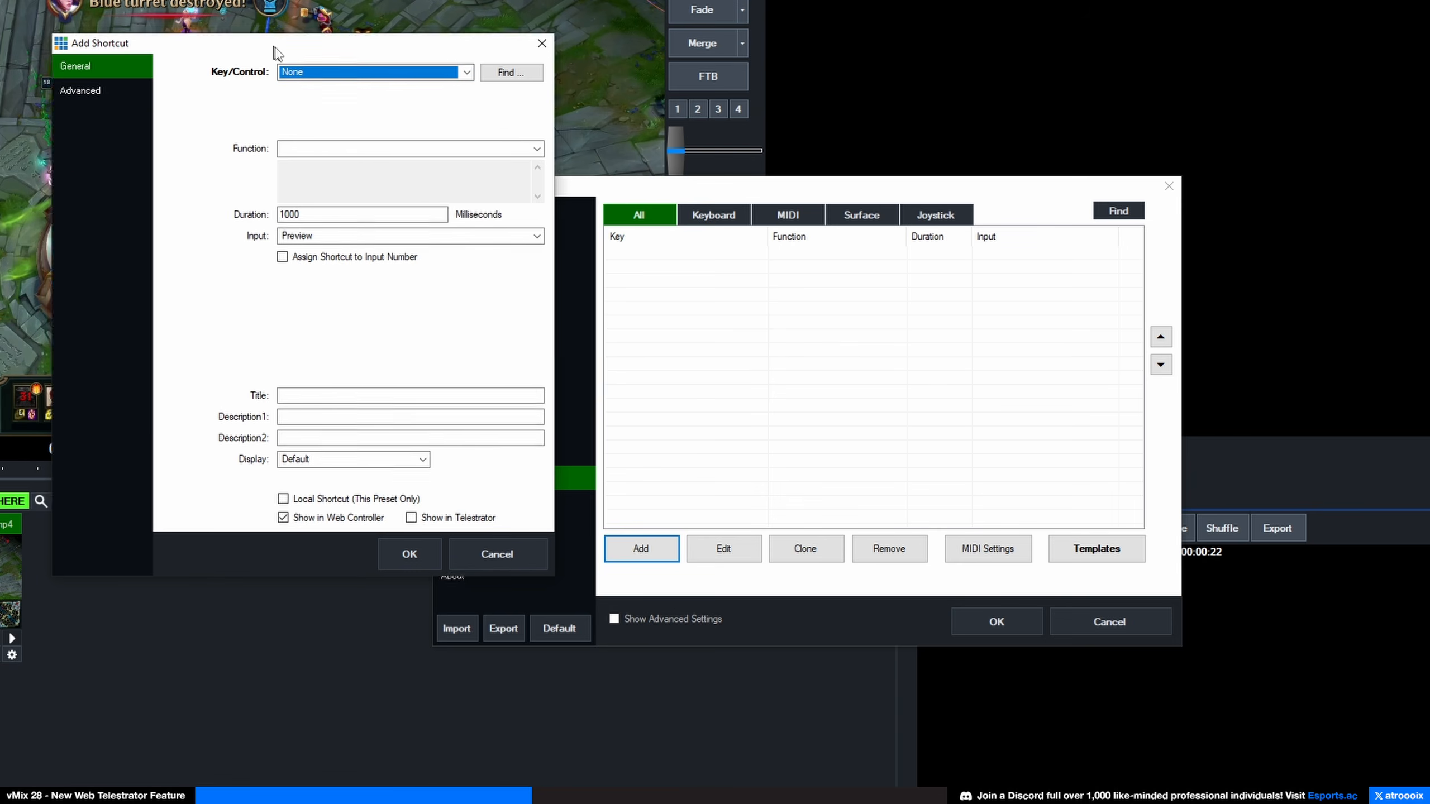
{"action": "left_click_drag", "start_coordinate": [267, 47], "coordinate": [442, 37]}
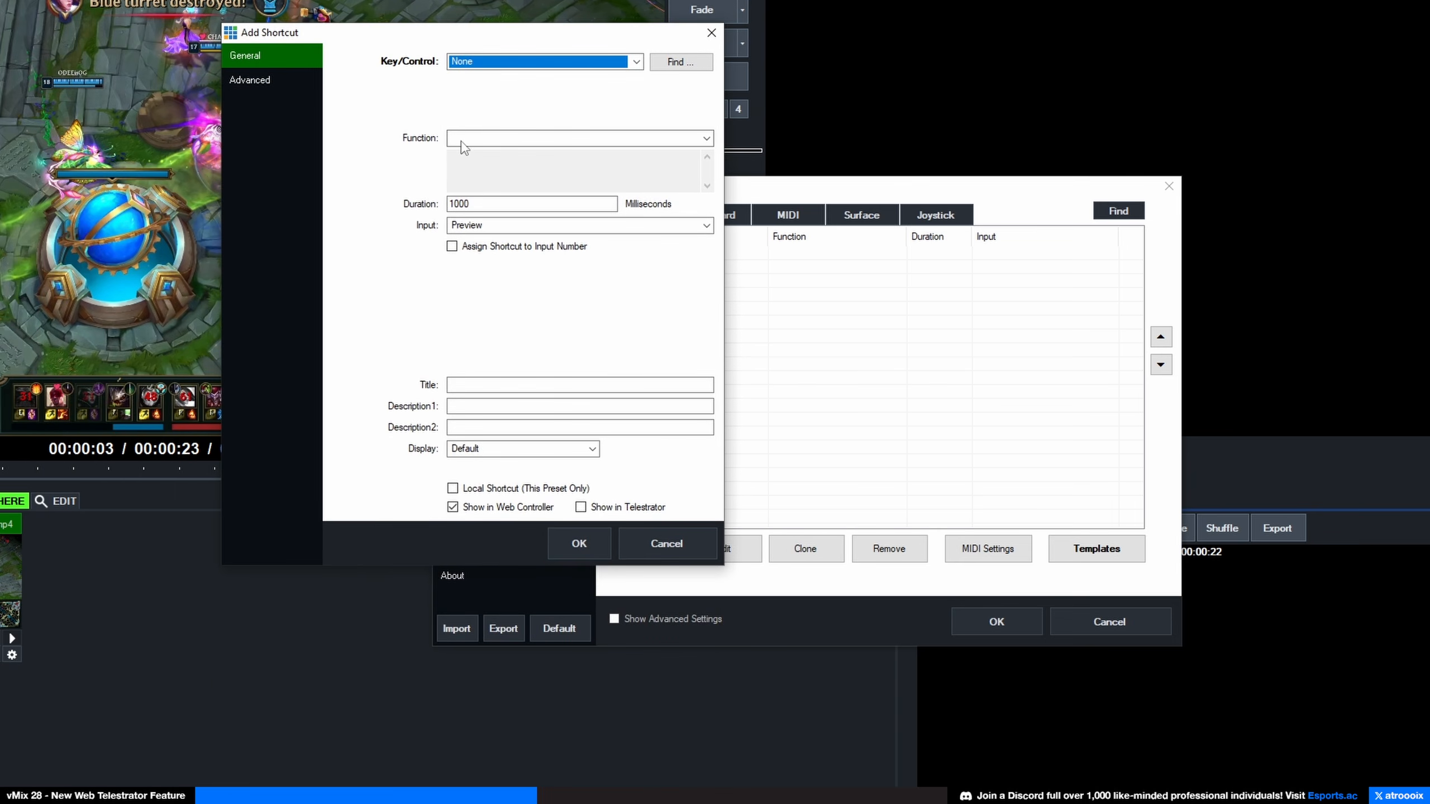
Step: Make the shortcut show in the Telestrator, with function Play targeting TELESTRATOR_CLIP
{"action": "left_click", "coordinate": [580, 507]}
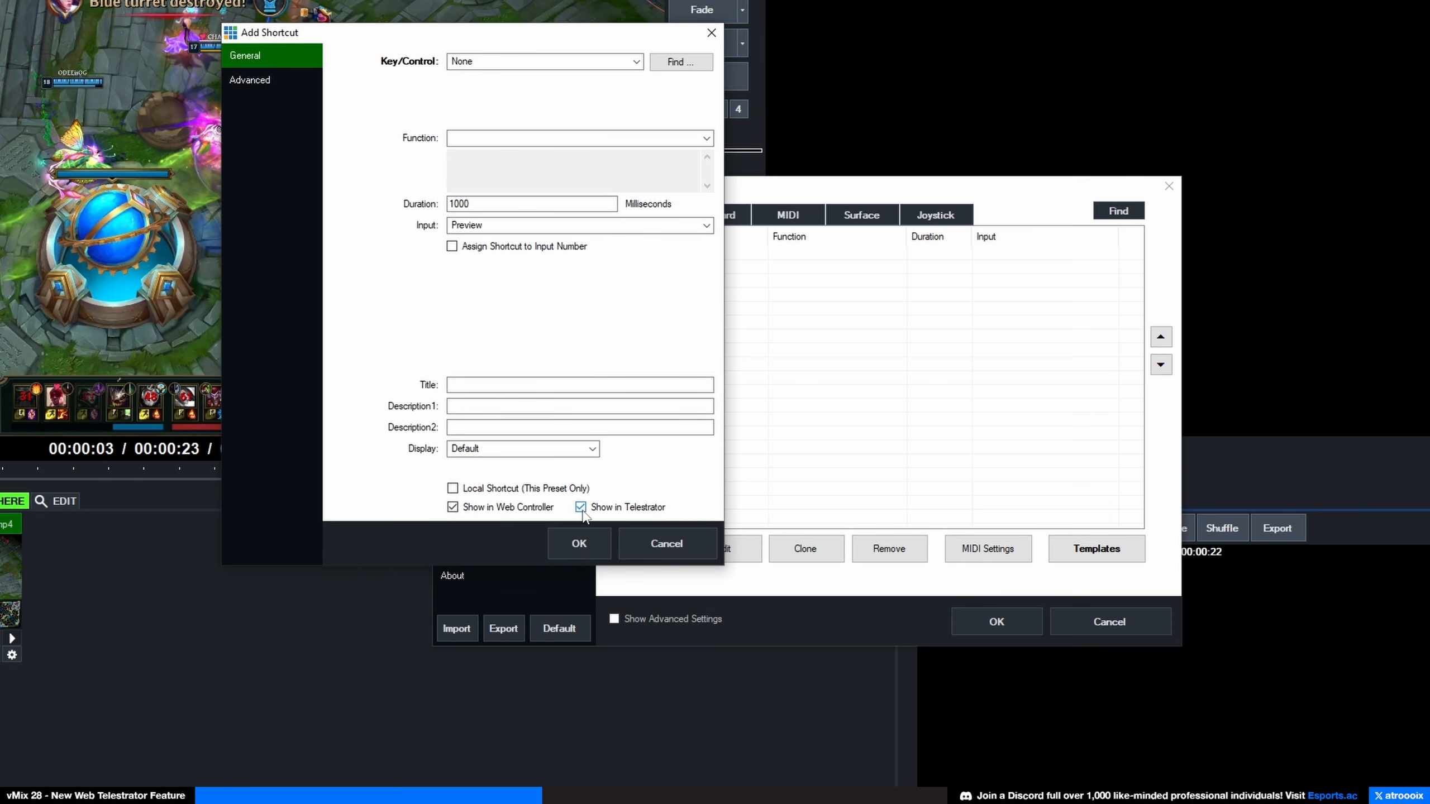
{"action": "left_click", "coordinate": [642, 137]}
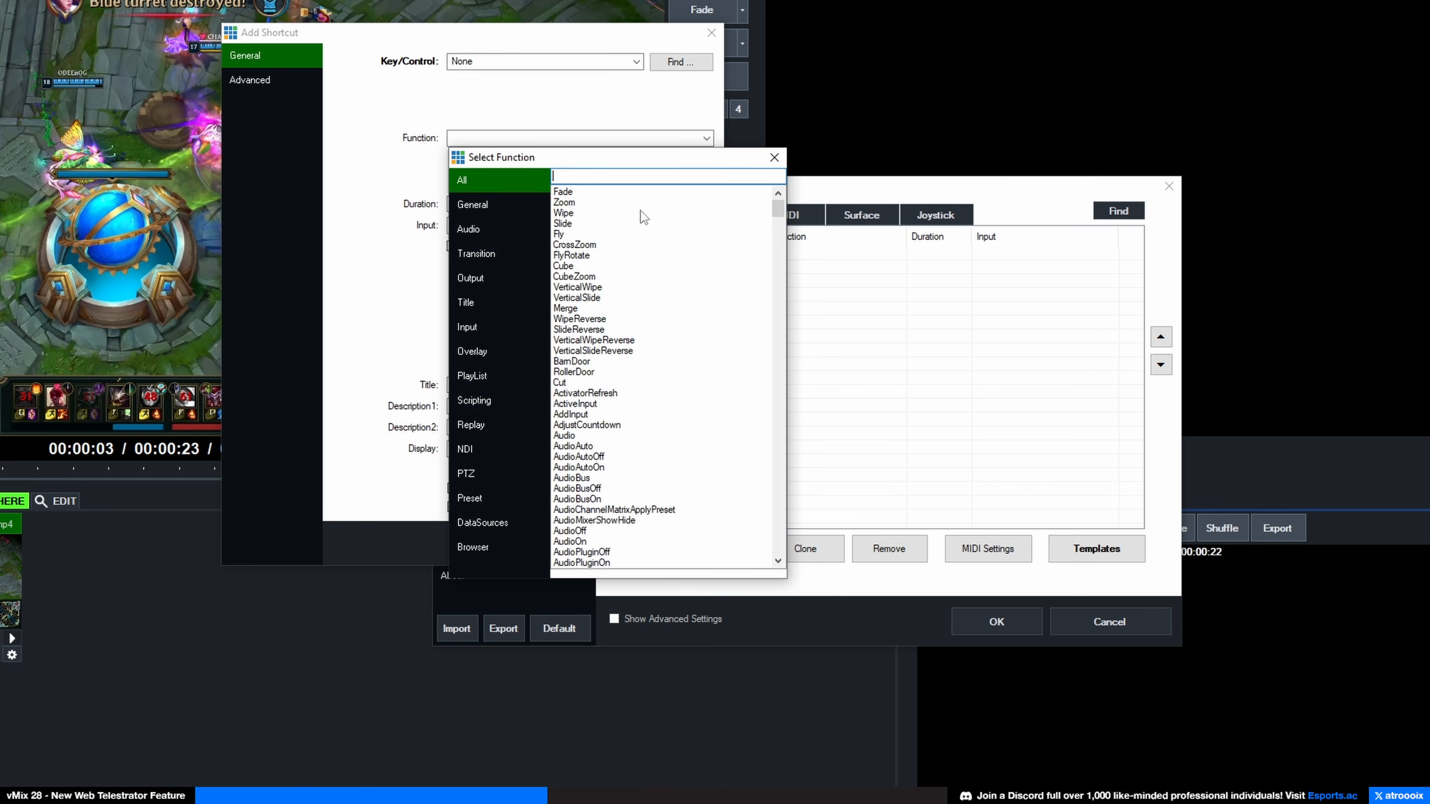
{"action": "type", "text": "play"}
{"action": "double_click", "coordinate": [561, 329]}
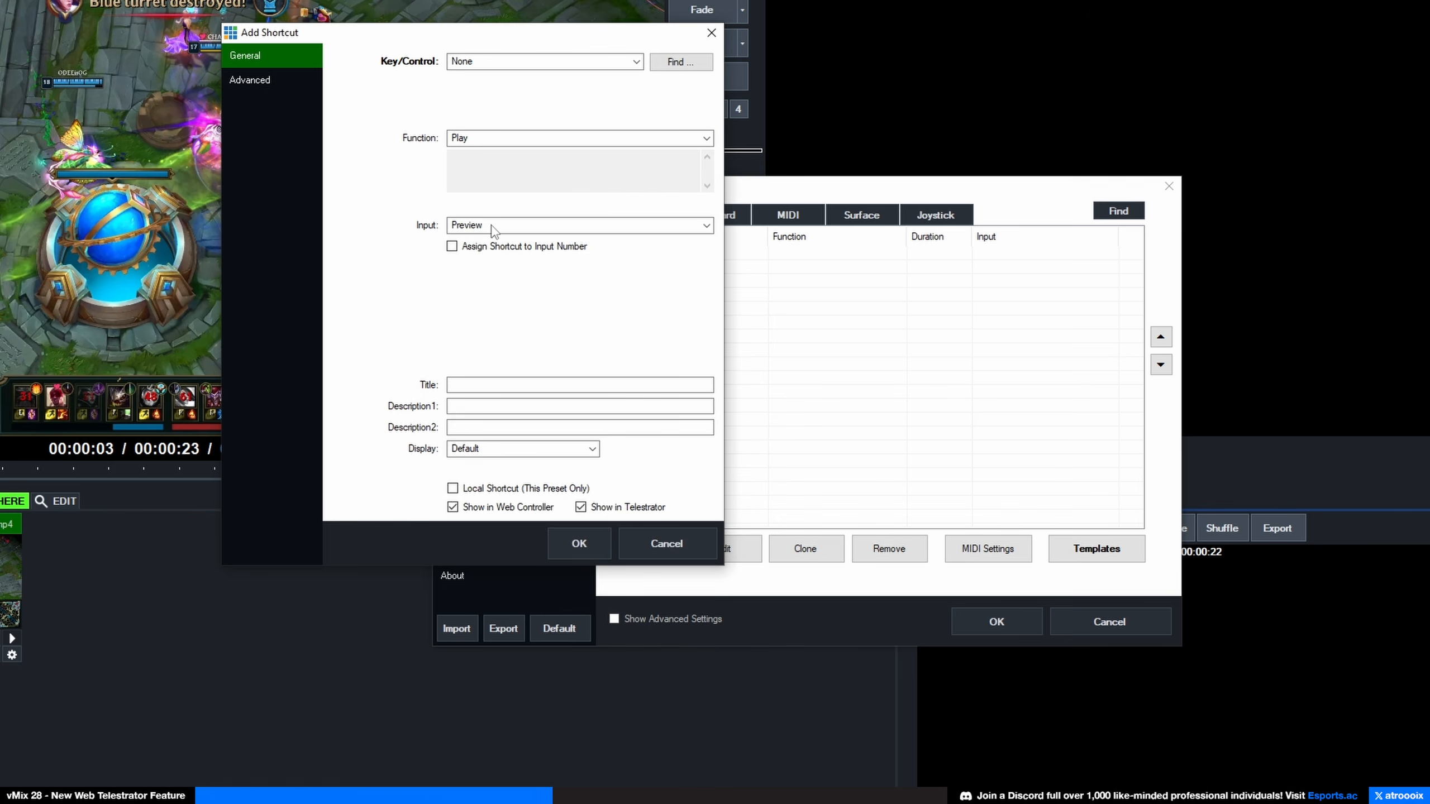
{"action": "left_click", "coordinate": [494, 225]}
{"action": "left_click", "coordinate": [495, 265]}
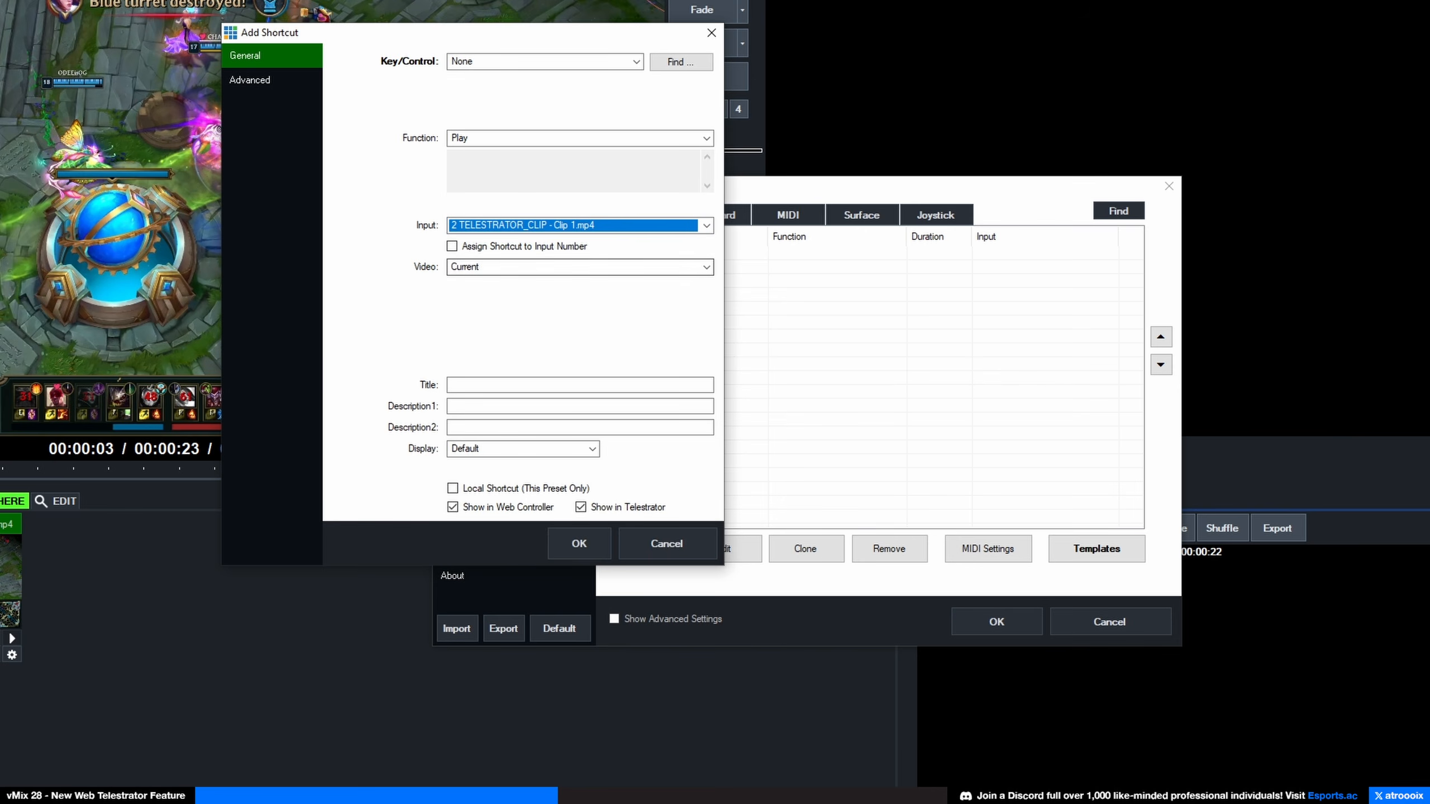
Step: Title the shortcut 'Play' after the missing-title error and save it
{"action": "left_click", "coordinate": [570, 542]}
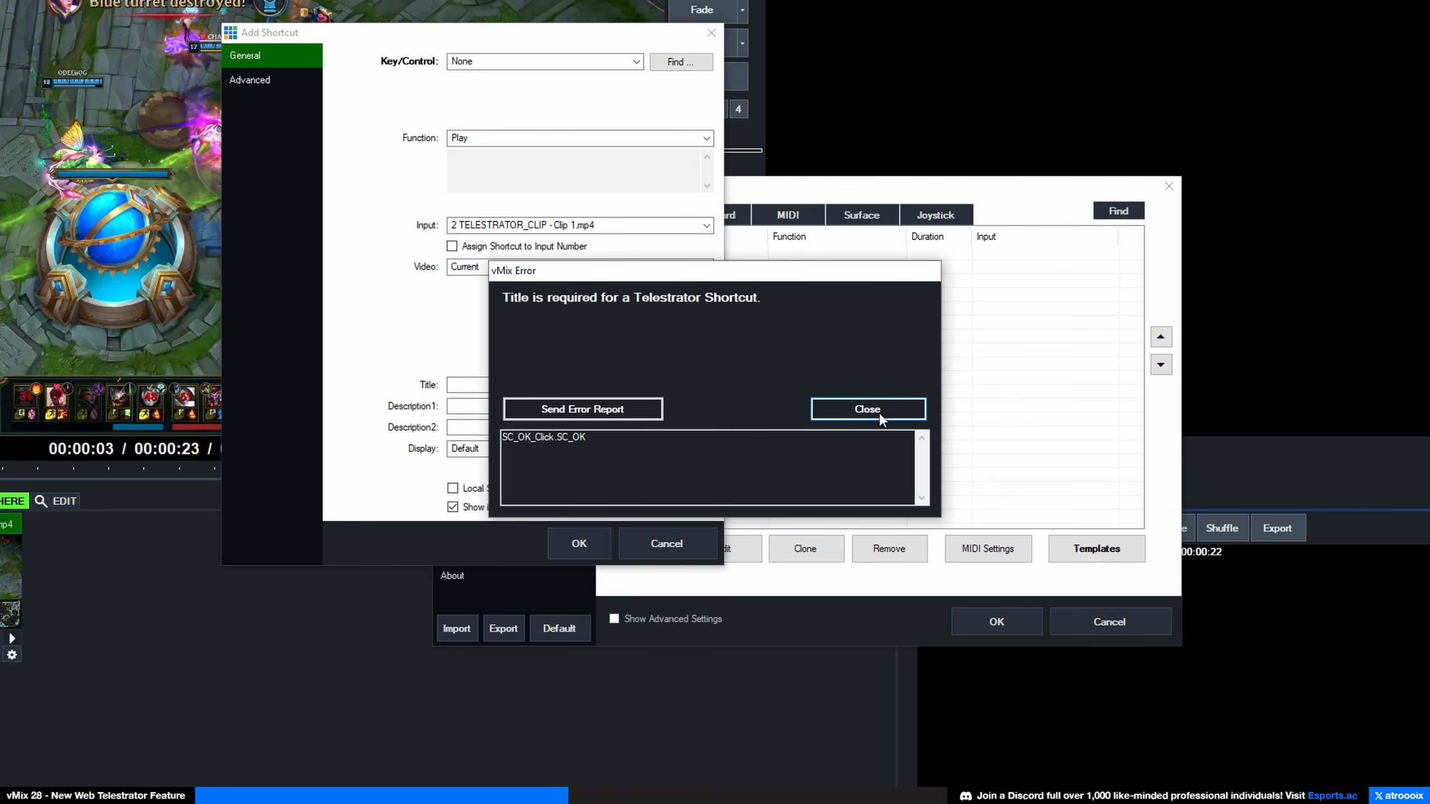
{"action": "left_click_drag", "start_coordinate": [605, 276], "coordinate": [833, 302]}
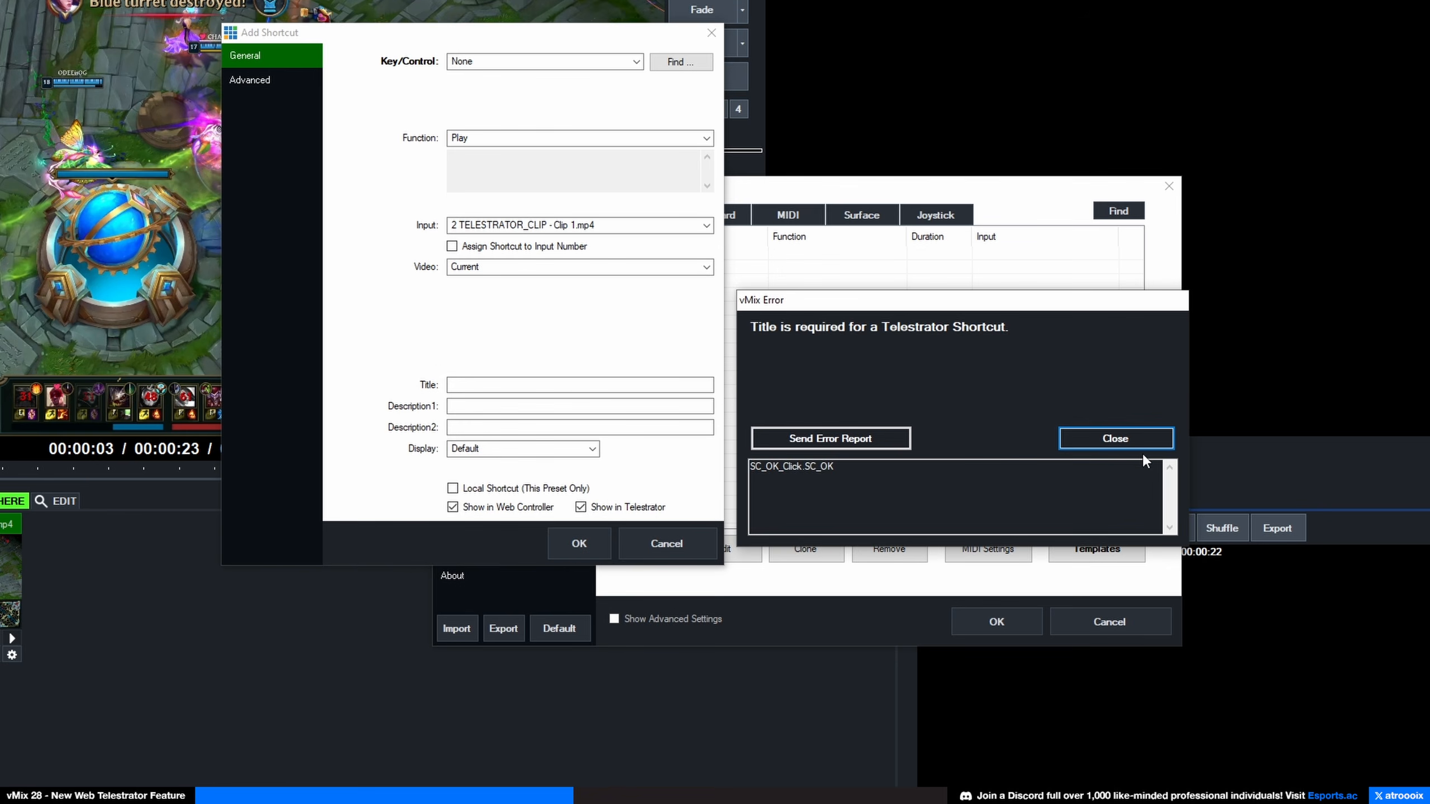
{"action": "left_click", "coordinate": [1117, 443]}
{"action": "left_click", "coordinate": [463, 385]}
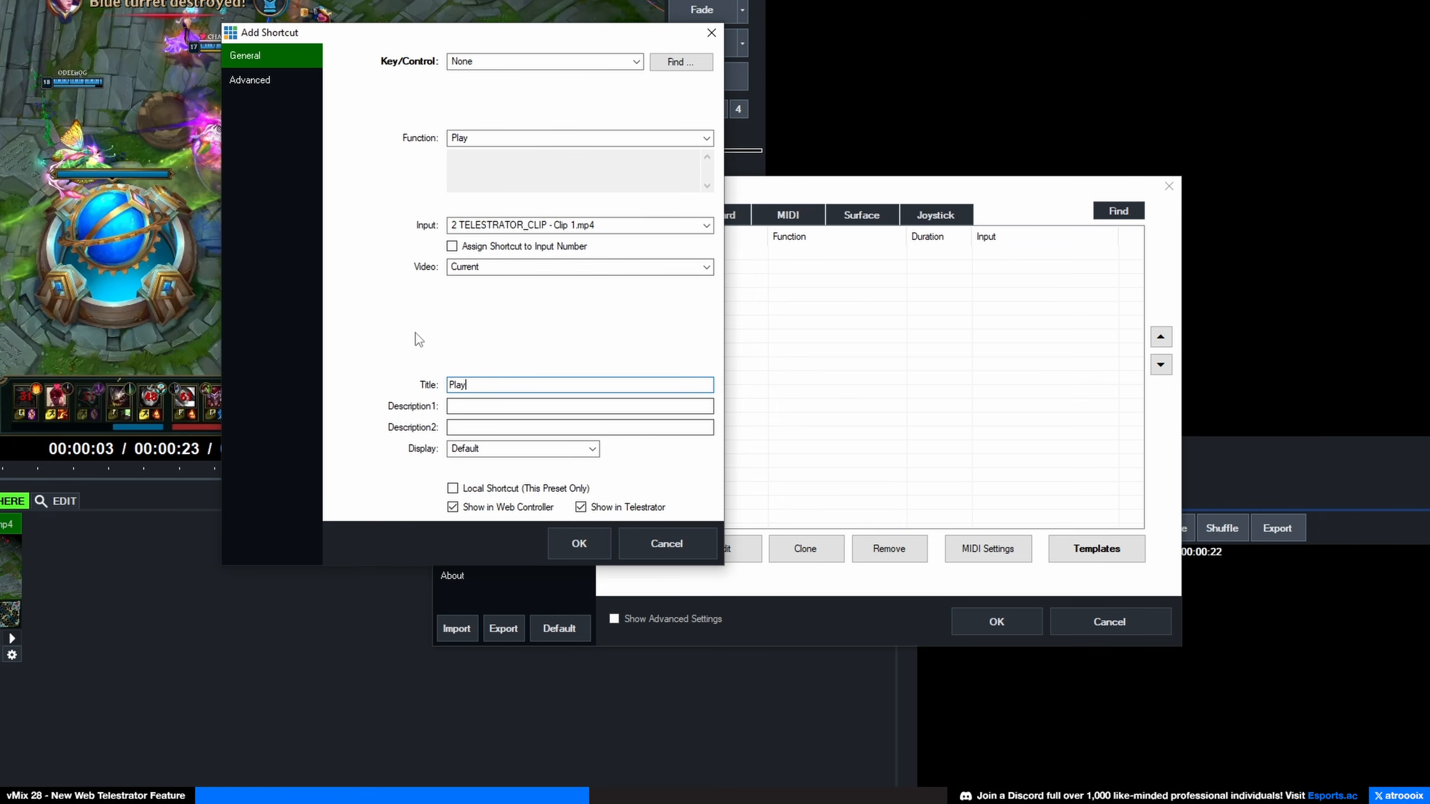
{"action": "left_click", "coordinate": [579, 542]}
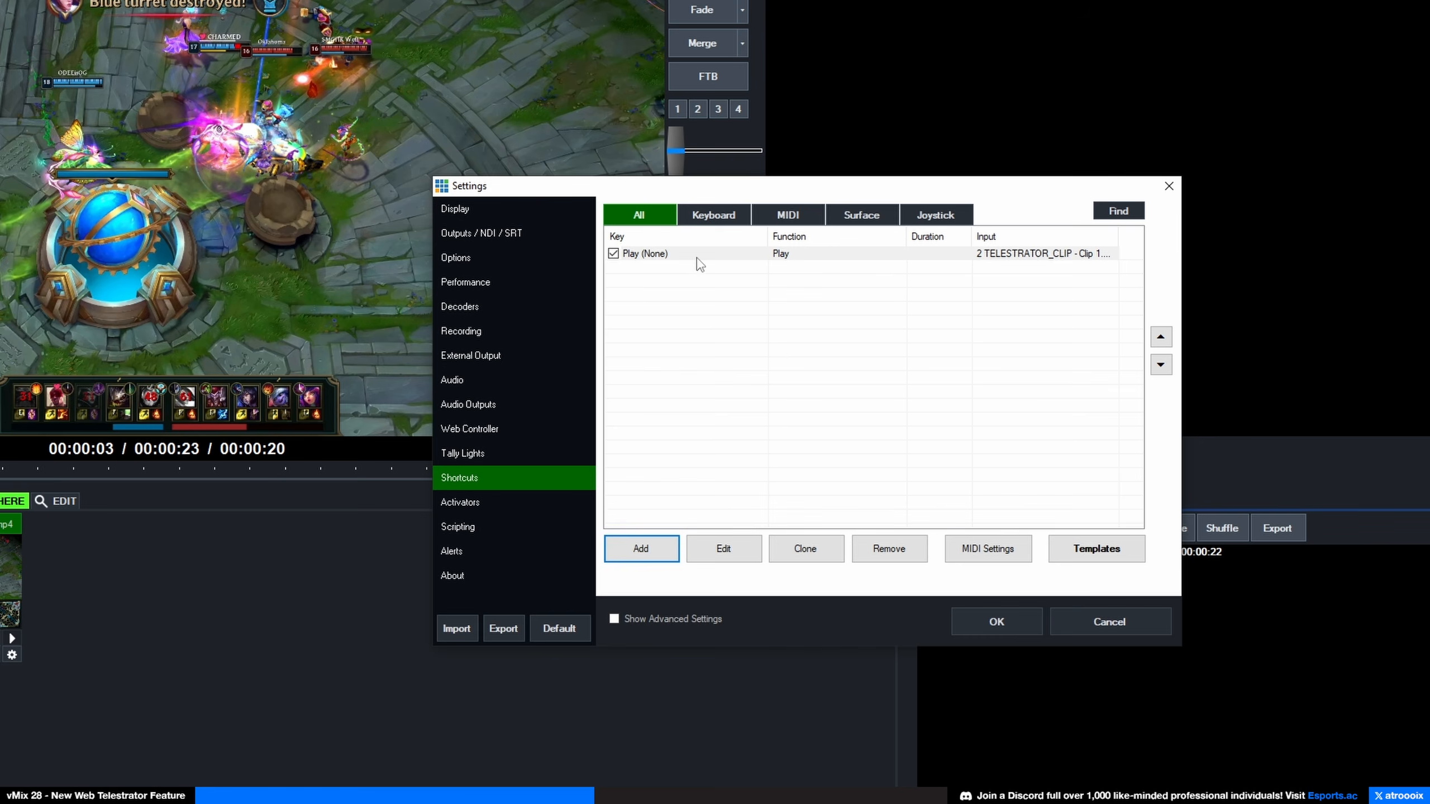
Step: Clone the Play shortcut and change the copy's function to Pause
{"action": "left_click", "coordinate": [804, 549]}
{"action": "left_click", "coordinate": [788, 267]}
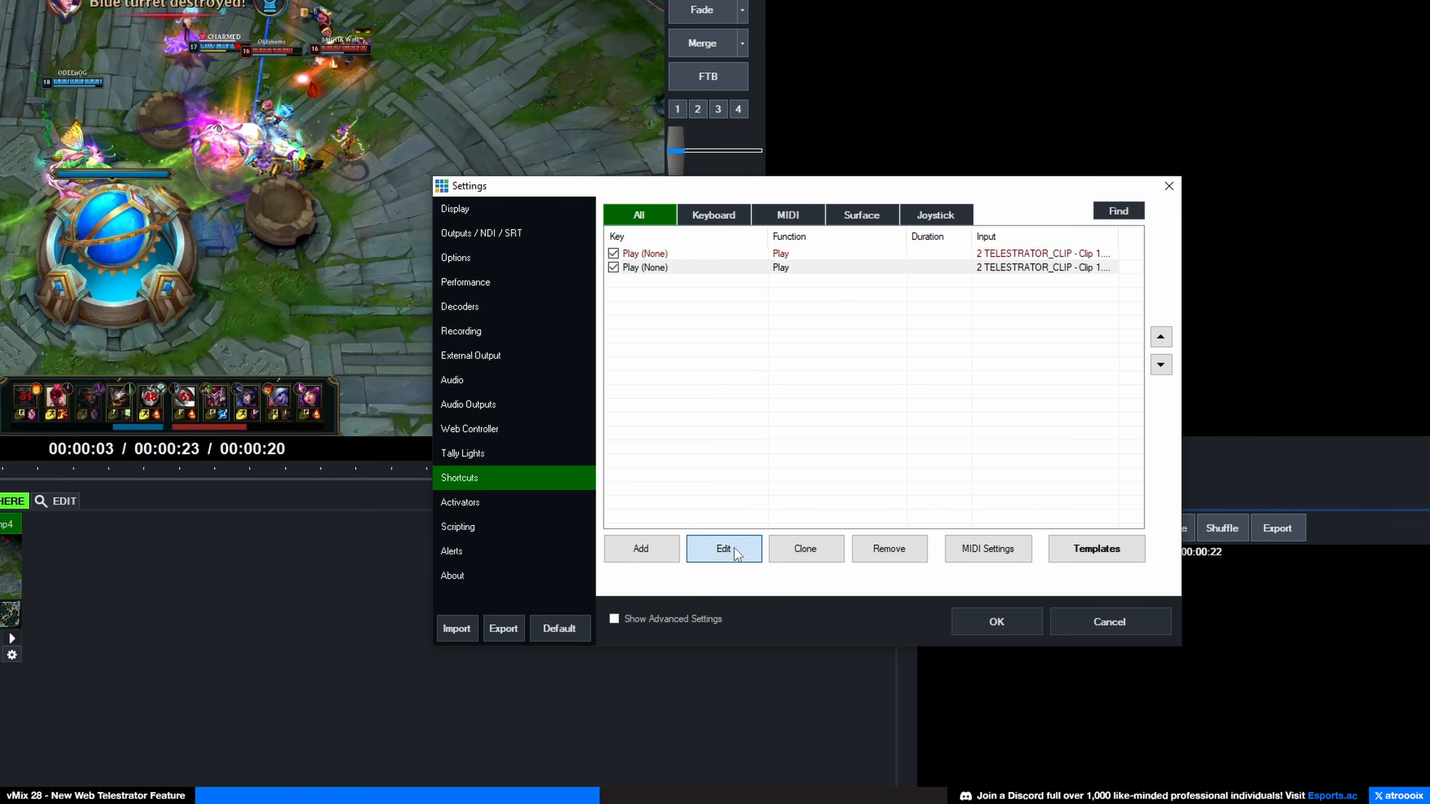
{"action": "left_click", "coordinate": [724, 548]}
{"action": "left_click", "coordinate": [948, 232]}
{"action": "type", "text": "pa"}
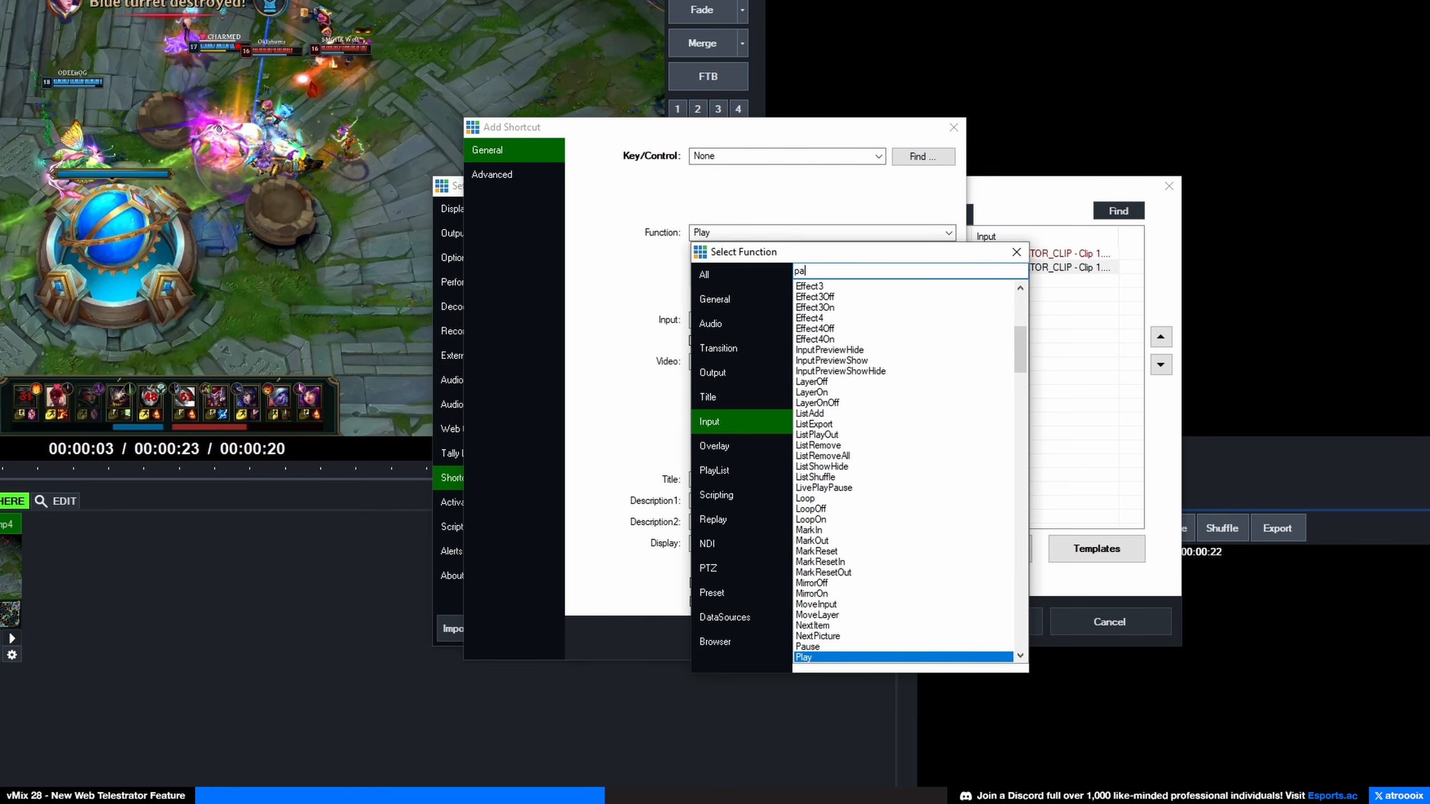
{"action": "type", "text": "use"}
{"action": "double_click", "coordinate": [810, 320]}
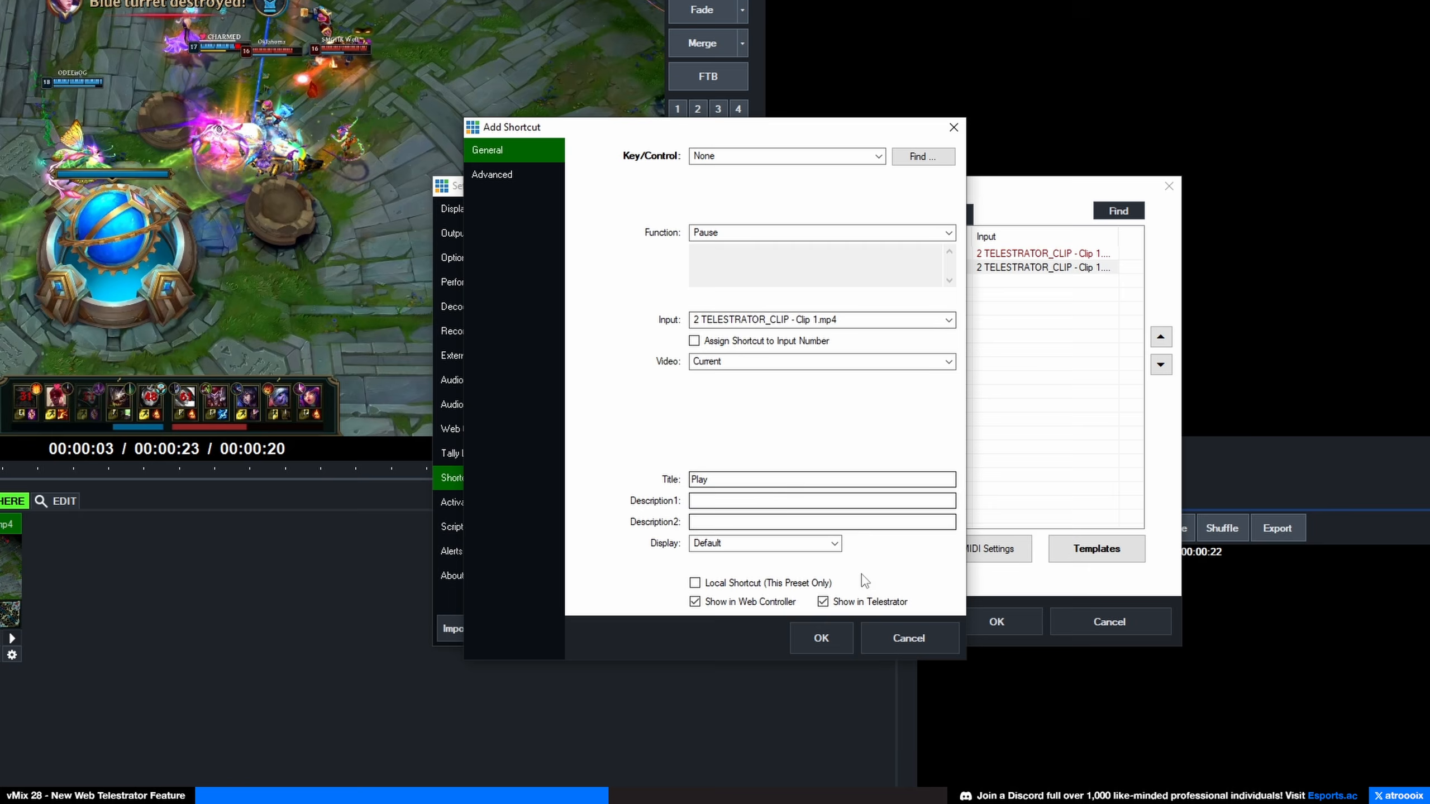
{"action": "left_click", "coordinate": [838, 628]}
Step: Retitle the cloned shortcut 'Pause' and save it
{"action": "left_click", "coordinate": [790, 268]}
{"action": "left_click", "coordinate": [723, 549]}
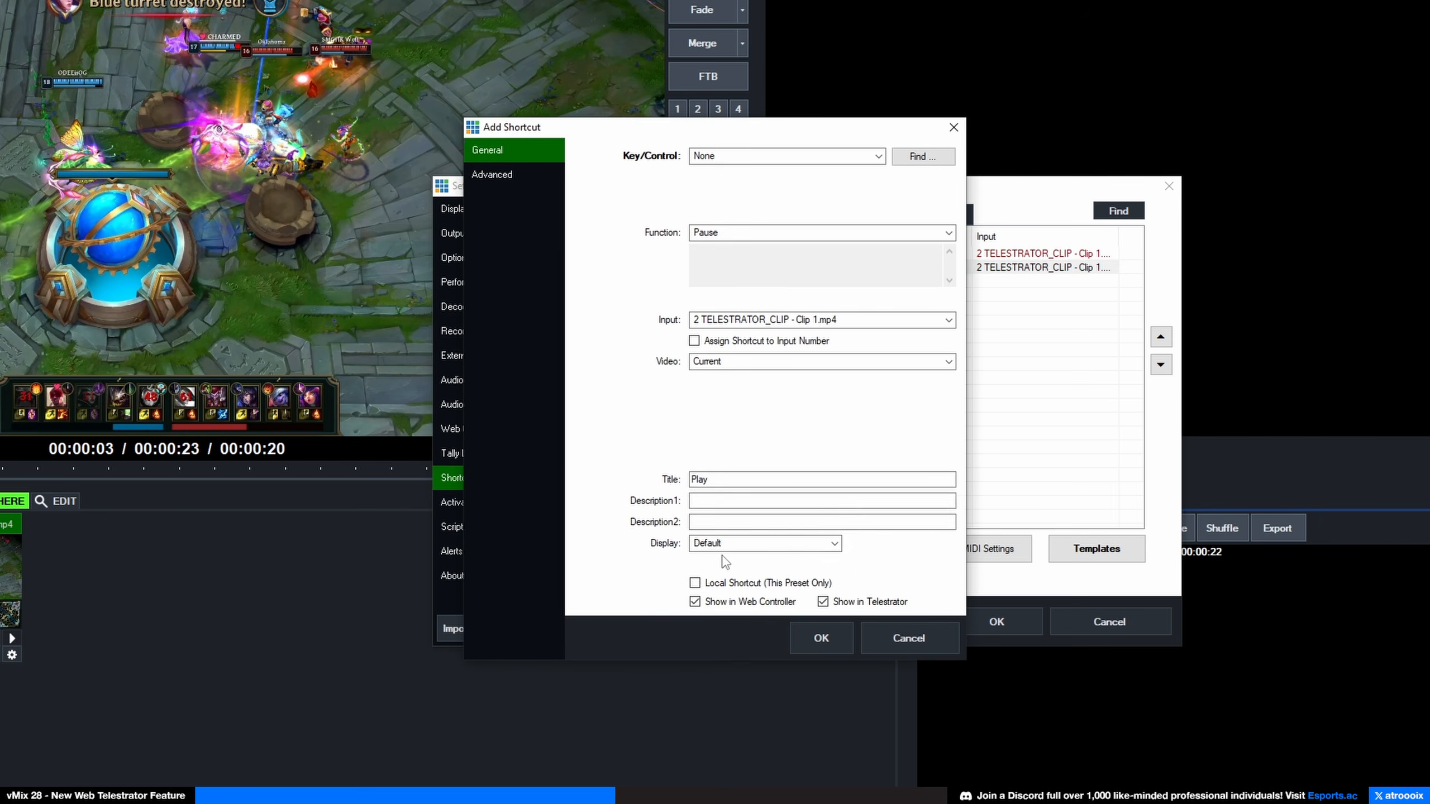
{"action": "double_click", "coordinate": [699, 479]}
{"action": "type", "text": "P"}
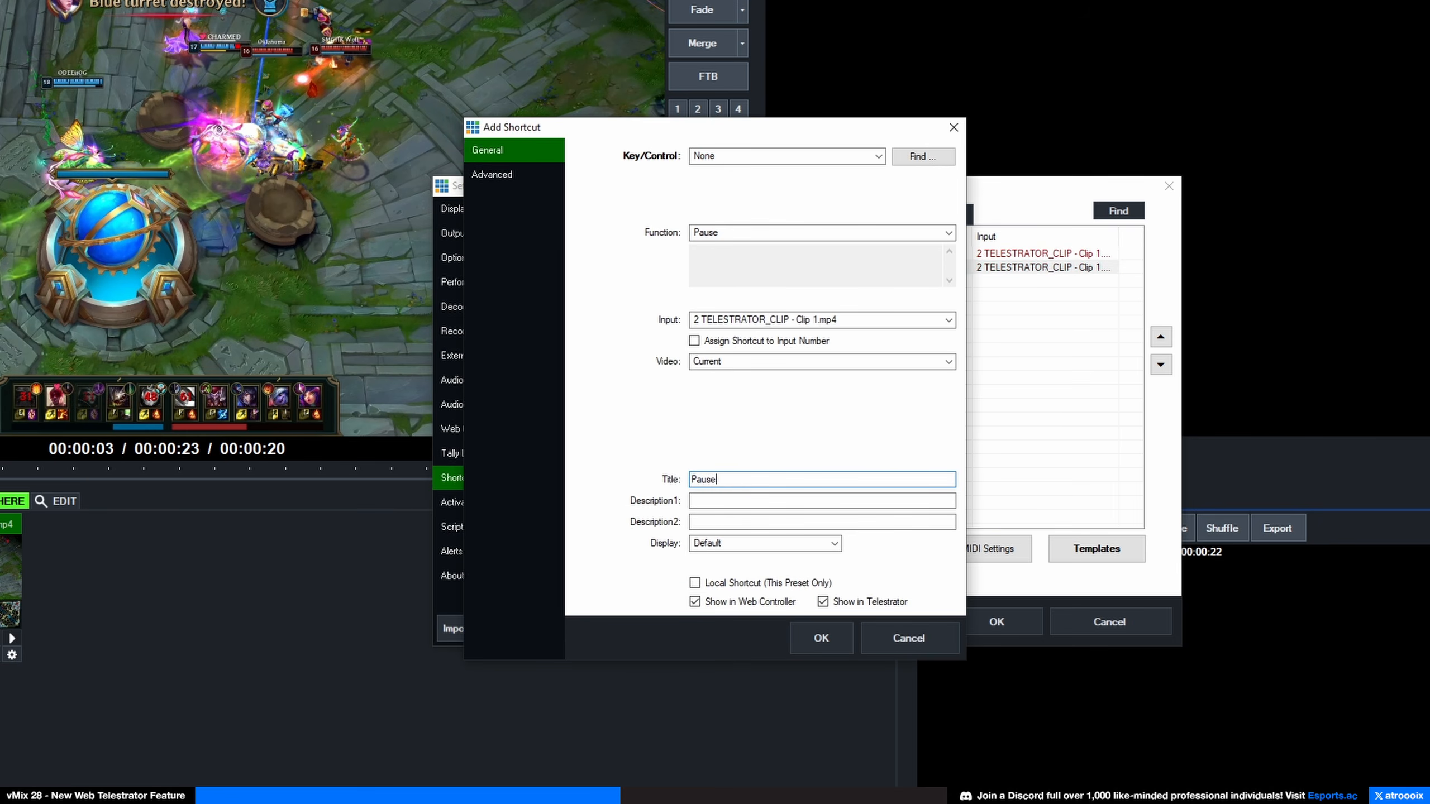
{"action": "left_click", "coordinate": [821, 638]}
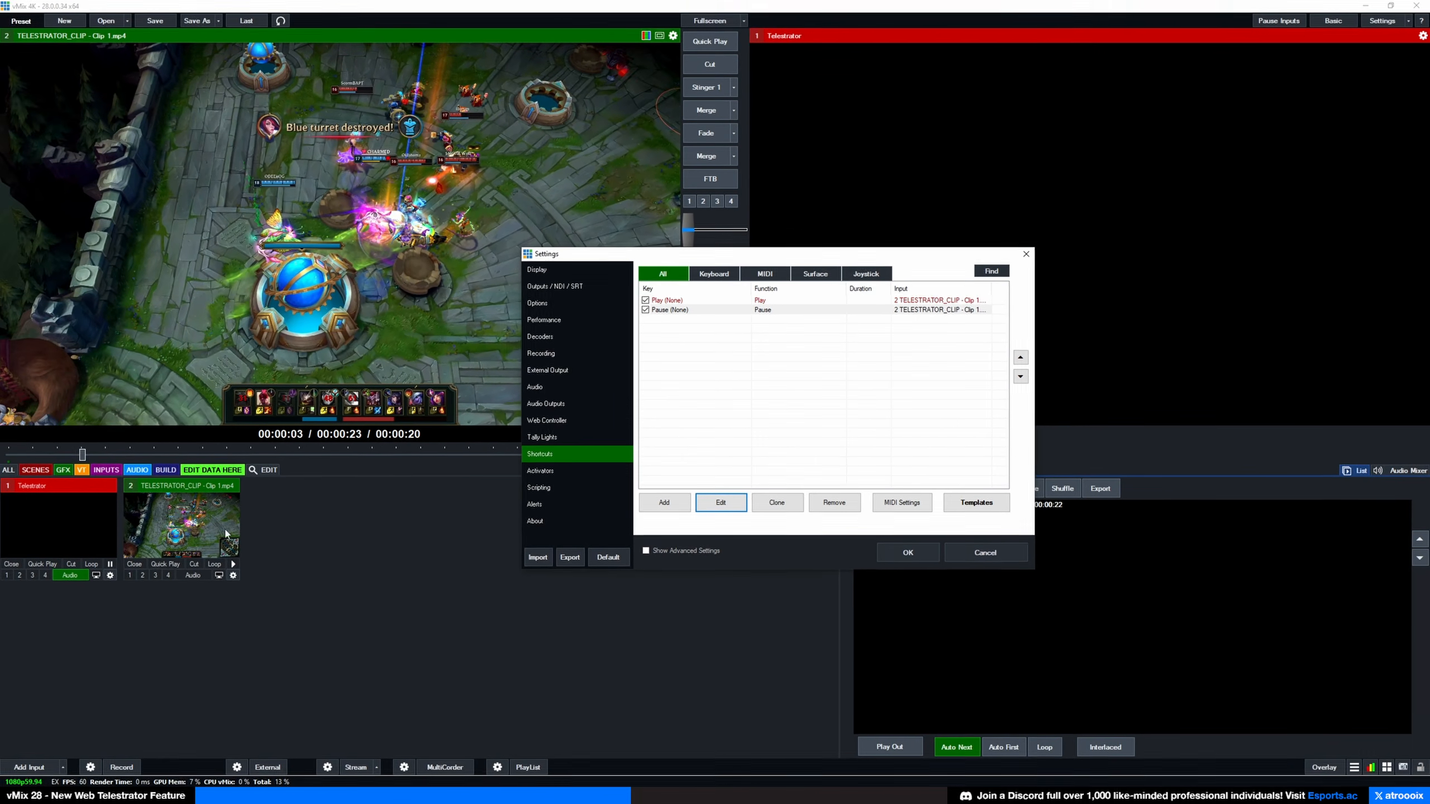
Step: Close settings and open the Telestrator input in the web controller
{"action": "left_click", "coordinate": [919, 555]}
{"action": "right_click", "coordinate": [68, 515]}
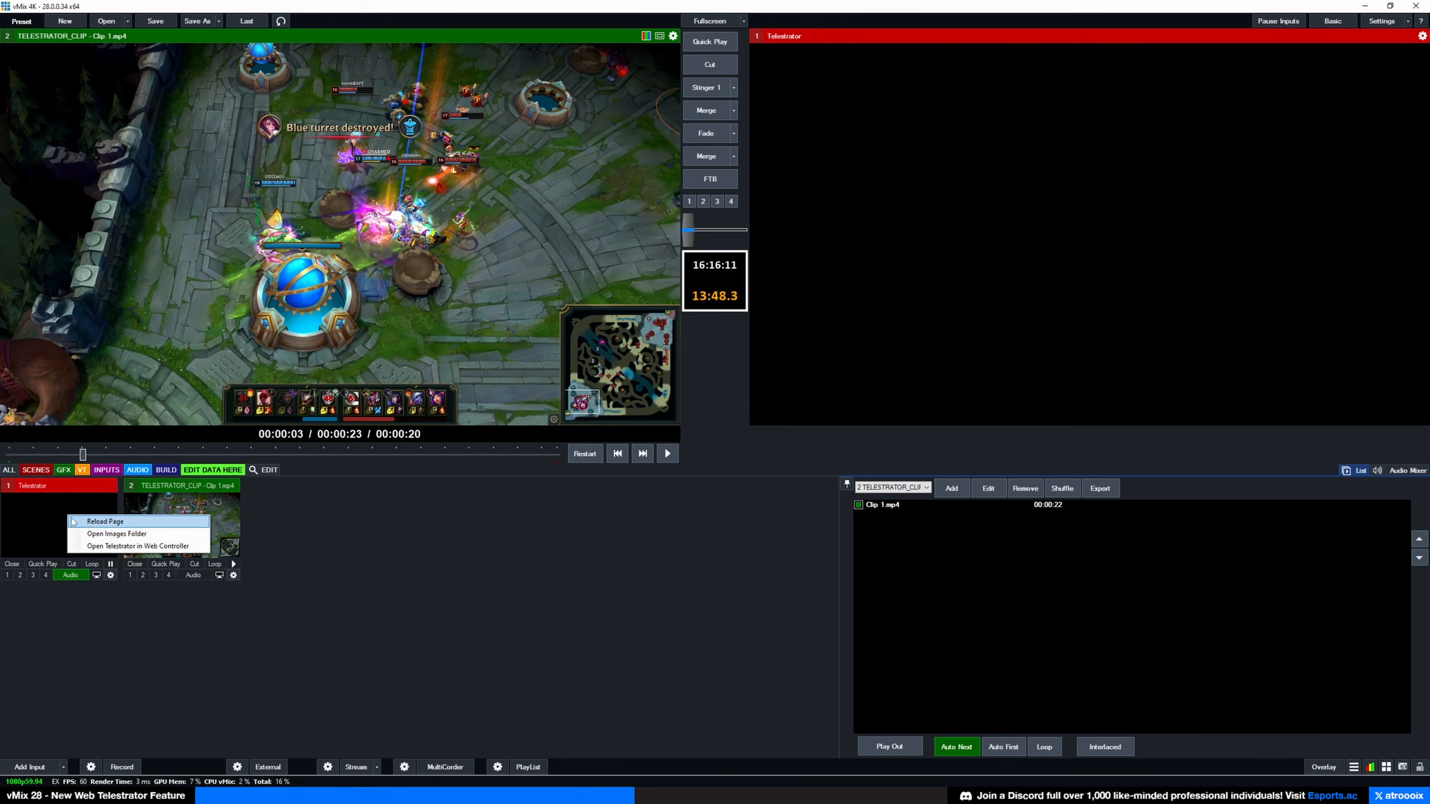
{"action": "left_click", "coordinate": [121, 545]}
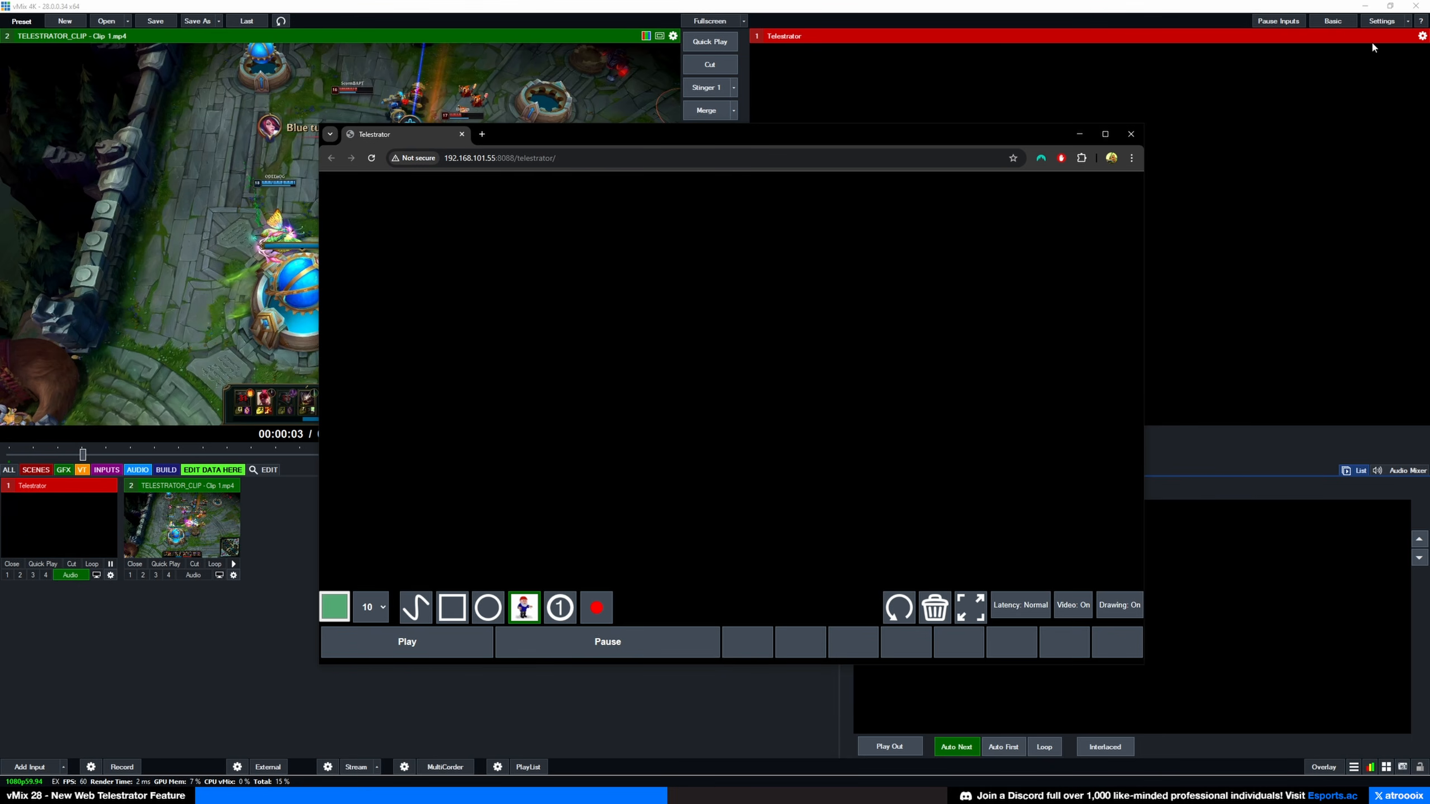
Step: Set Output 4's source to Input2 in the Outputs / NDI / SRT settings
{"action": "left_click", "coordinate": [1380, 21]}
{"action": "left_click", "coordinate": [566, 271]}
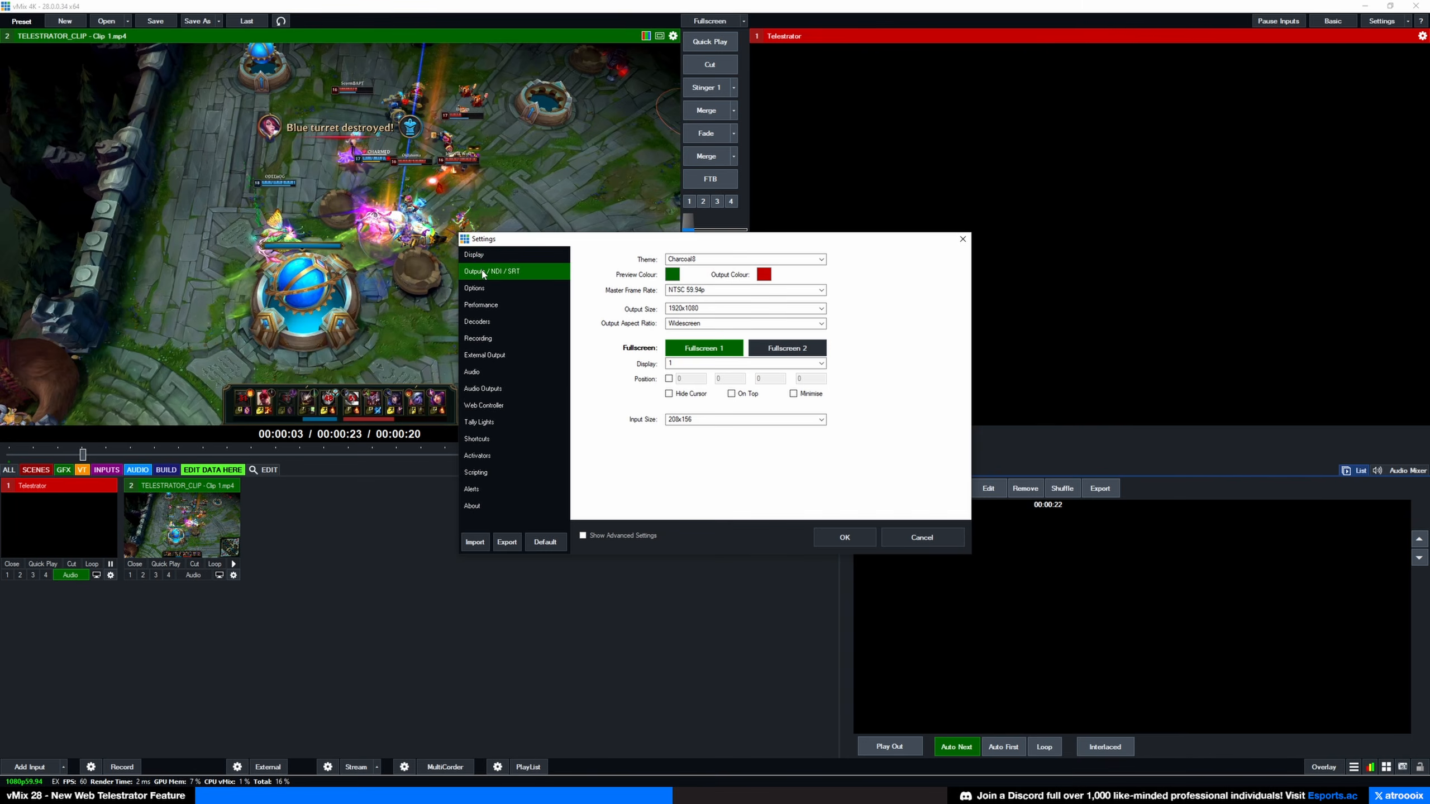
{"action": "left_click", "coordinate": [695, 359]}
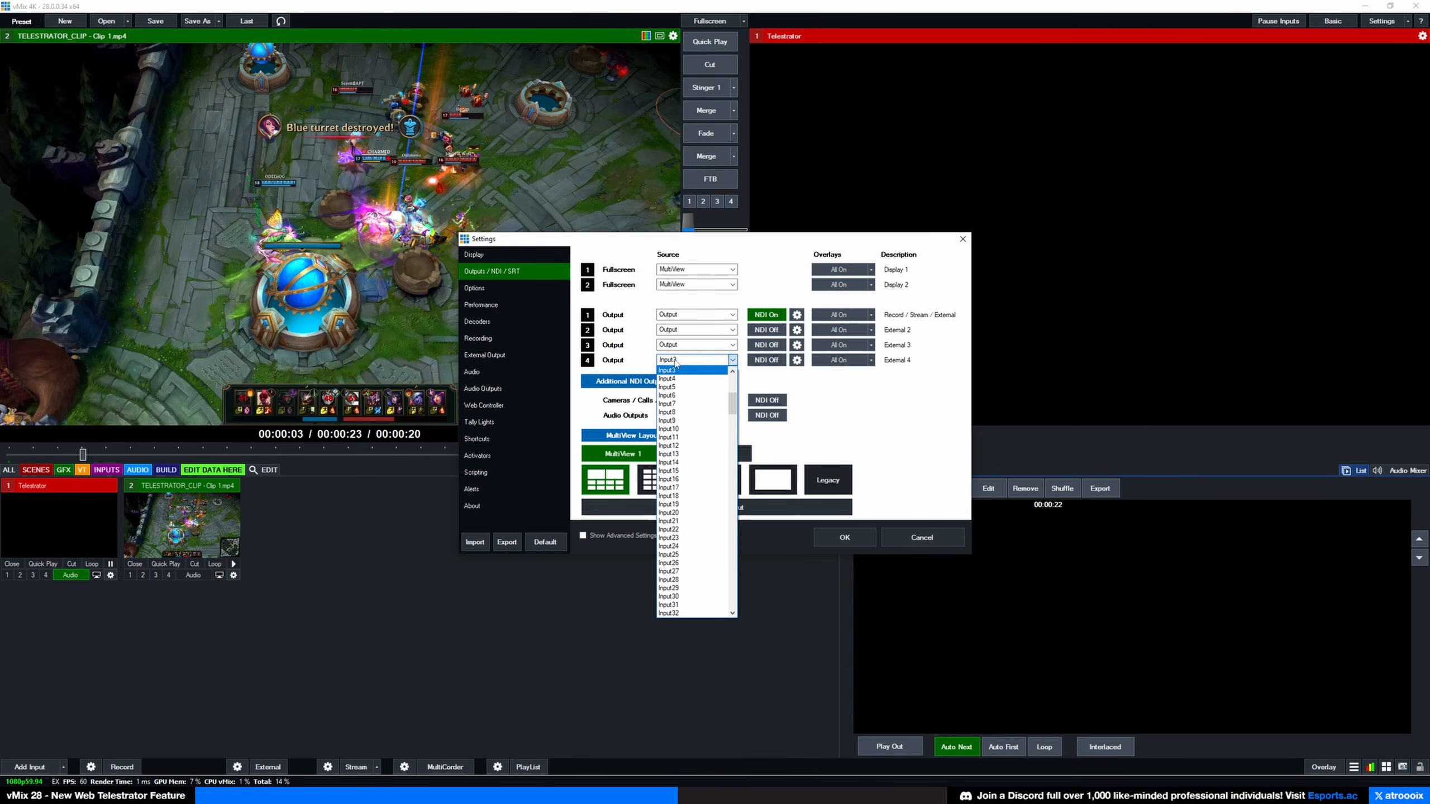
{"action": "scroll", "coordinate": [690, 410], "scroll_direction": "up", "scroll_amount": 3}
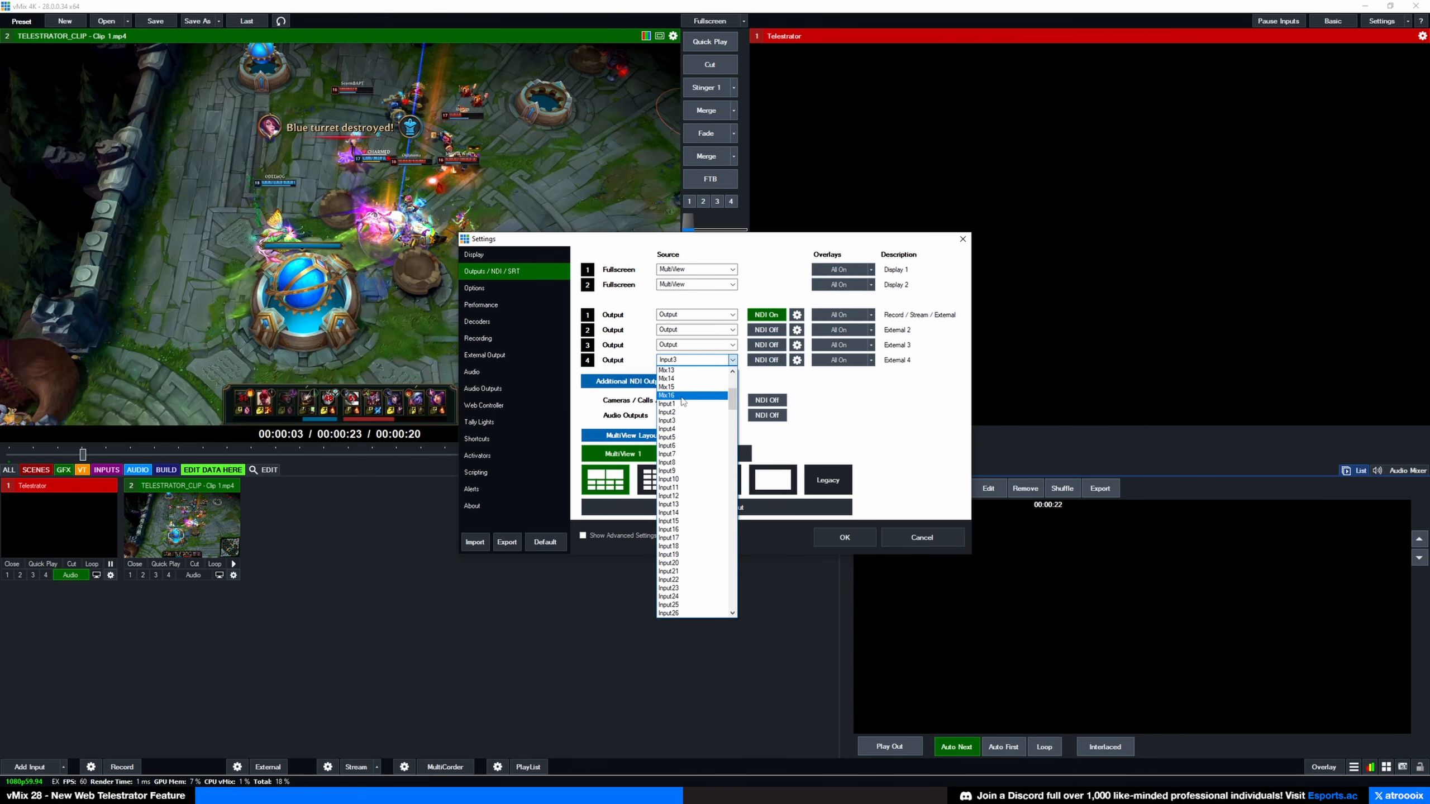
{"action": "left_click", "coordinate": [687, 415]}
{"action": "left_click", "coordinate": [844, 537]}
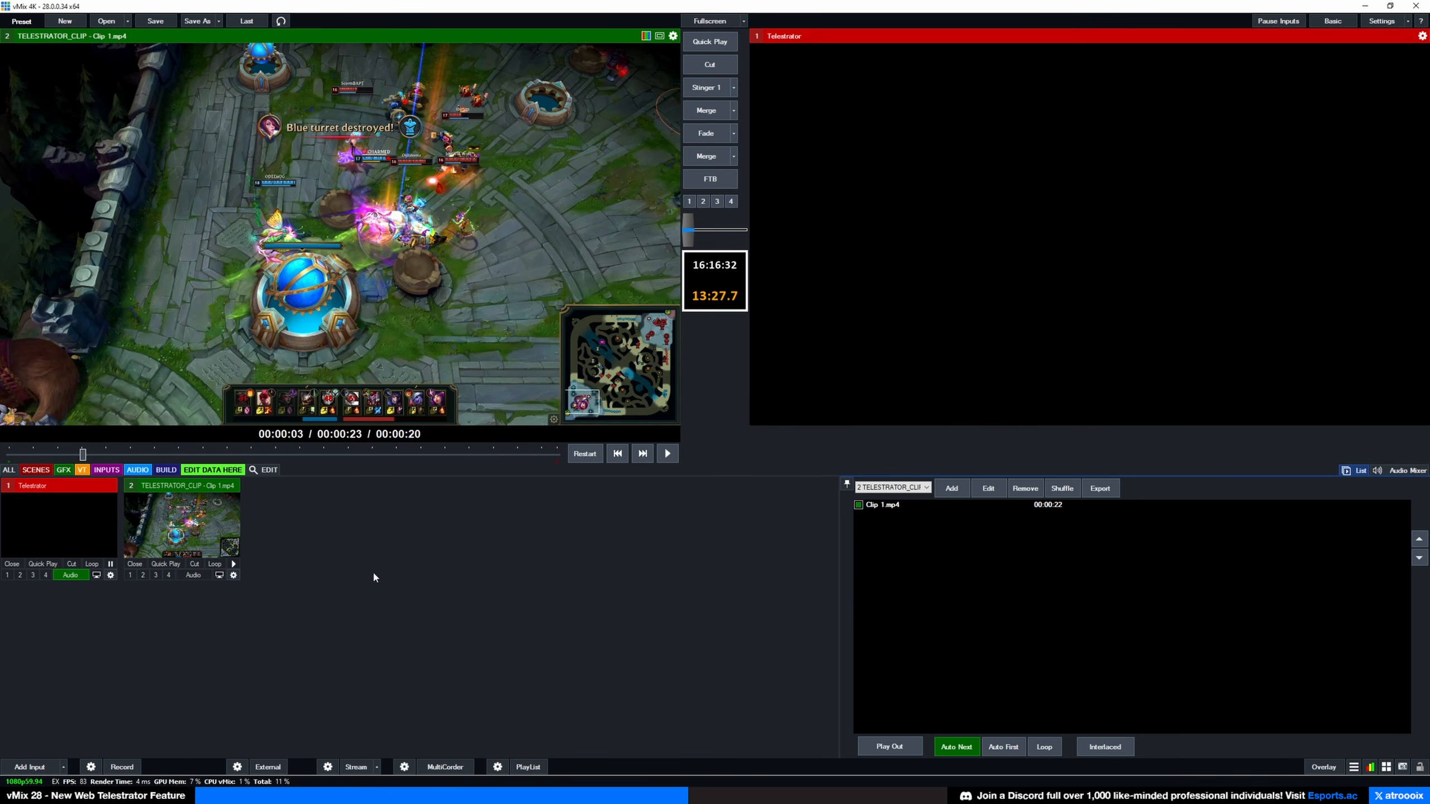
Step: Stamp a gnome near the turret, then play and pause the clip from the telestrator
{"action": "left_click", "coordinate": [187, 790]}
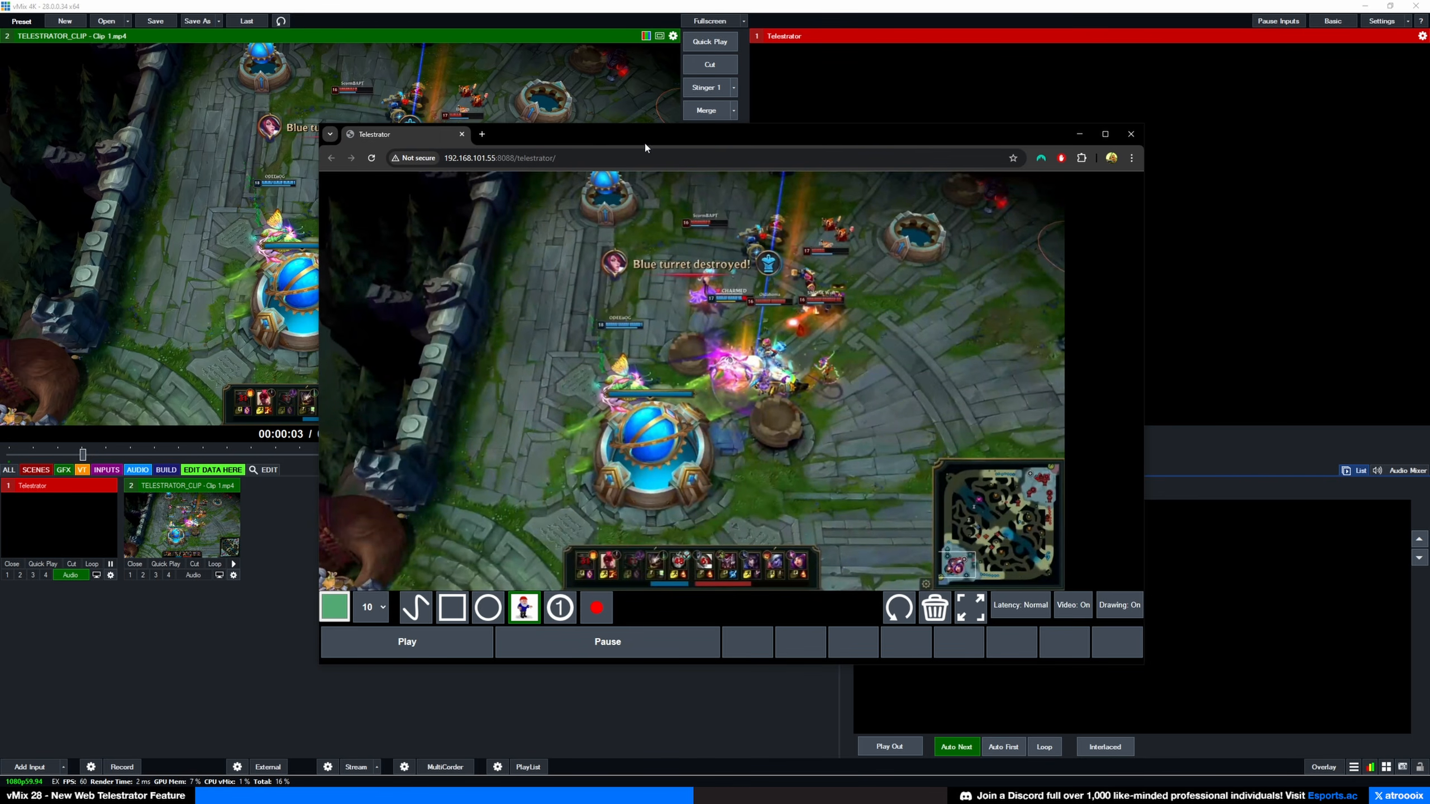
{"action": "left_click_drag", "start_coordinate": [645, 147], "coordinate": [684, 139]}
{"action": "left_click", "coordinate": [650, 302]}
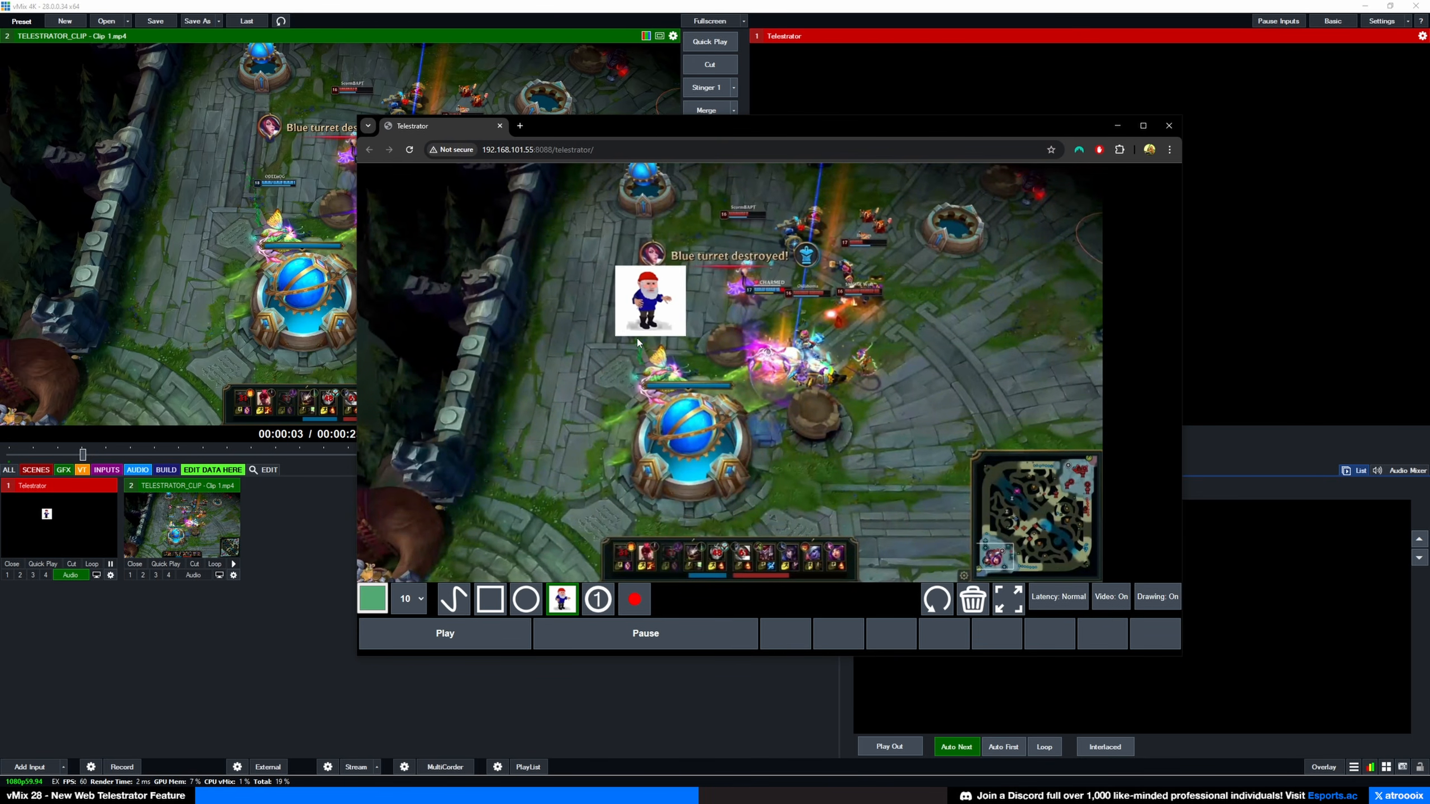
{"action": "left_click", "coordinate": [490, 633]}
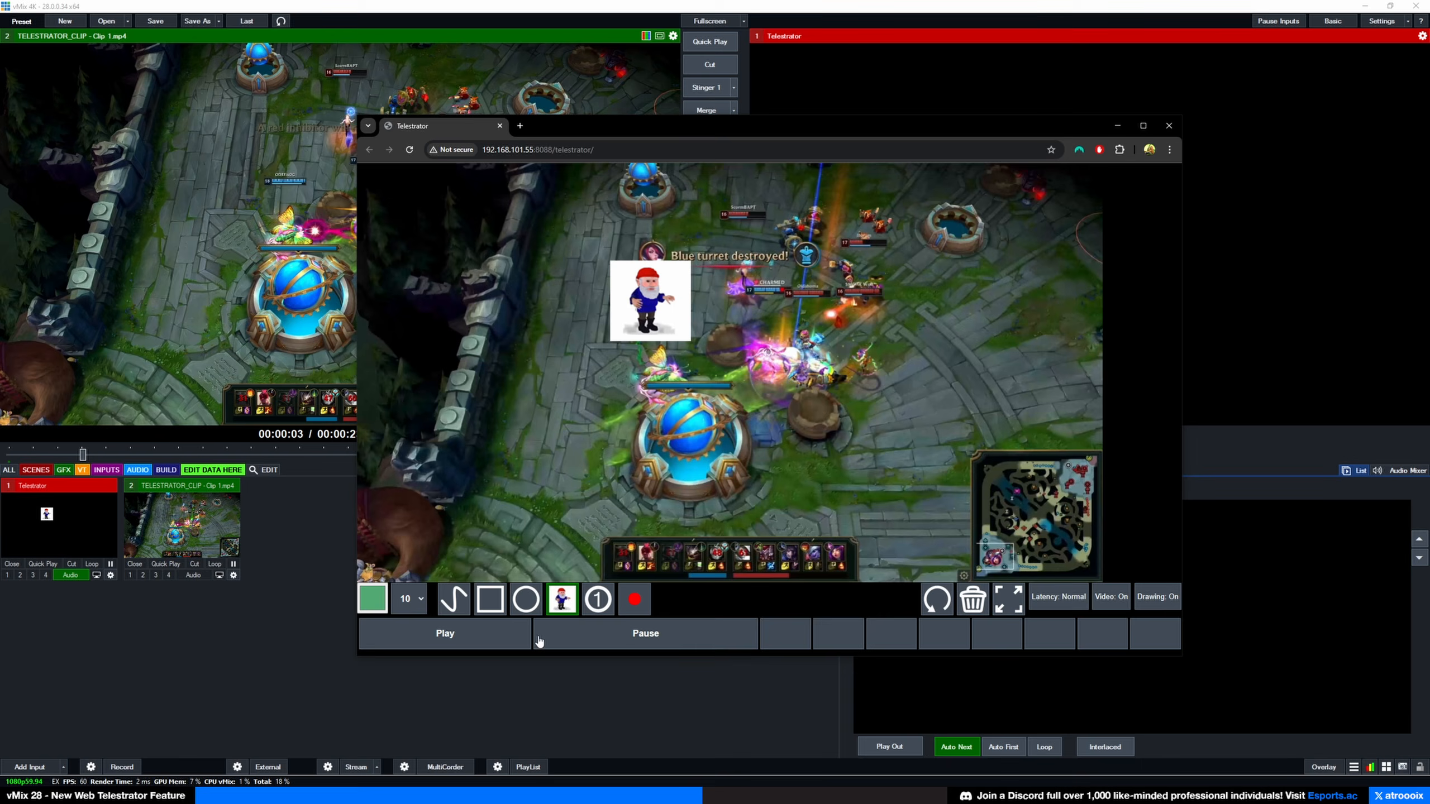
{"action": "left_click", "coordinate": [596, 641]}
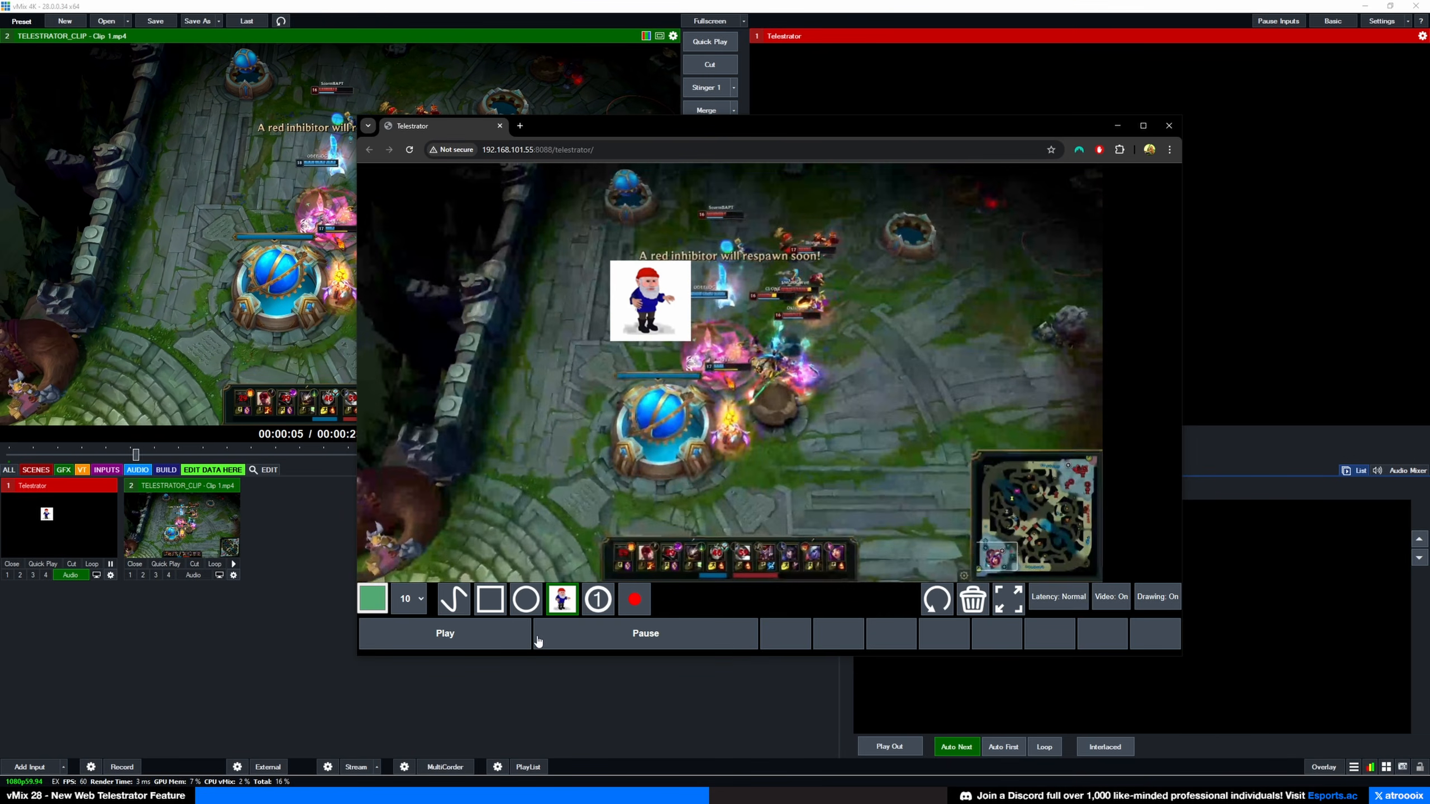
{"action": "left_click", "coordinate": [509, 642]}
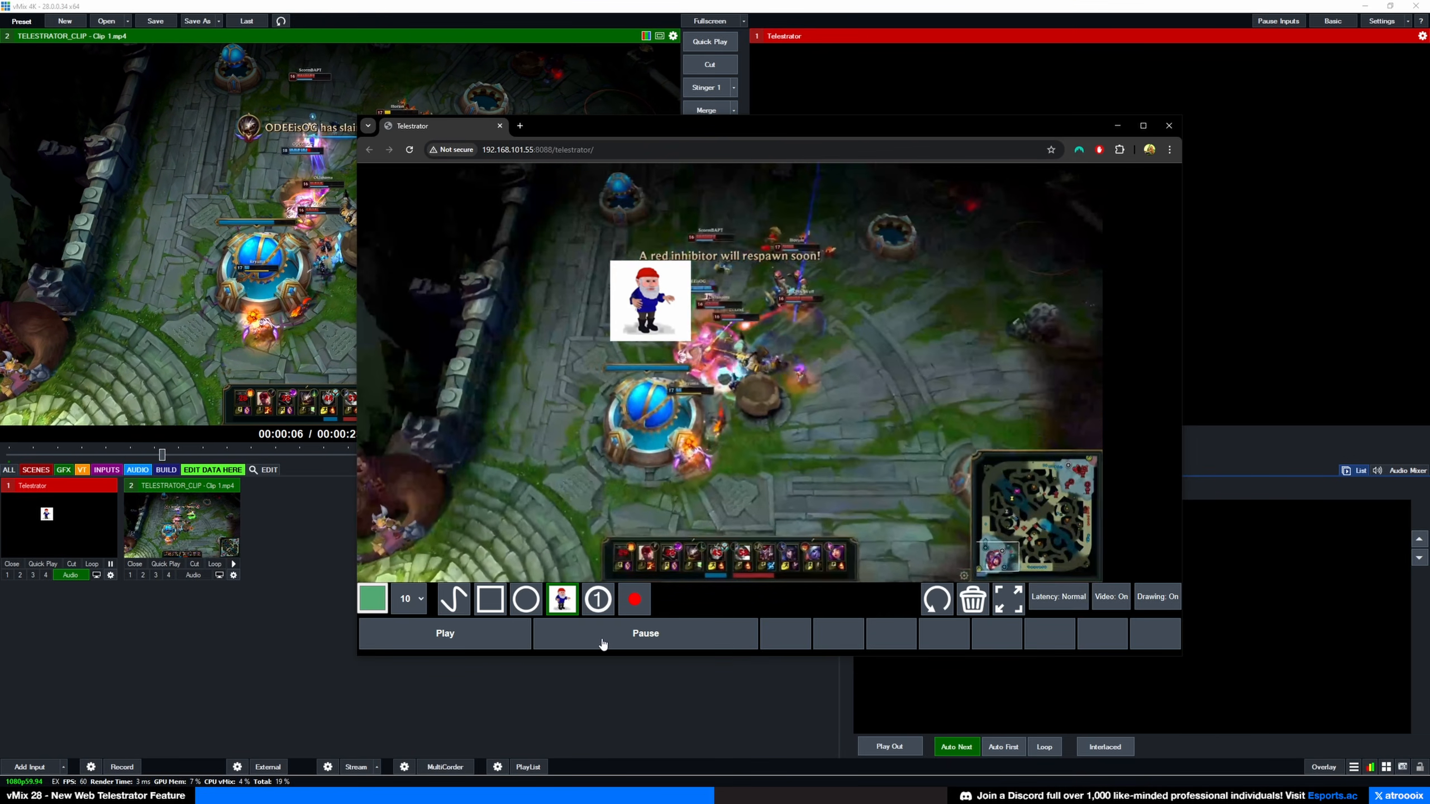
Step: Set telestrator latency to Low and resume then pause the gameplay clip
{"action": "left_click", "coordinate": [1061, 600]}
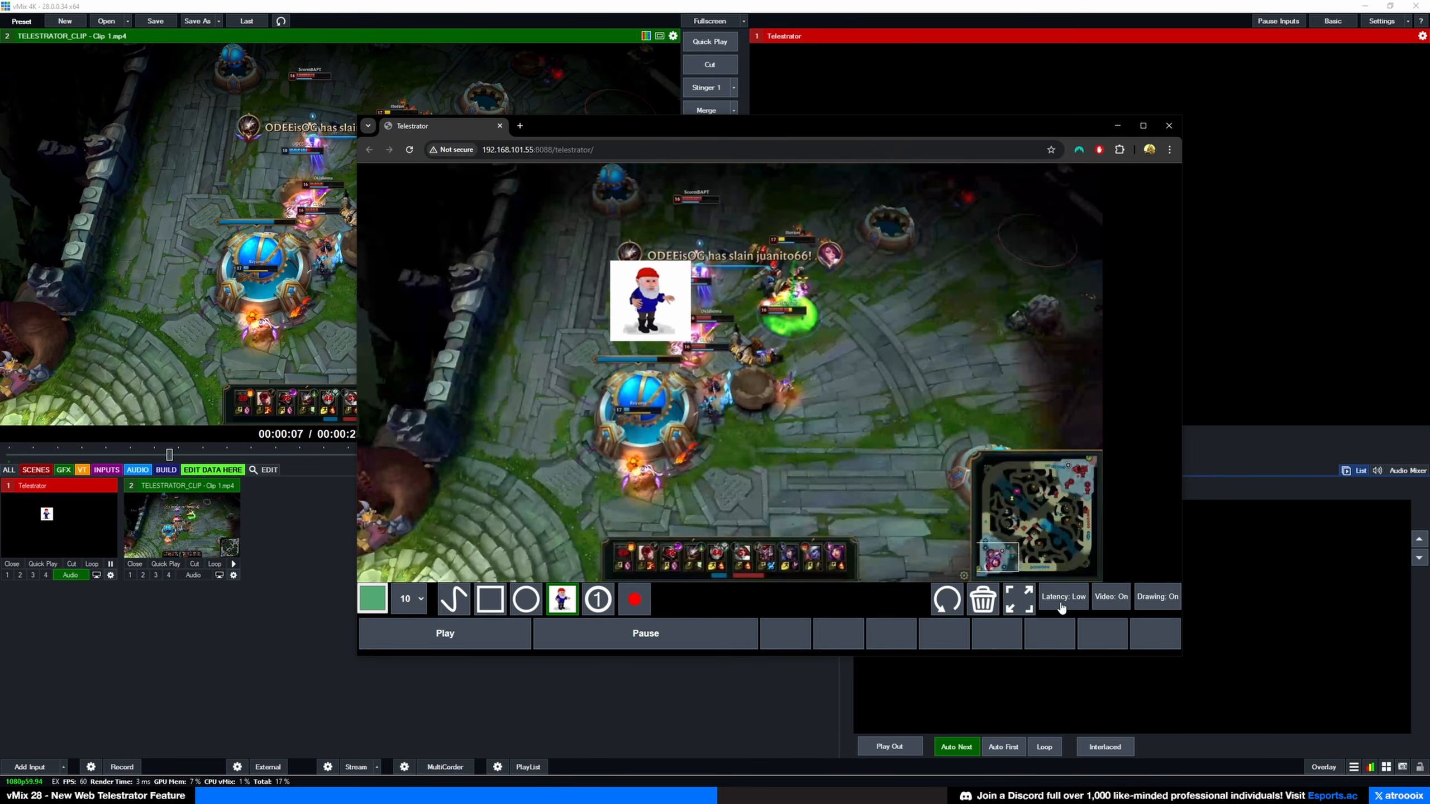
{"action": "left_click", "coordinate": [490, 643]}
{"action": "left_click", "coordinate": [584, 644]}
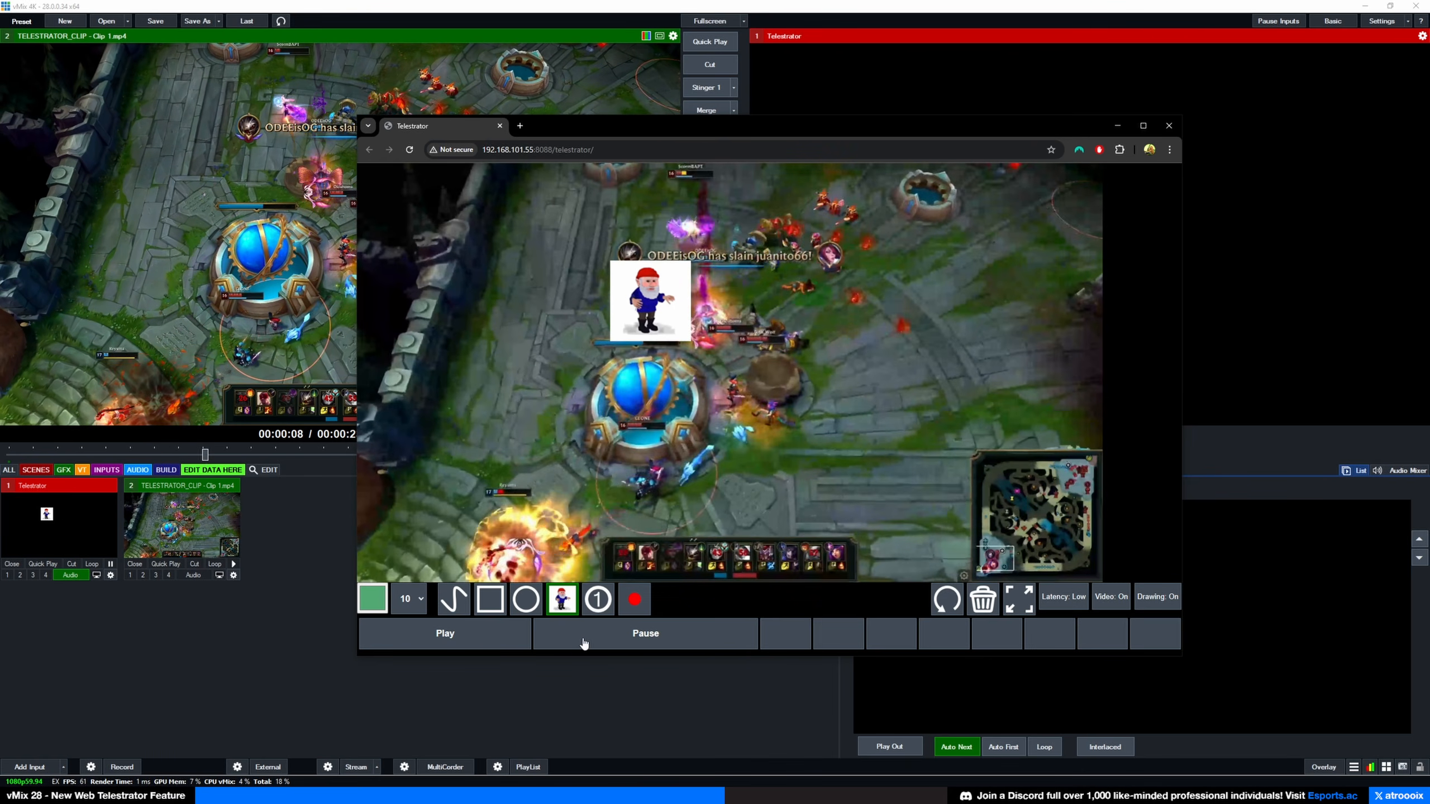
Step: Circle the champion near the tower and the kill feed with green freehand loops
{"action": "left_click", "coordinate": [446, 607]}
{"action": "mouse_move", "coordinate": [730, 346]}
{"action": "left_mouse_down"}
{"action": "mouse_move", "coordinate": [708, 383]}
{"action": "mouse_move", "coordinate": [740, 417]}
{"action": "mouse_move", "coordinate": [755, 354]}
{"action": "mouse_move", "coordinate": [726, 349]}
{"action": "left_mouse_up"}
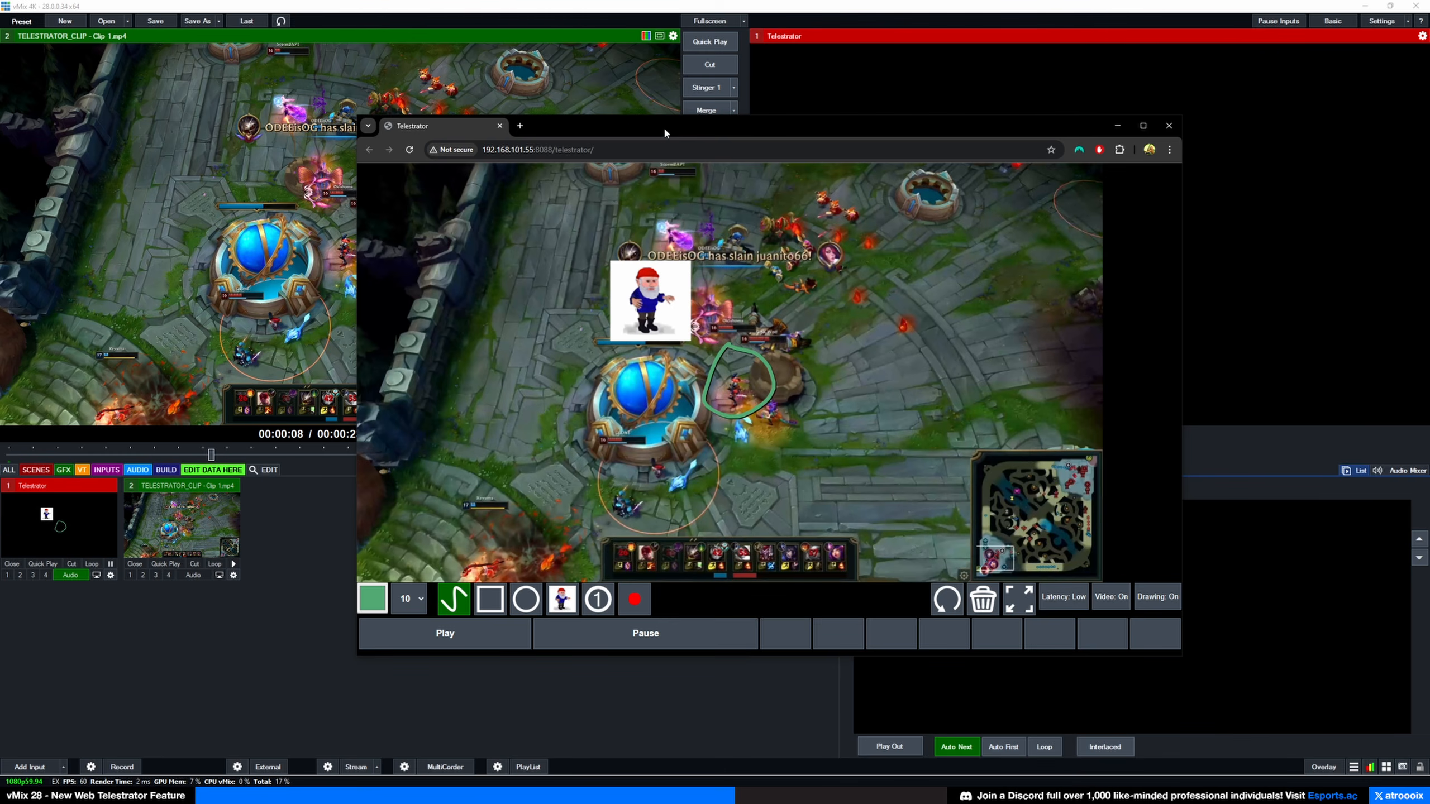
{"action": "left_click_drag", "start_coordinate": [665, 132], "coordinate": [640, 312]}
{"action": "mouse_move", "coordinate": [727, 401]}
{"action": "left_mouse_down"}
{"action": "mouse_move", "coordinate": [773, 471]}
{"action": "mouse_move", "coordinate": [776, 387]}
{"action": "left_mouse_up"}
{"action": "left_click_drag", "start_coordinate": [603, 314], "coordinate": [495, 224]}
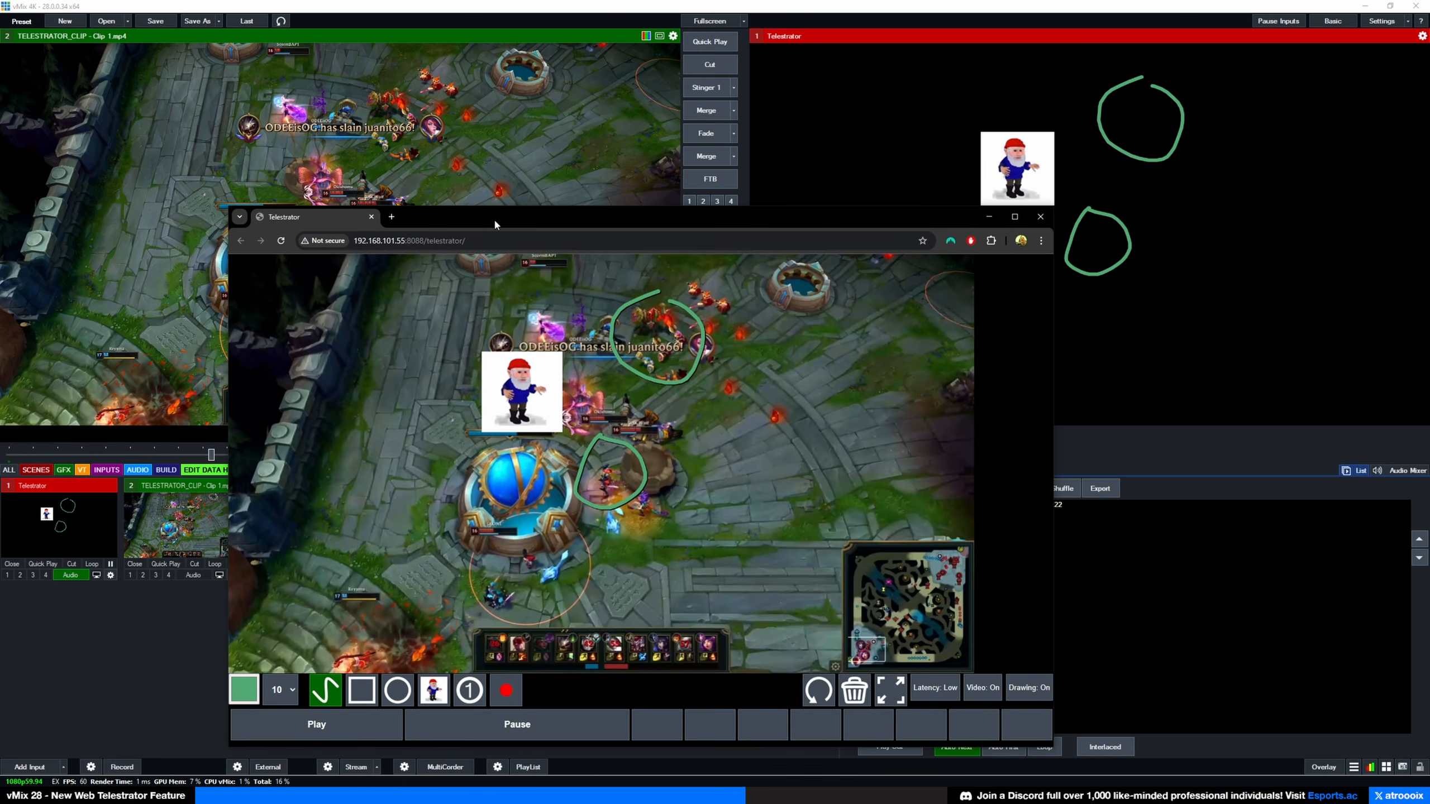
Step: Resume and pause the clip, then clear all drawings and the gnome stamp
{"action": "left_click", "coordinate": [311, 715]}
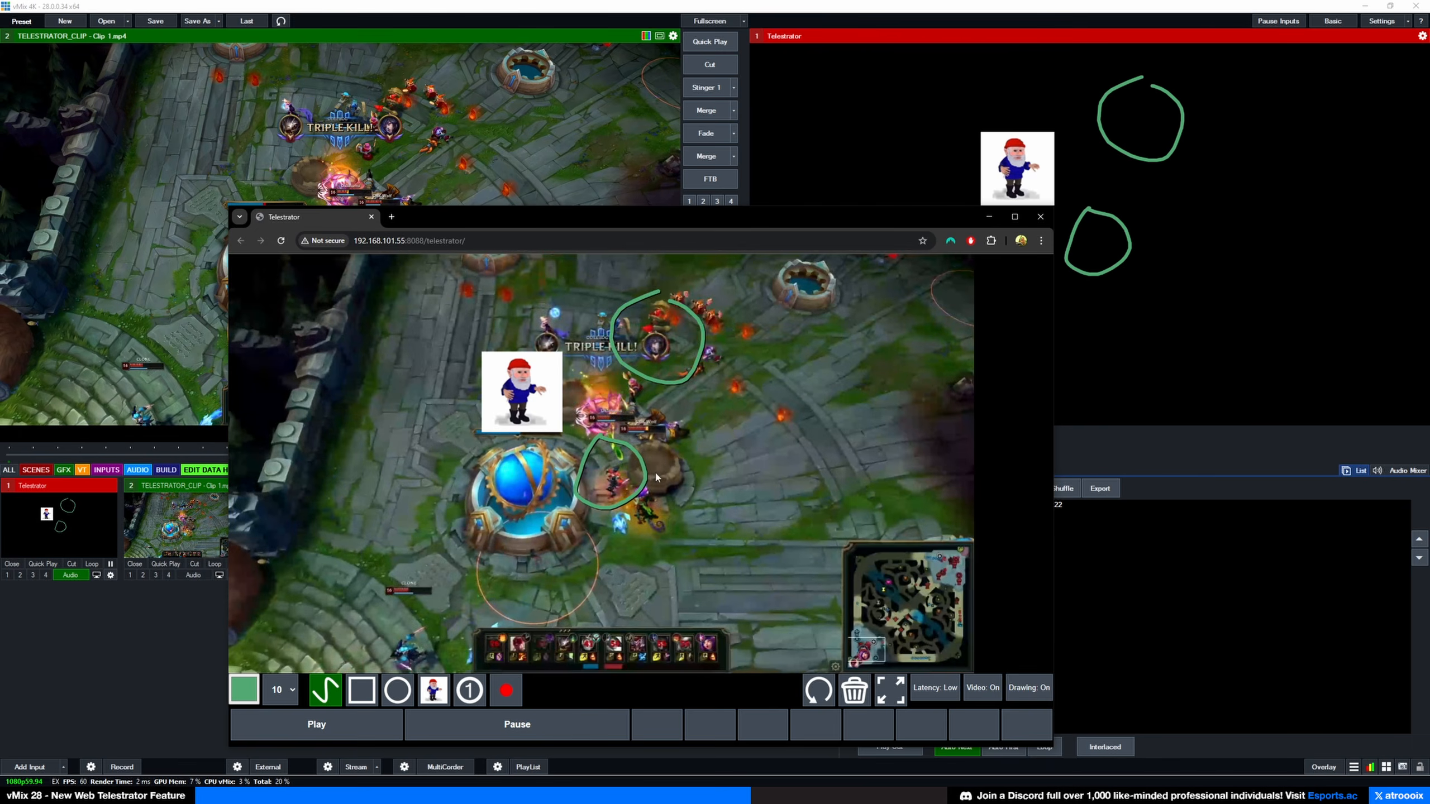
{"action": "left_click", "coordinate": [527, 727]}
{"action": "left_click", "coordinate": [855, 687]}
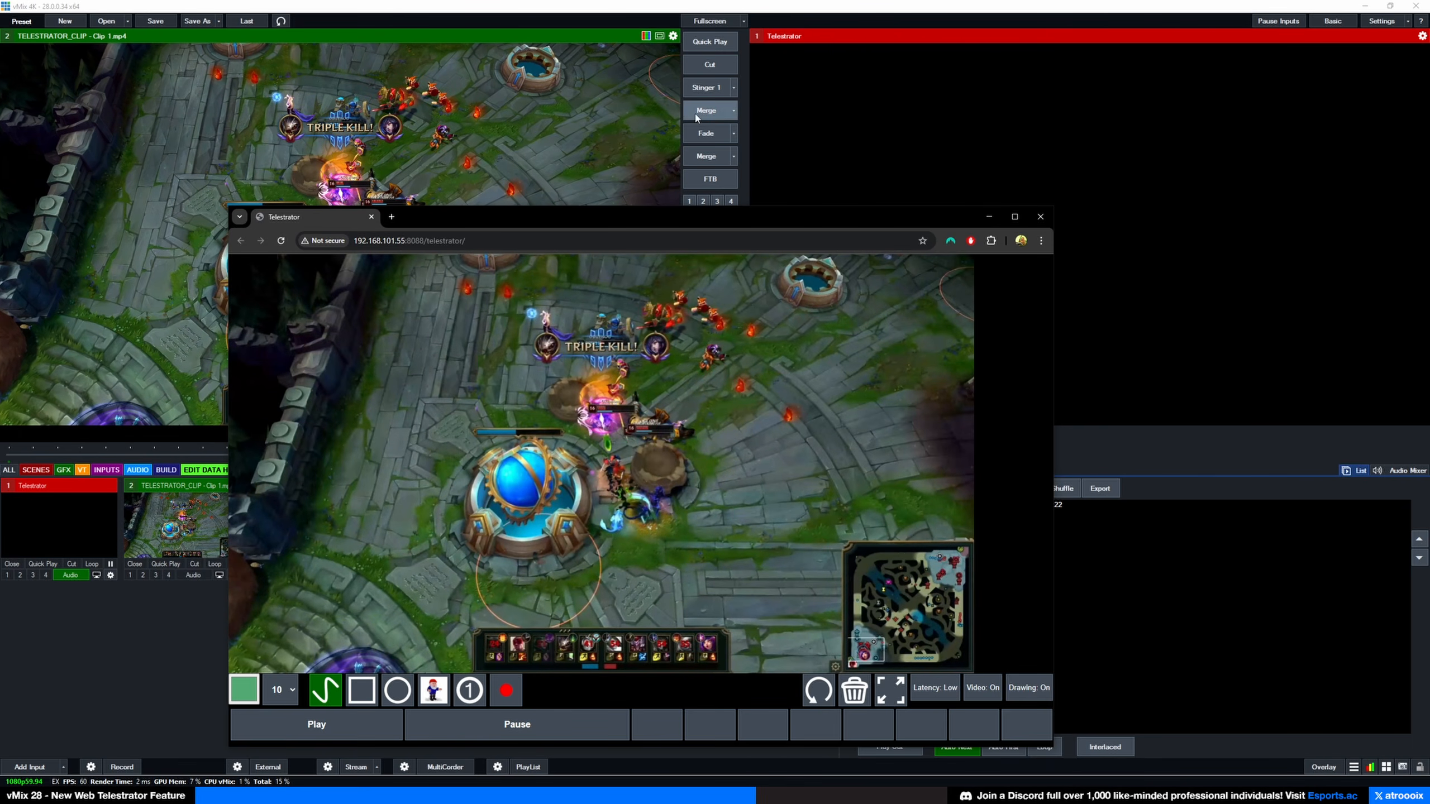
{"action": "left_click", "coordinate": [175, 619]}
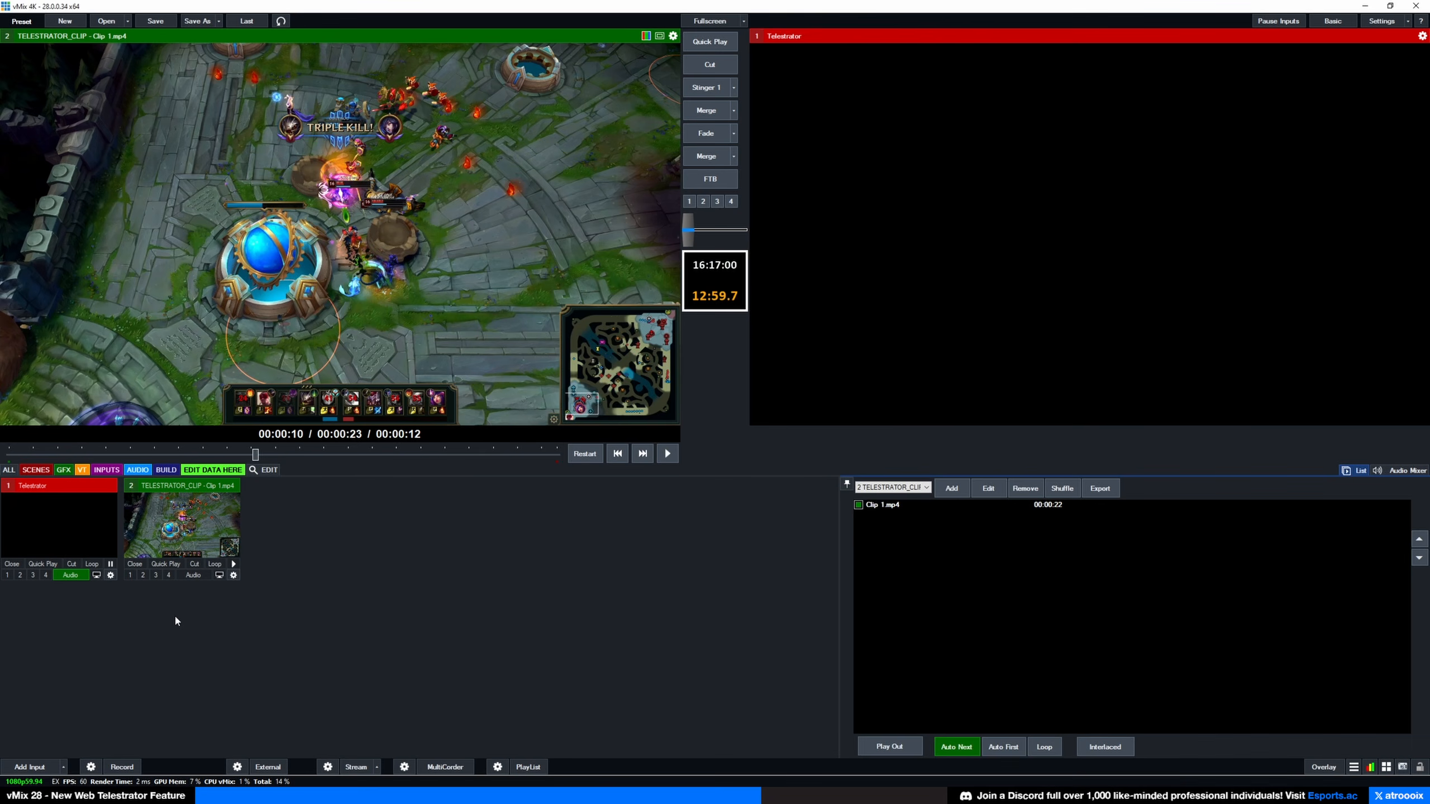
Step: Add a Colour input and name it FS_TELESTRATOR
{"action": "left_click", "coordinate": [63, 767]}
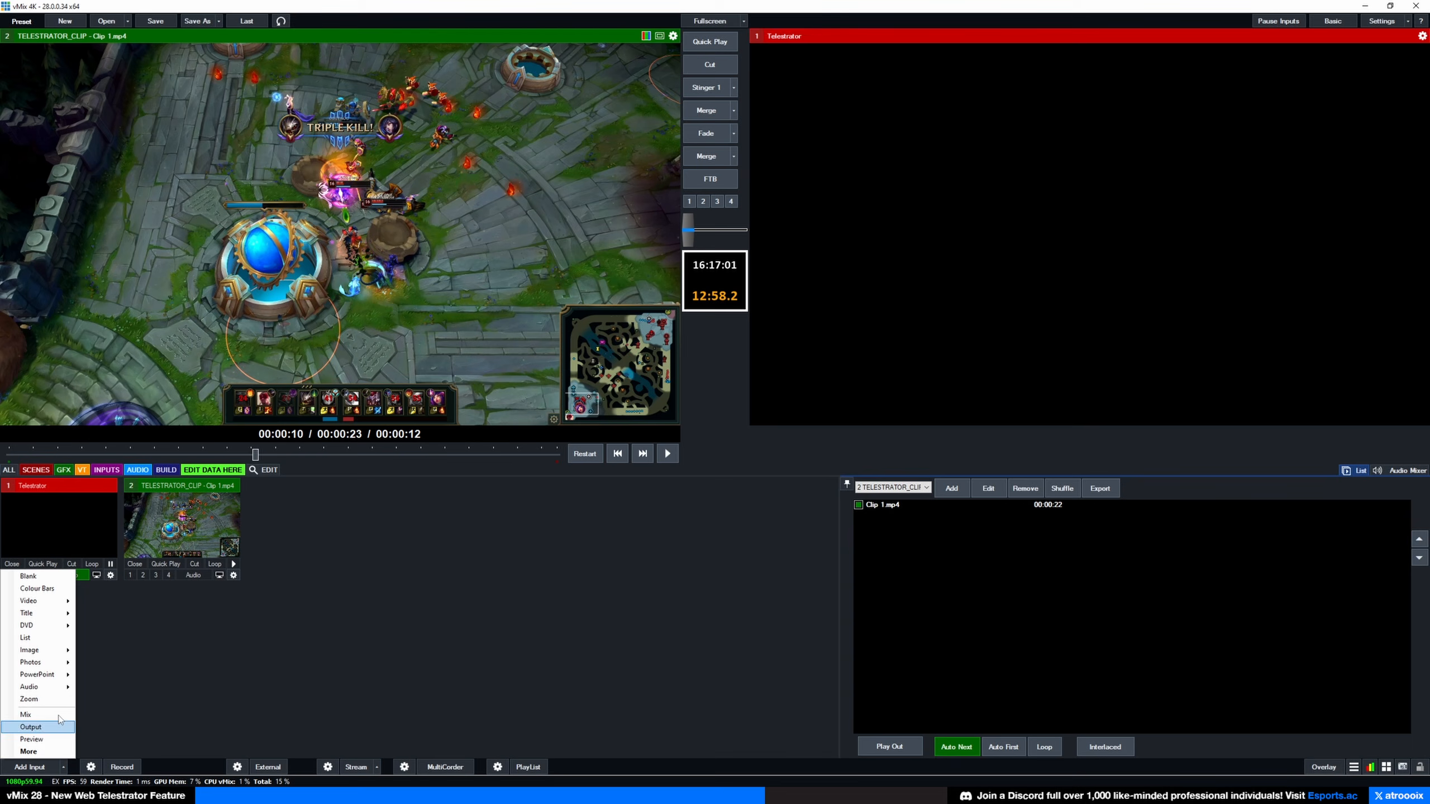
{"action": "left_click", "coordinate": [28, 576]}
{"action": "left_click", "coordinate": [356, 576]}
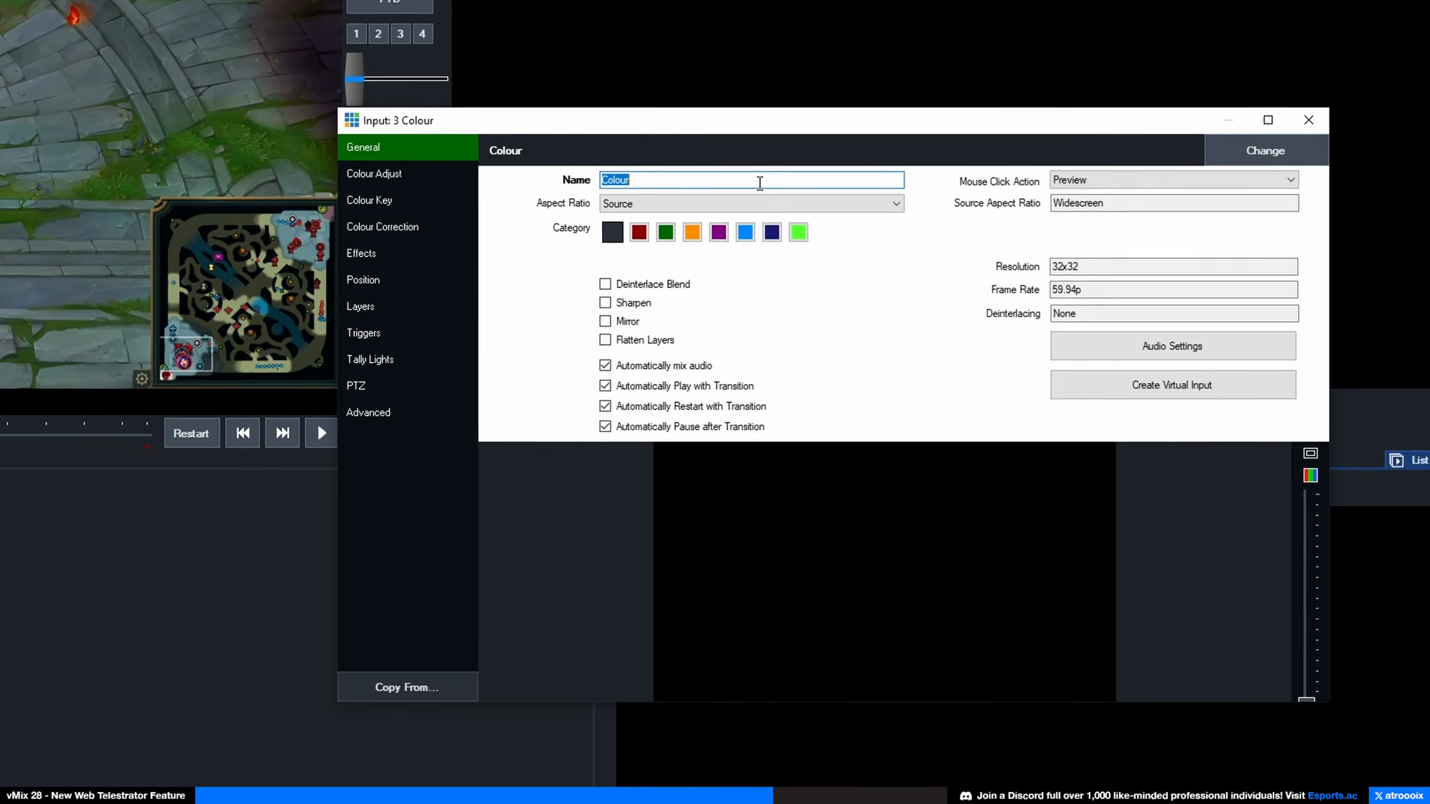
{"action": "type", "text": "FS_TELESTRATOR"}
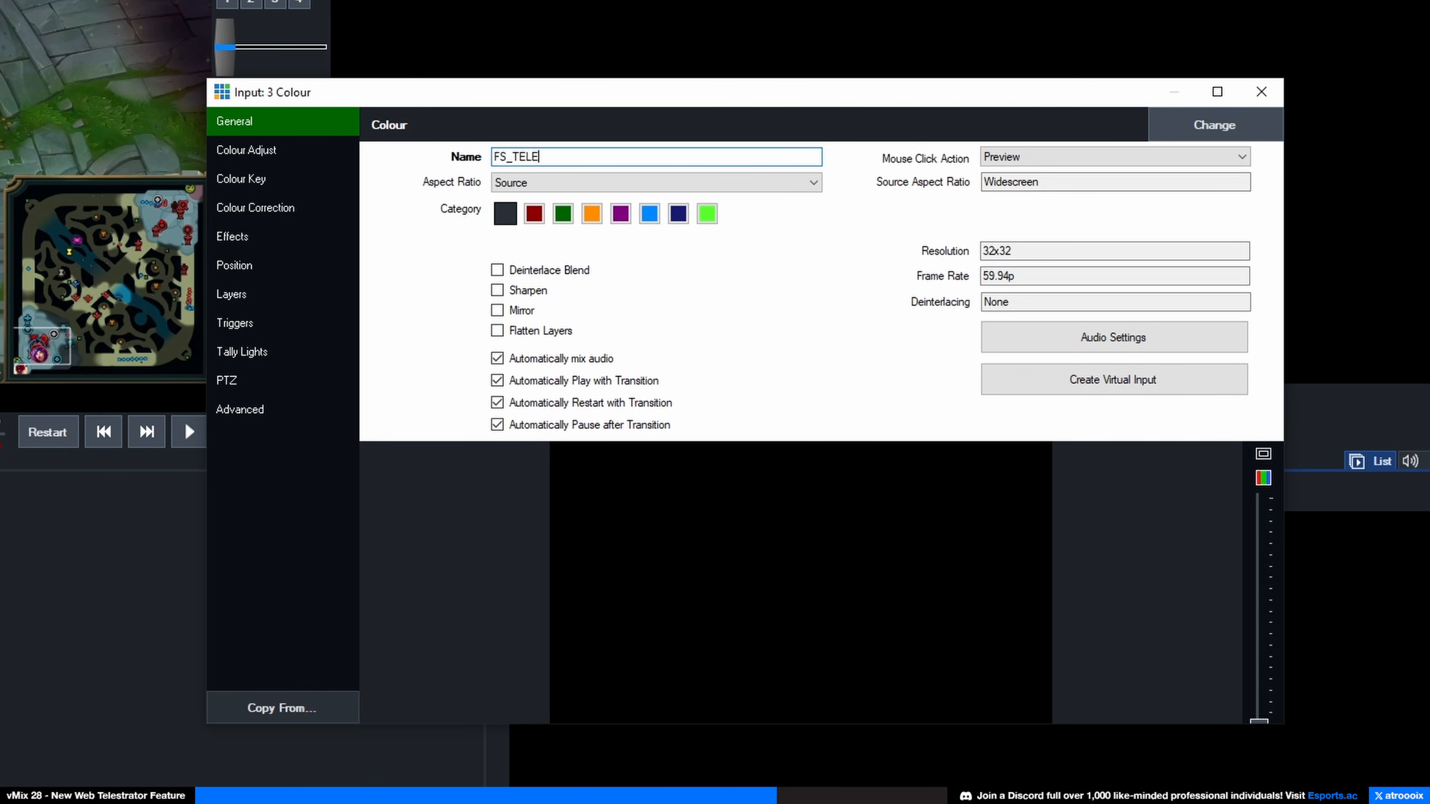
Step: Put the gameplay clip on layer 1 and Telestrator on layer 2, then cut FS_TELESTRATOR to program
{"action": "left_click", "coordinate": [288, 285]}
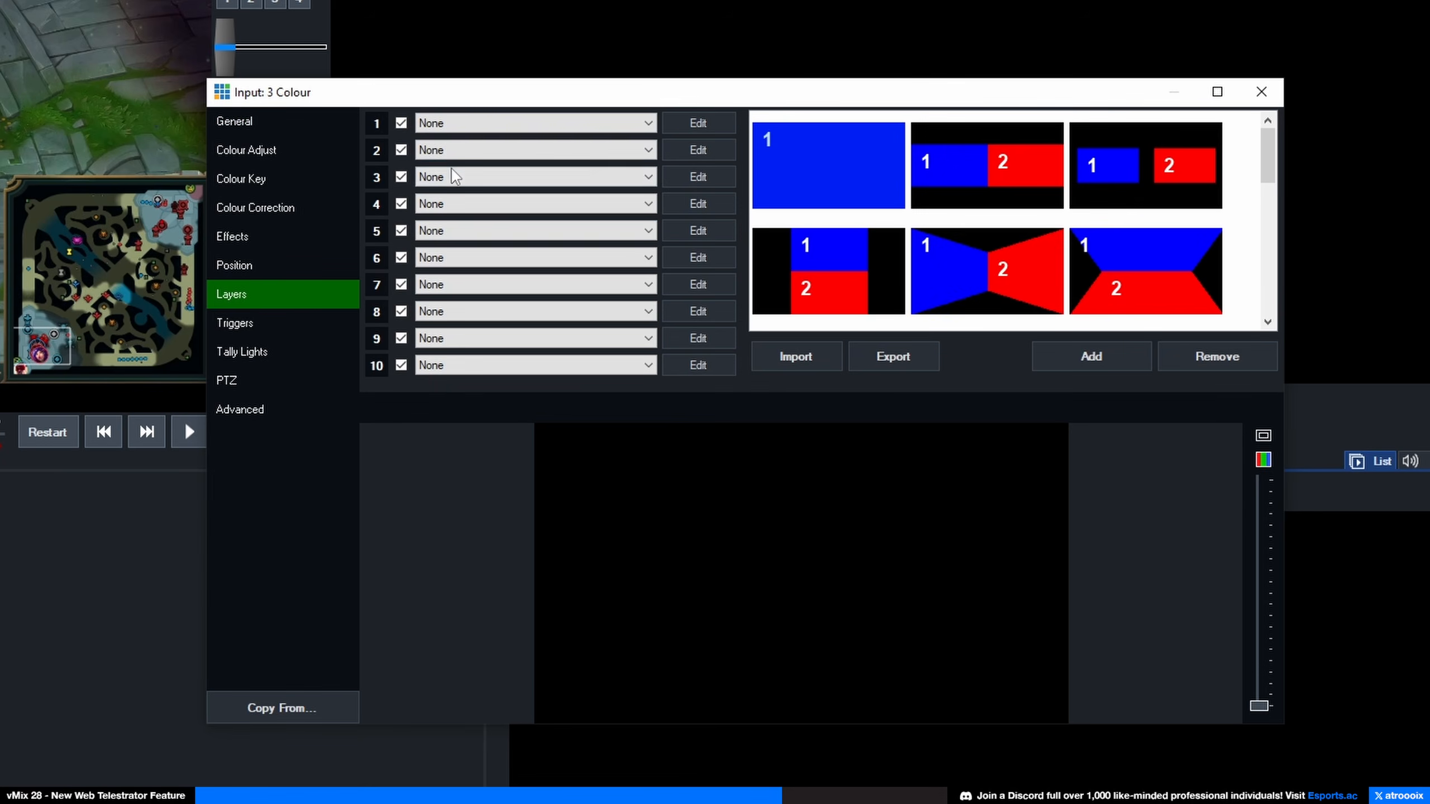
{"action": "left_click", "coordinate": [450, 123]}
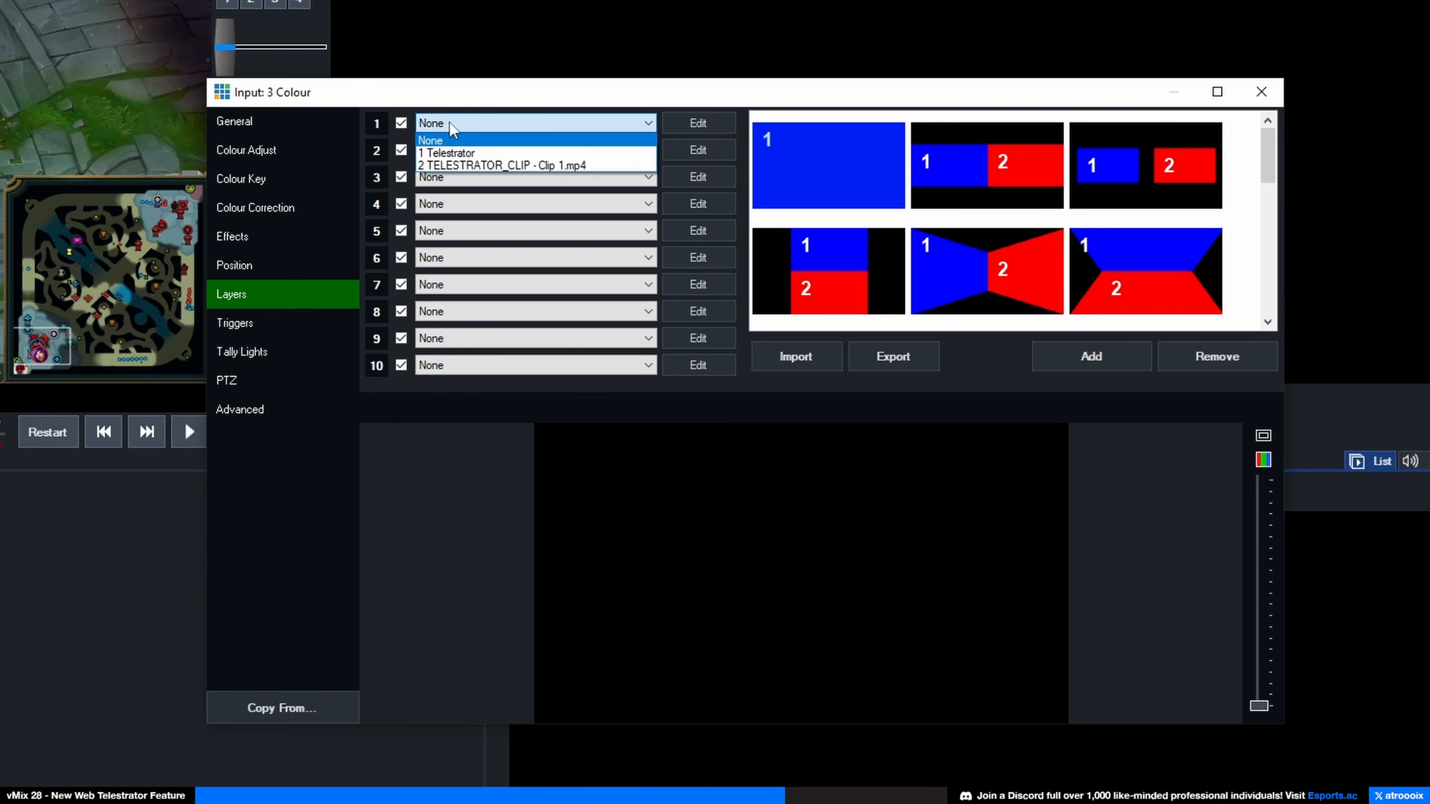
{"action": "left_click", "coordinate": [469, 164]}
{"action": "left_click", "coordinate": [454, 149]}
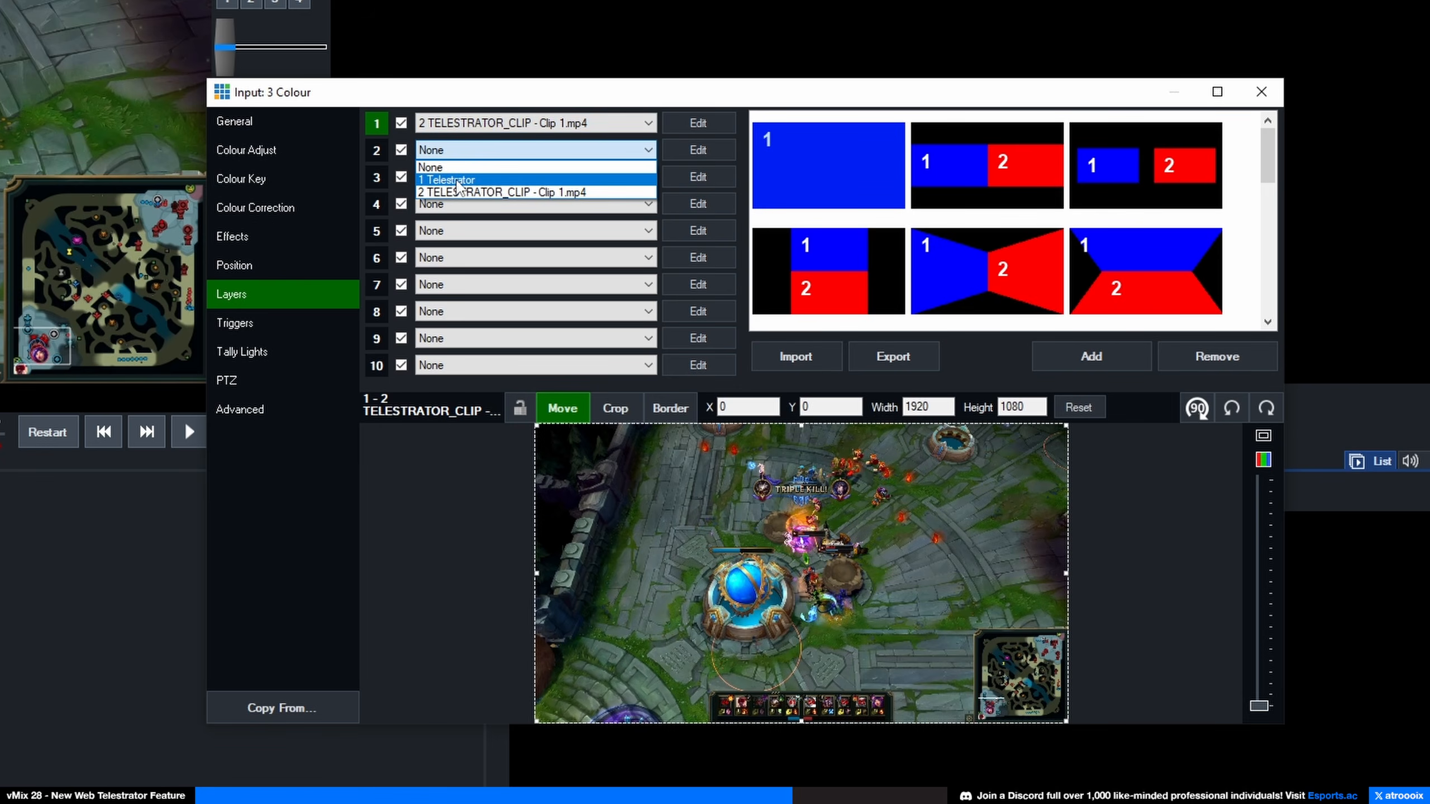
{"action": "left_click", "coordinate": [448, 165]}
{"action": "left_click", "coordinate": [1261, 91]}
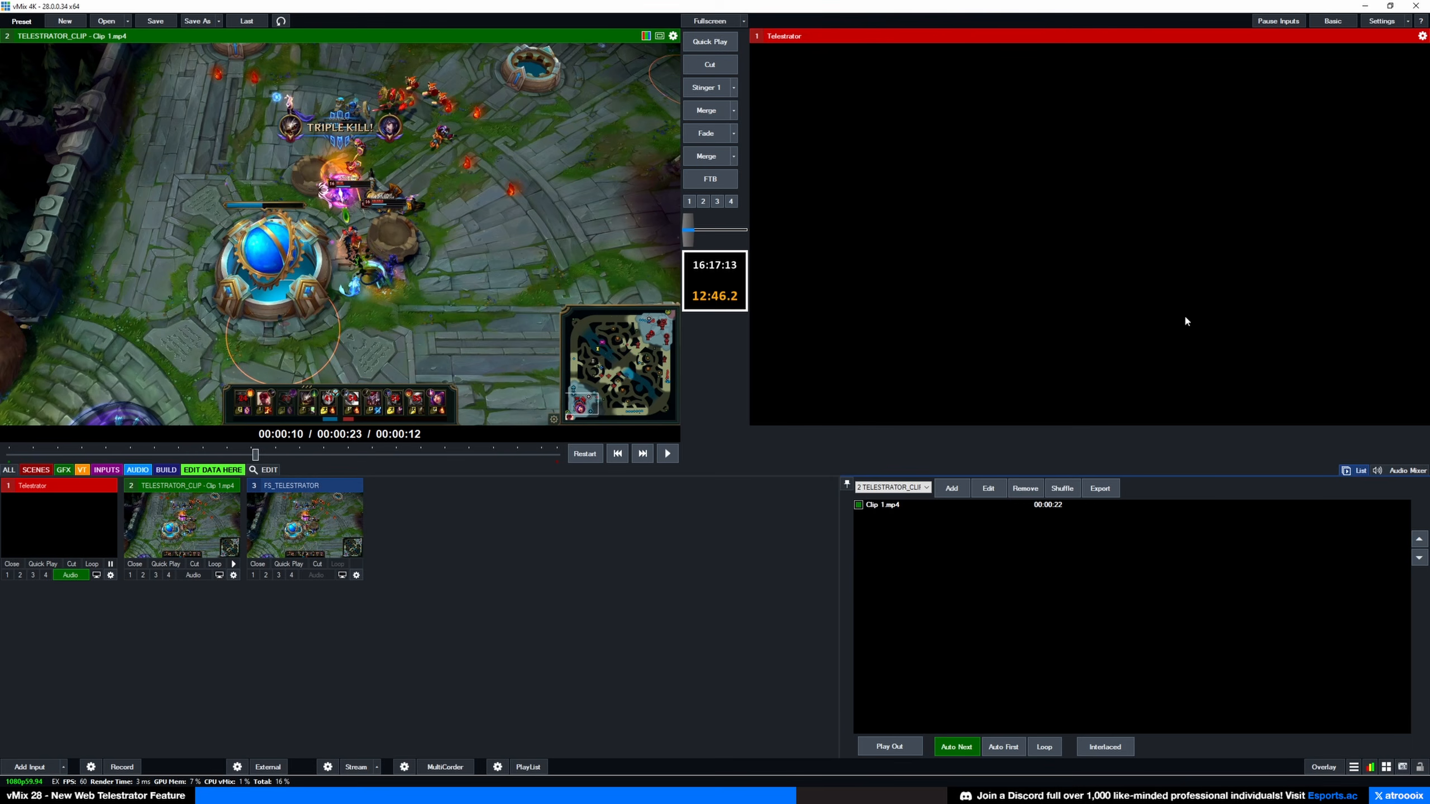
{"action": "left_click", "coordinate": [322, 513]}
{"action": "left_click", "coordinate": [709, 64]}
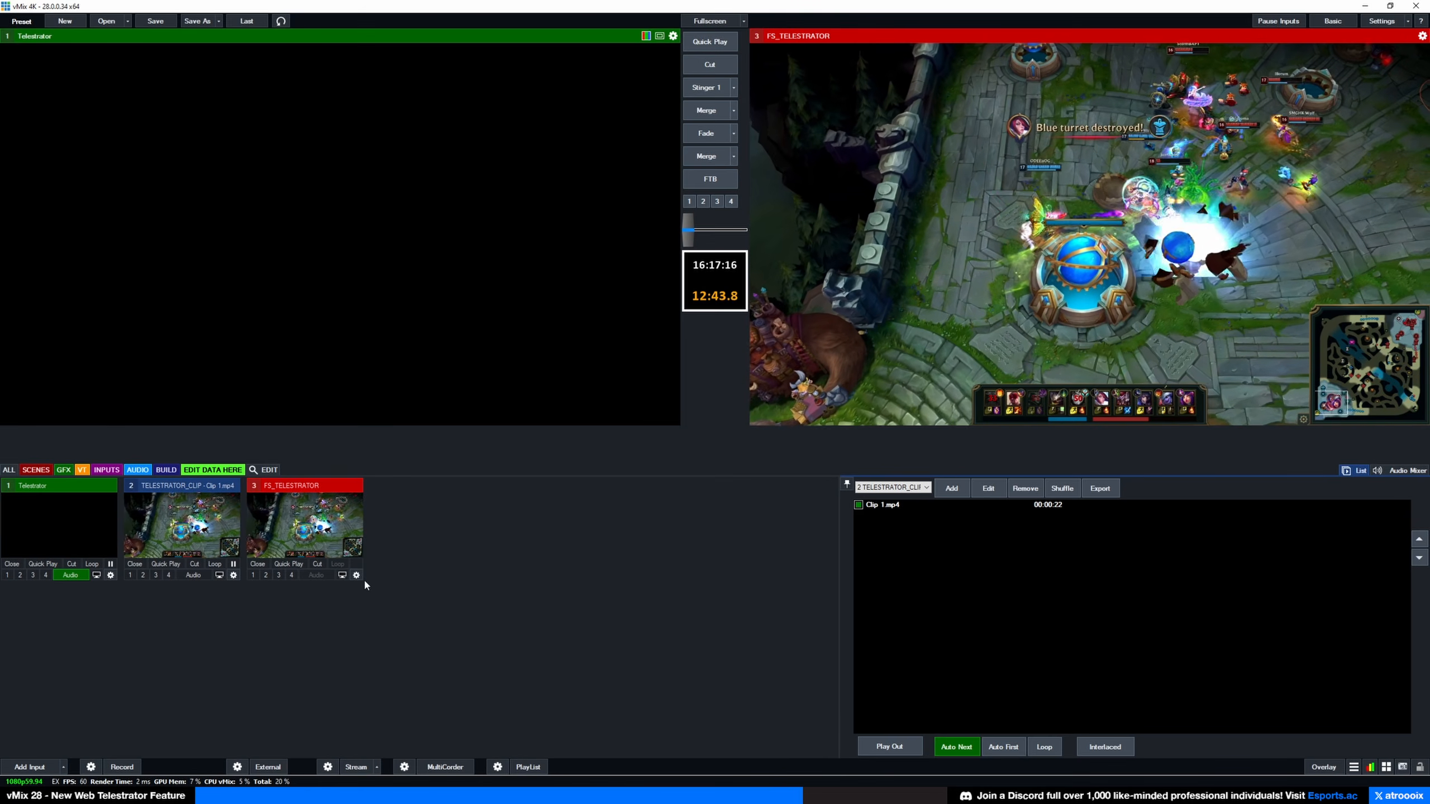
Step: Add a Colour Bars input and send it to preview
{"action": "left_click", "coordinate": [63, 767]}
{"action": "left_click", "coordinate": [45, 588]}
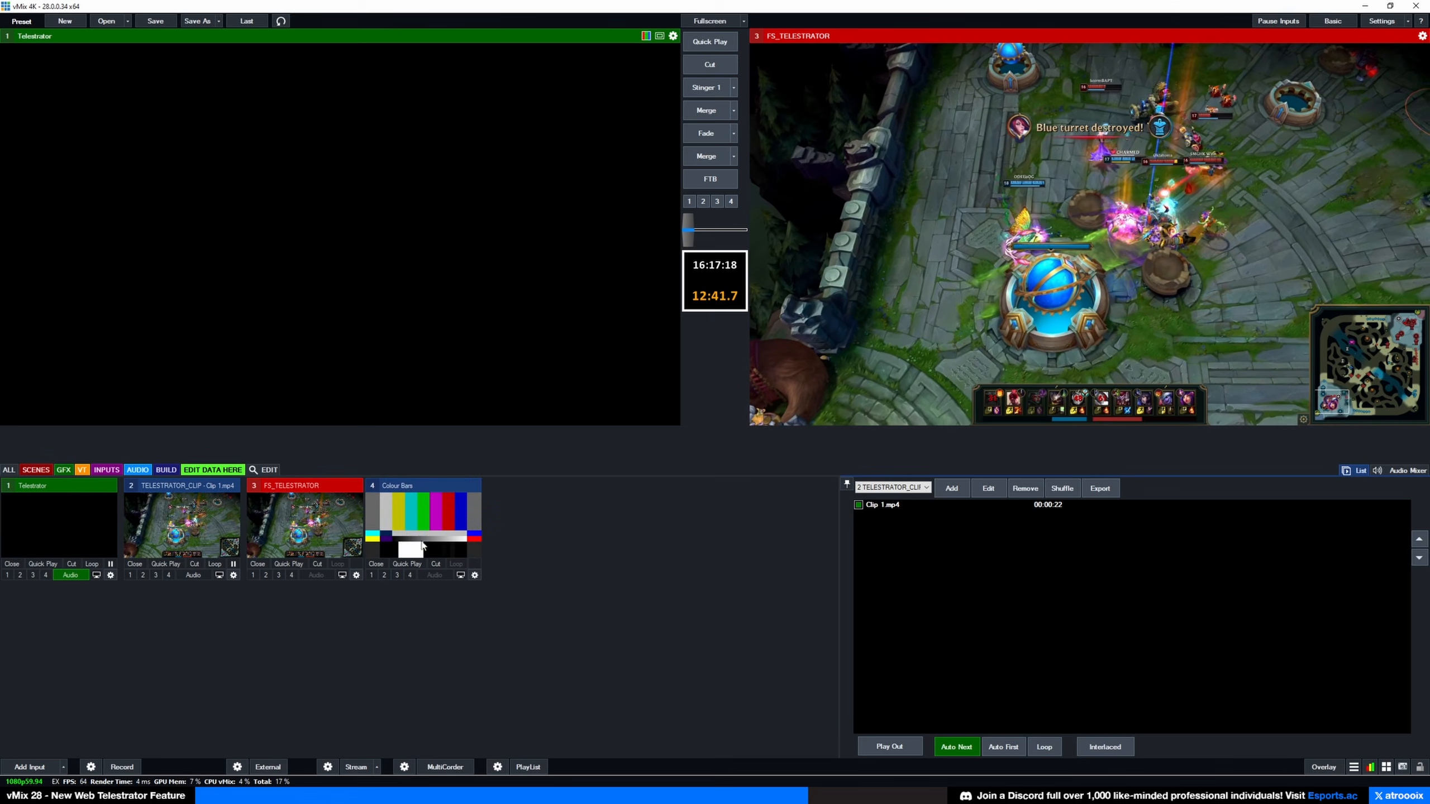
{"action": "left_click", "coordinate": [422, 542]}
Step: In the telestrator, draw green freehand loops, a rectangle around the nexus turret and a circle, then clear them
{"action": "key", "text": "alt+Tab"}
{"action": "left_click_drag", "start_coordinate": [544, 217], "coordinate": [339, 123]}
{"action": "mouse_move", "coordinate": [406, 289]}
{"action": "left_mouse_down"}
{"action": "mouse_move", "coordinate": [364, 370]}
{"action": "mouse_move", "coordinate": [461, 350]}
{"action": "mouse_move", "coordinate": [386, 298]}
{"action": "left_mouse_up"}
{"action": "mouse_move", "coordinate": [541, 259]}
{"action": "left_mouse_down"}
{"action": "mouse_move", "coordinate": [481, 276]}
{"action": "mouse_move", "coordinate": [541, 360]}
{"action": "mouse_move", "coordinate": [513, 261]}
{"action": "left_mouse_up"}
{"action": "mouse_move", "coordinate": [405, 212]}
{"action": "left_mouse_down"}
{"action": "mouse_move", "coordinate": [382, 257]}
{"action": "mouse_move", "coordinate": [419, 271]}
{"action": "mouse_move", "coordinate": [417, 213]}
{"action": "mouse_move", "coordinate": [371, 220]}
{"action": "mouse_move", "coordinate": [319, 303]}
{"action": "left_mouse_up"}
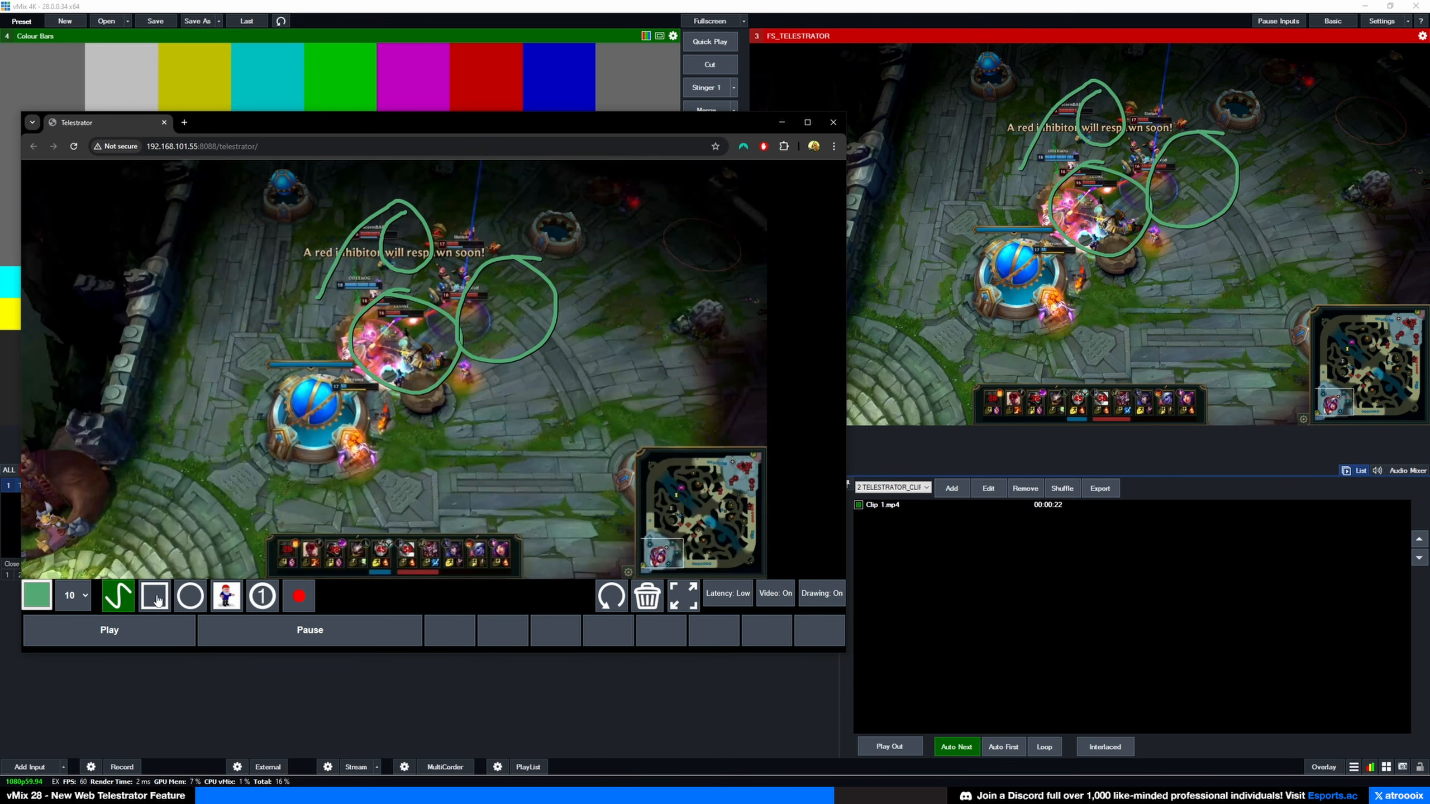
{"action": "left_click_drag", "start_coordinate": [282, 389], "coordinate": [380, 476]}
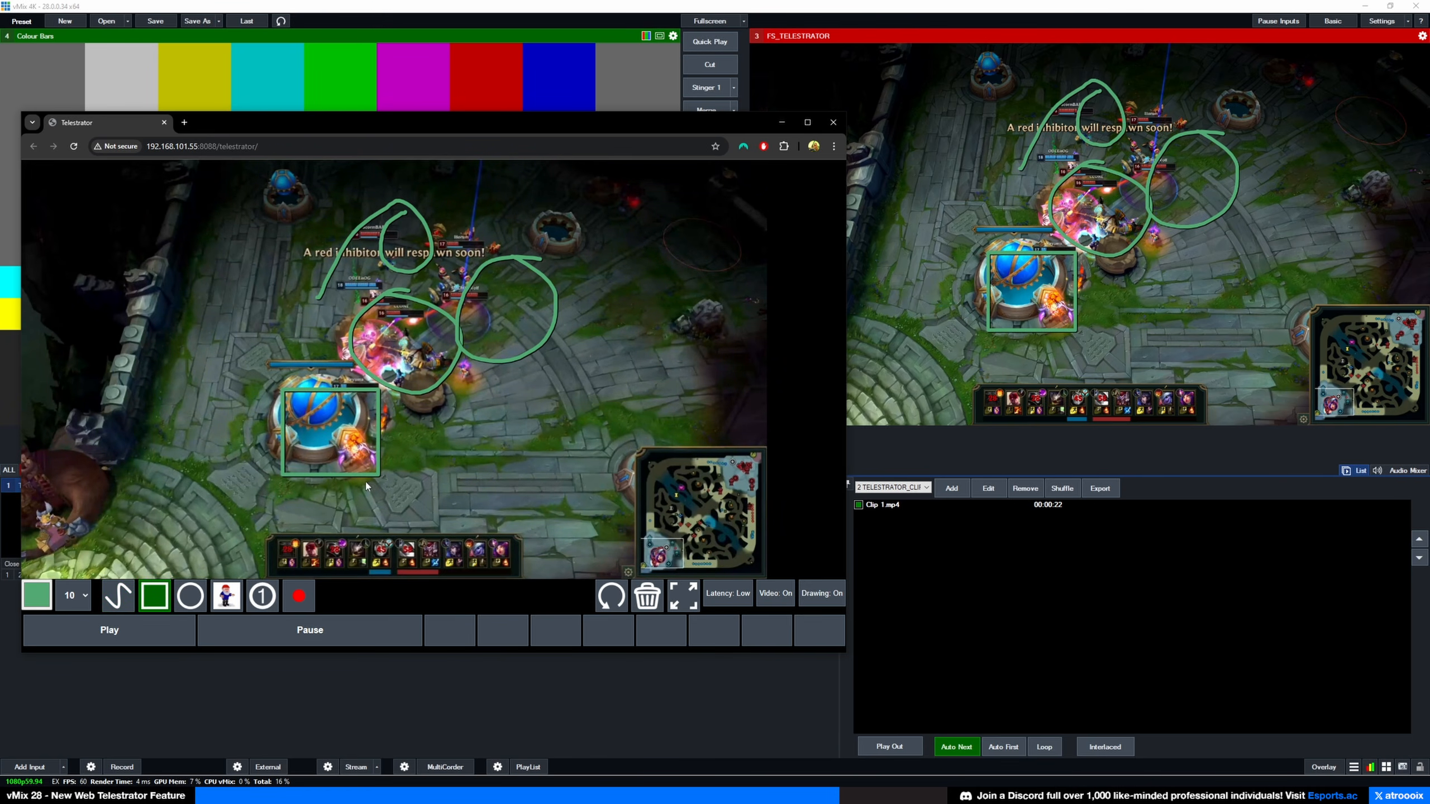
{"action": "left_click", "coordinate": [199, 594]}
{"action": "left_click_drag", "start_coordinate": [251, 373], "coordinate": [347, 470]}
{"action": "left_click", "coordinate": [641, 595]}
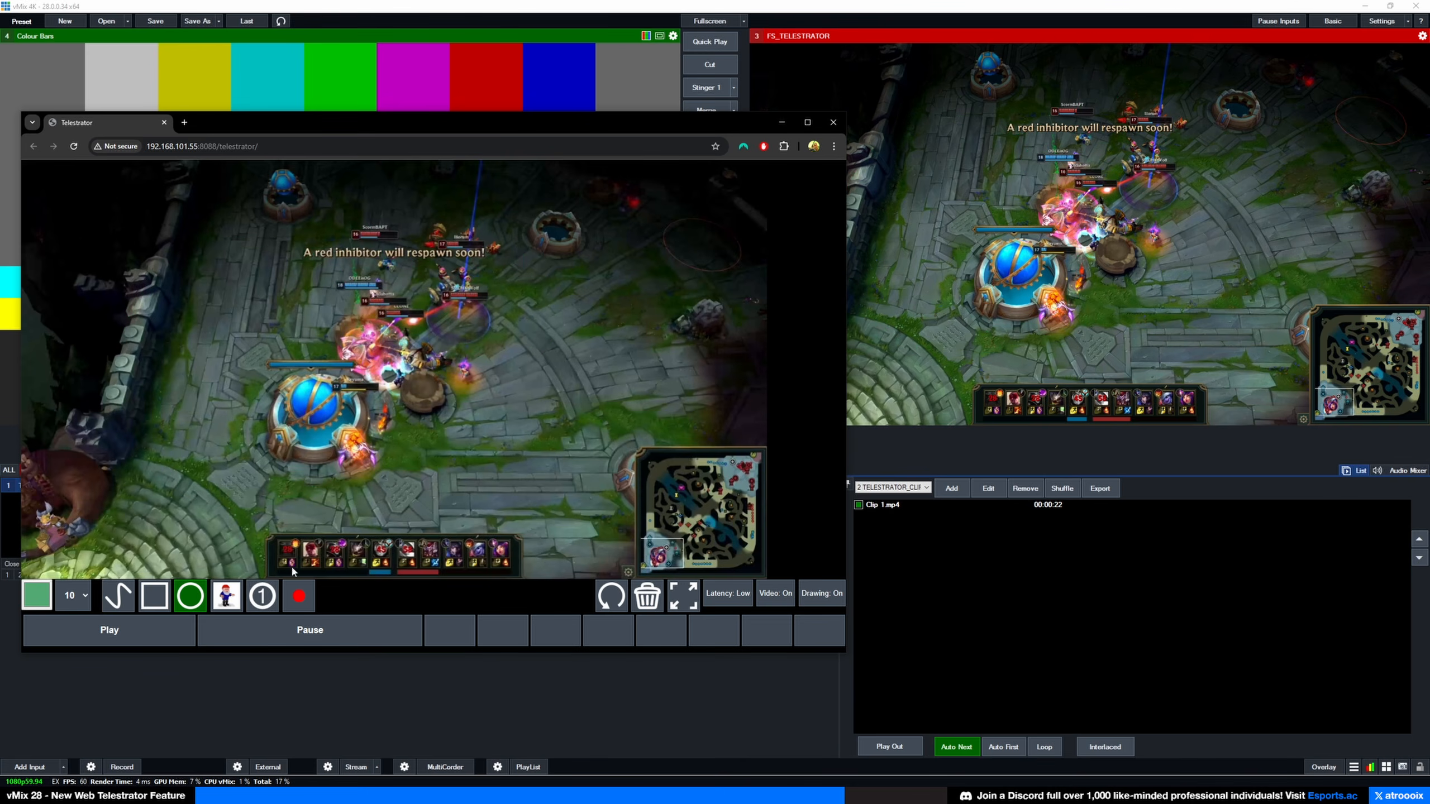
Step: Stamp a green check on the blue turret and a red X beside it, then reset the stamp to the gnome
{"action": "left_click", "coordinate": [234, 597]}
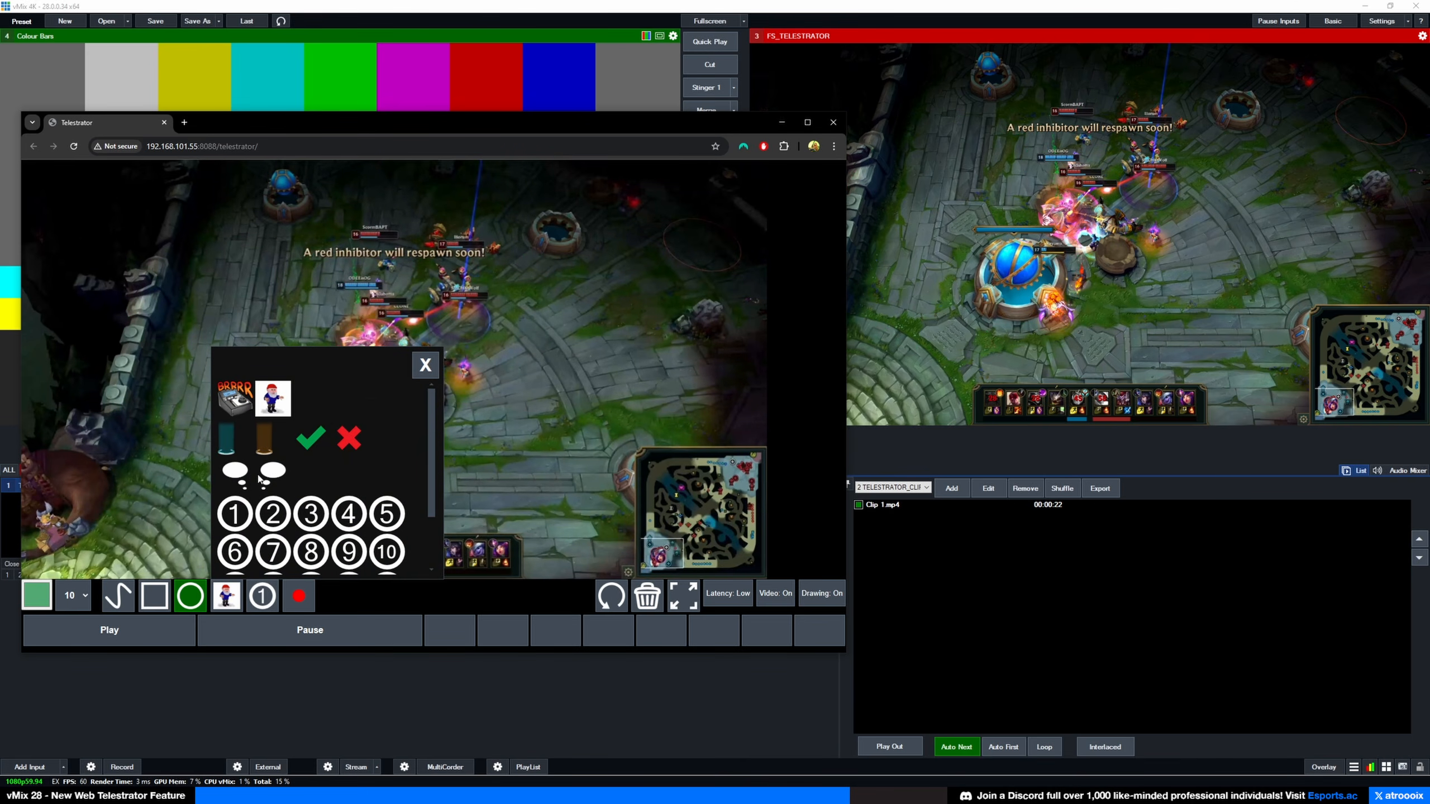
{"action": "left_click", "coordinate": [313, 439]}
{"action": "left_click", "coordinate": [366, 409]}
{"action": "left_click", "coordinate": [226, 595]}
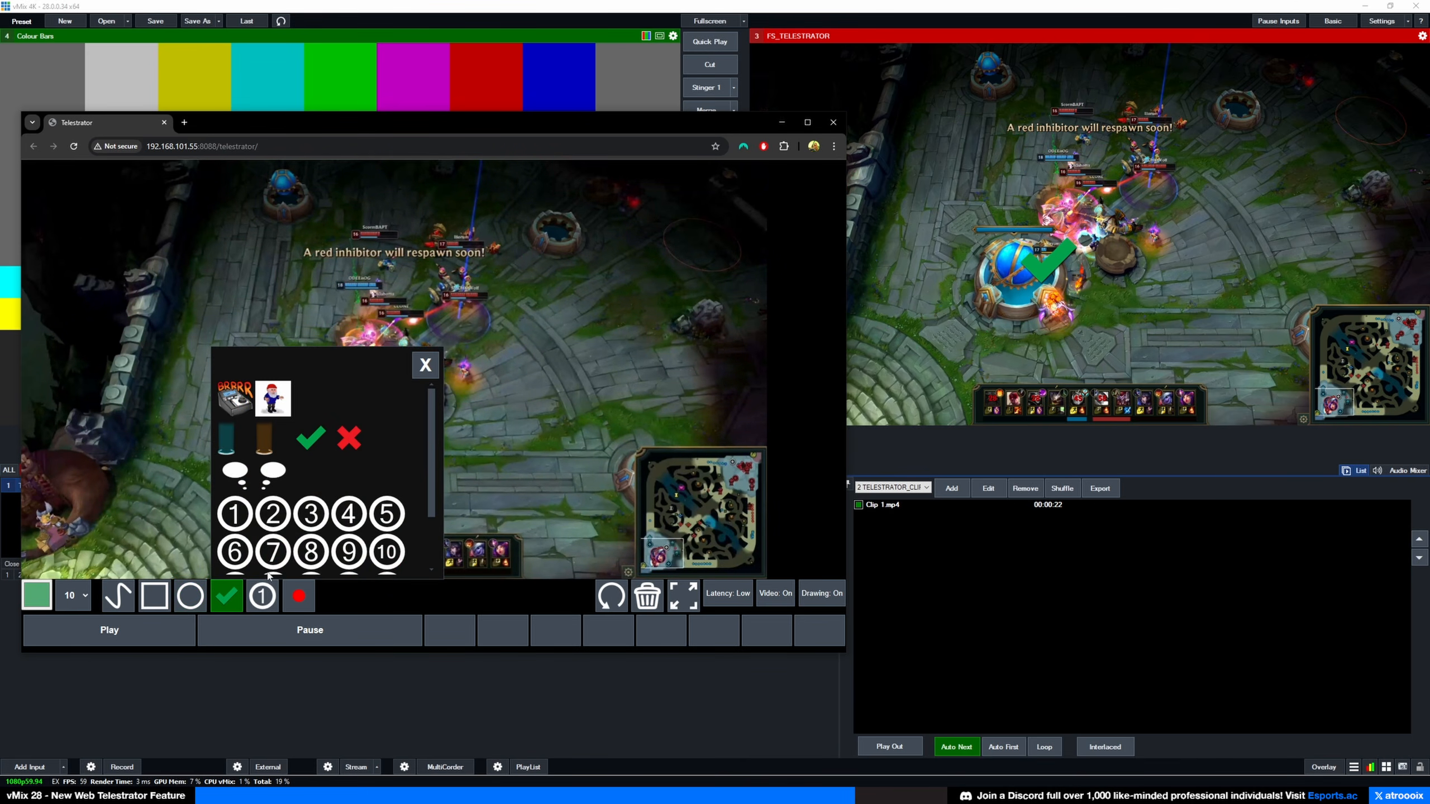
{"action": "left_click", "coordinate": [345, 441]}
{"action": "left_click", "coordinate": [451, 338]}
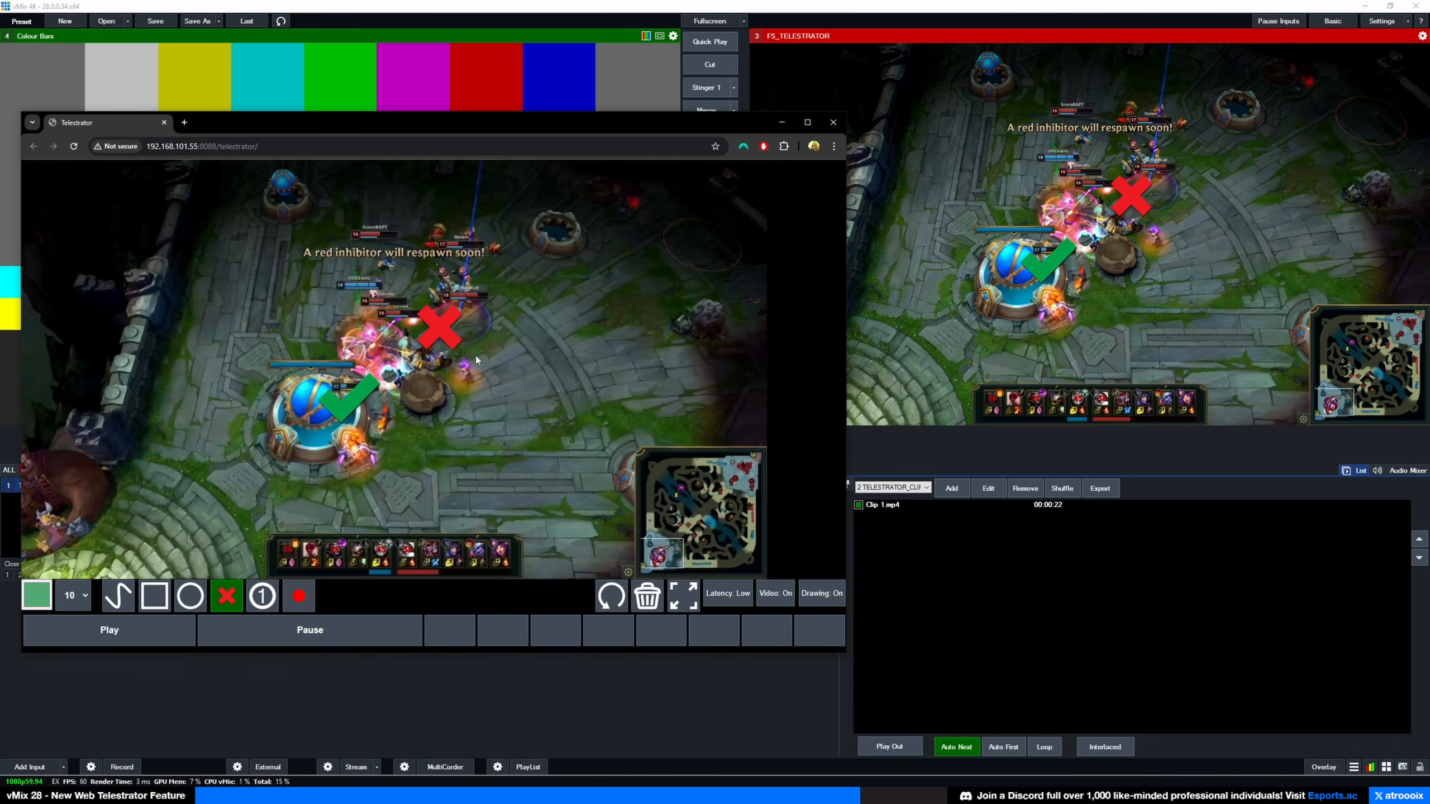
{"action": "left_click", "coordinate": [242, 598]}
{"action": "left_click", "coordinate": [267, 400]}
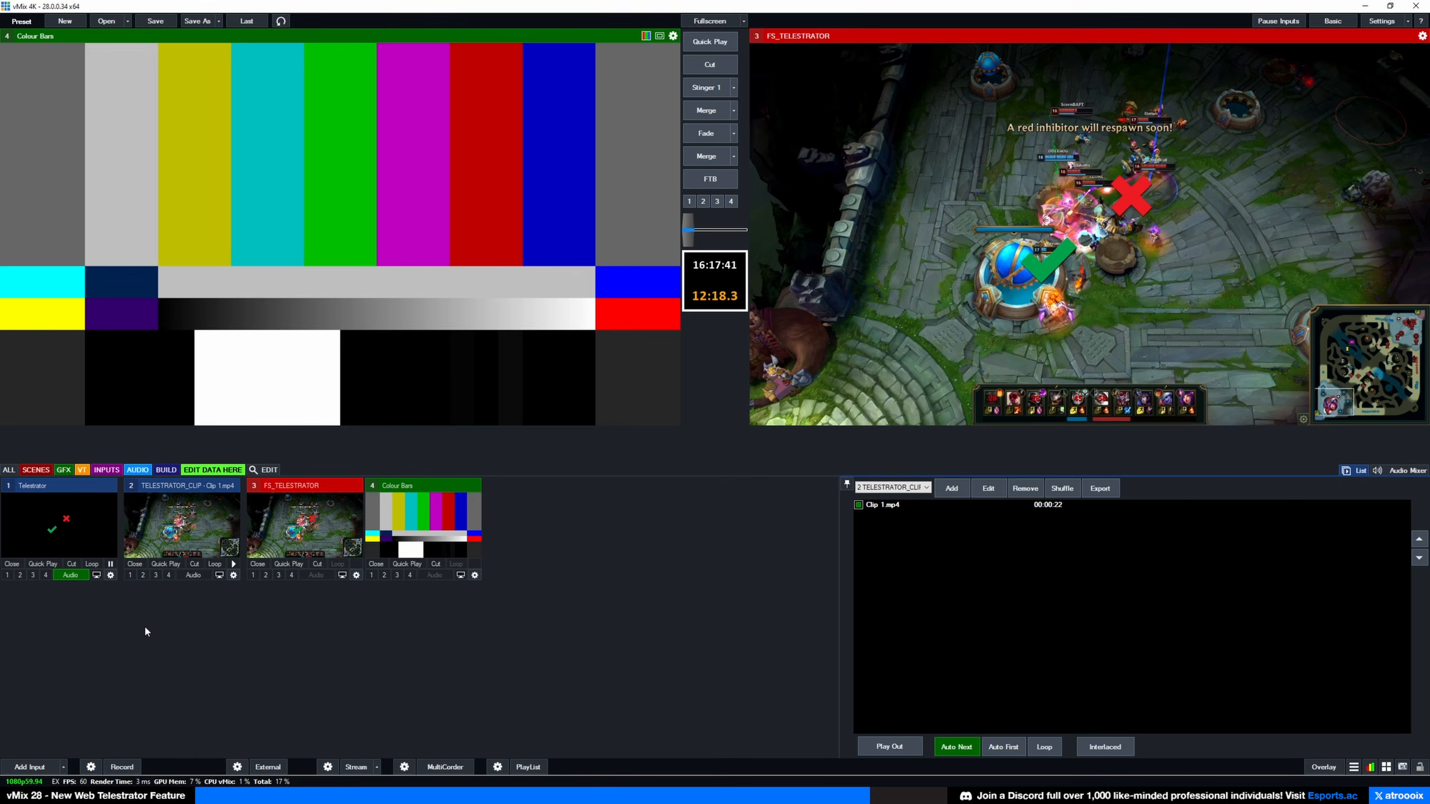
{"action": "right_click", "coordinate": [68, 498]}
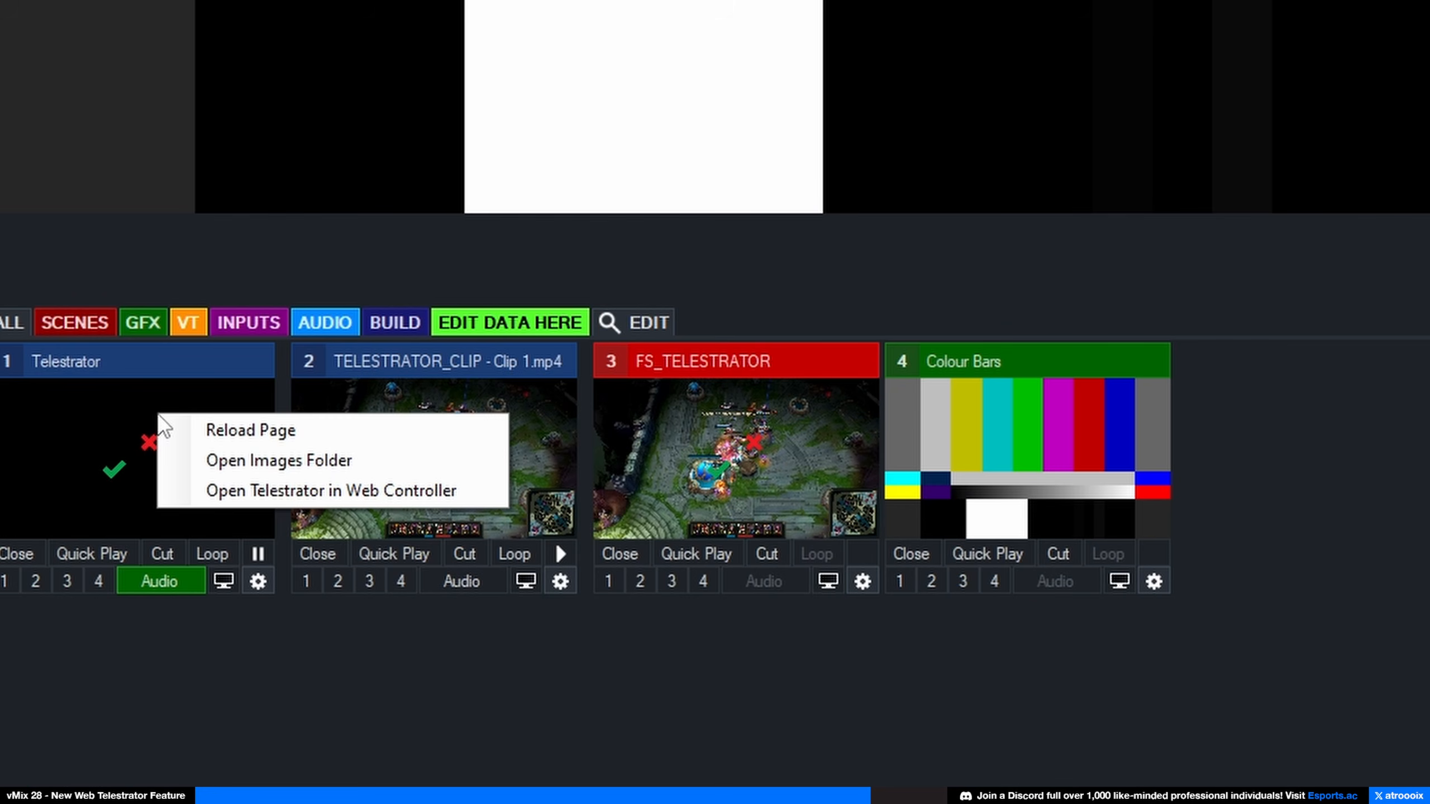
{"action": "left_click", "coordinate": [265, 462]}
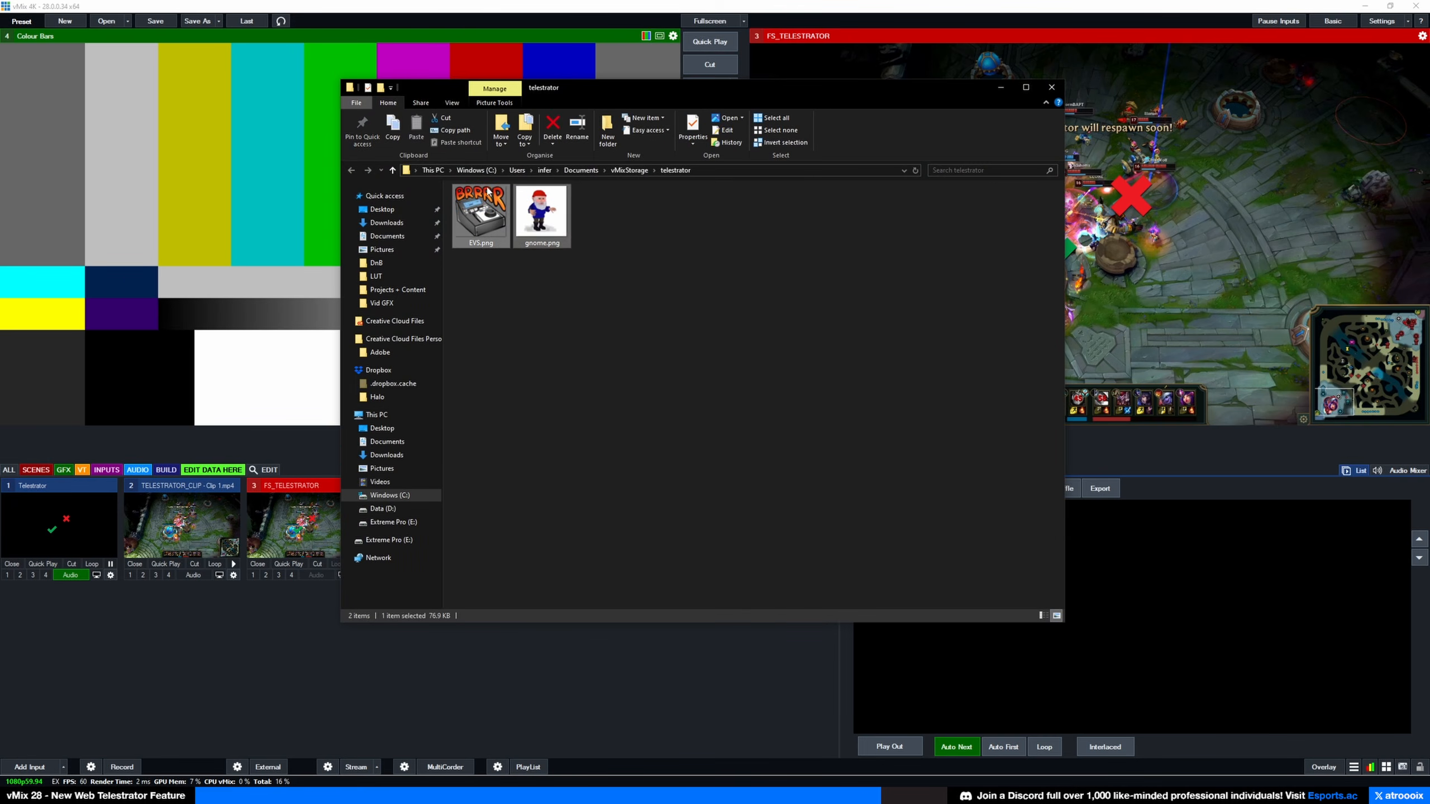
{"action": "left_click", "coordinate": [1051, 86]}
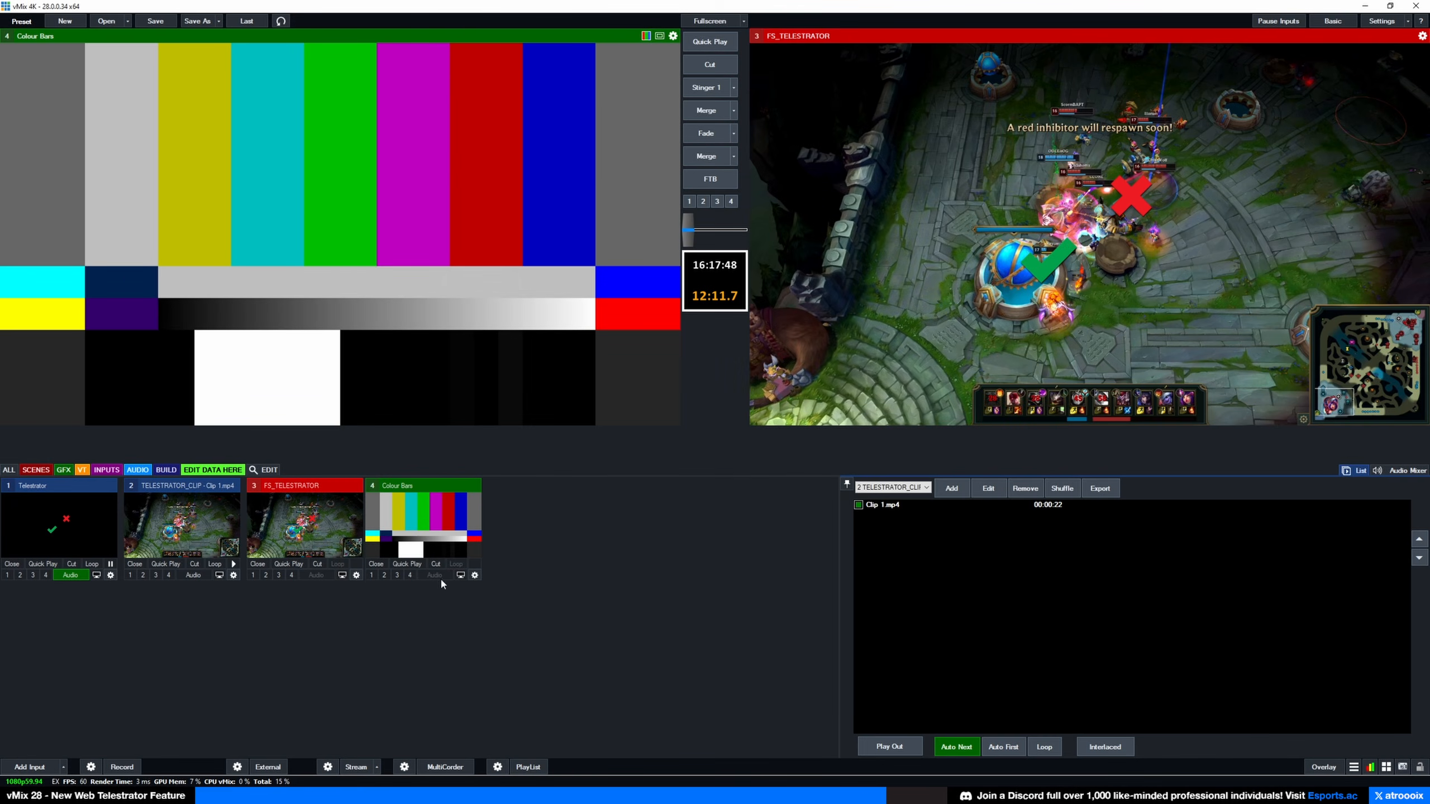
{"action": "right_click", "coordinate": [68, 545]}
Step: Open the Telestrator in the Web Controller, play then pause the gameplay, and loop the minimap in green
{"action": "left_click", "coordinate": [113, 556]}
{"action": "left_click_drag", "start_coordinate": [636, 131], "coordinate": [439, 94]}
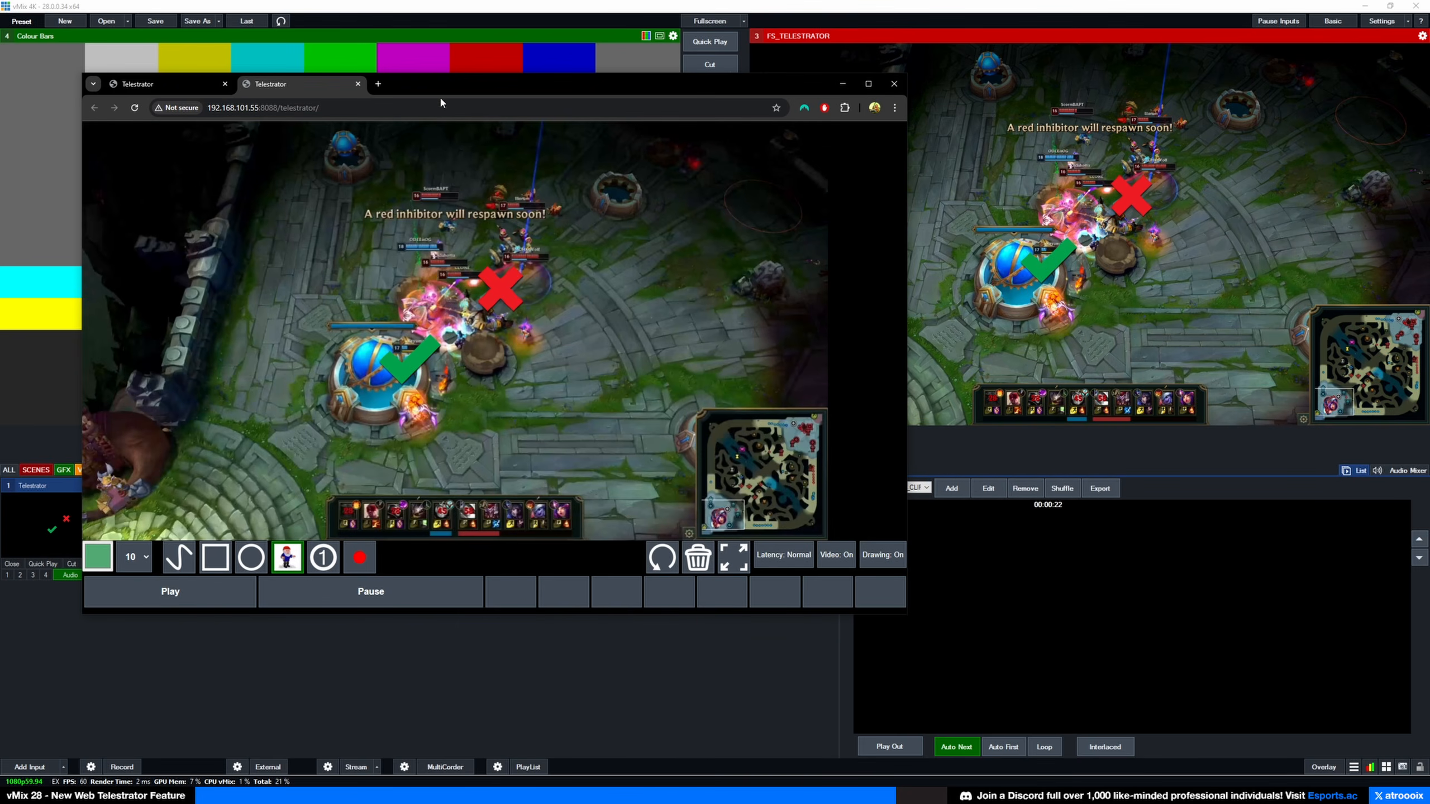
{"action": "left_click", "coordinate": [197, 602]}
{"action": "left_click", "coordinate": [318, 598]}
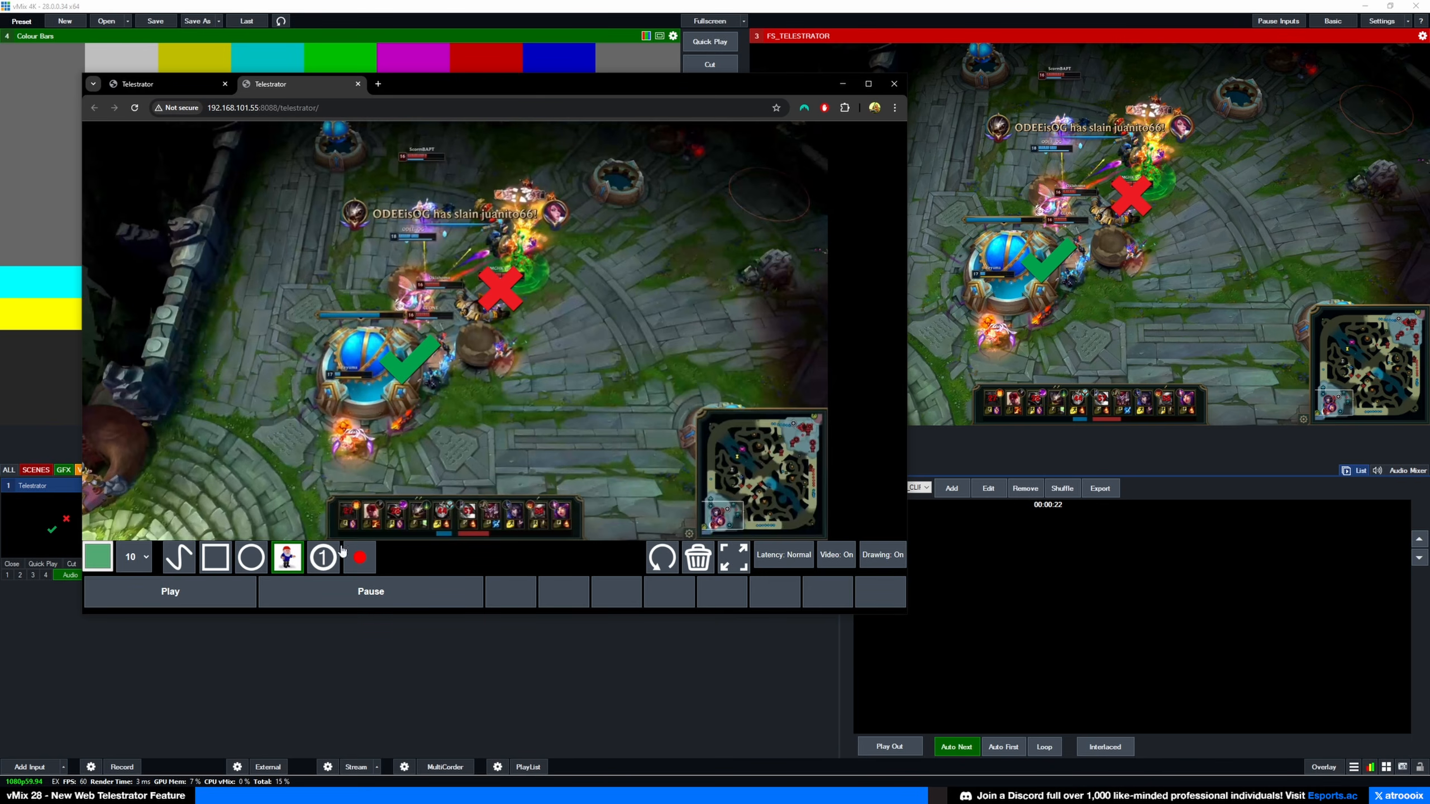
{"action": "mouse_move", "coordinate": [796, 397]}
{"action": "left_mouse_down"}
{"action": "mouse_move", "coordinate": [683, 507]}
{"action": "mouse_move", "coordinate": [825, 493]}
{"action": "left_mouse_up"}
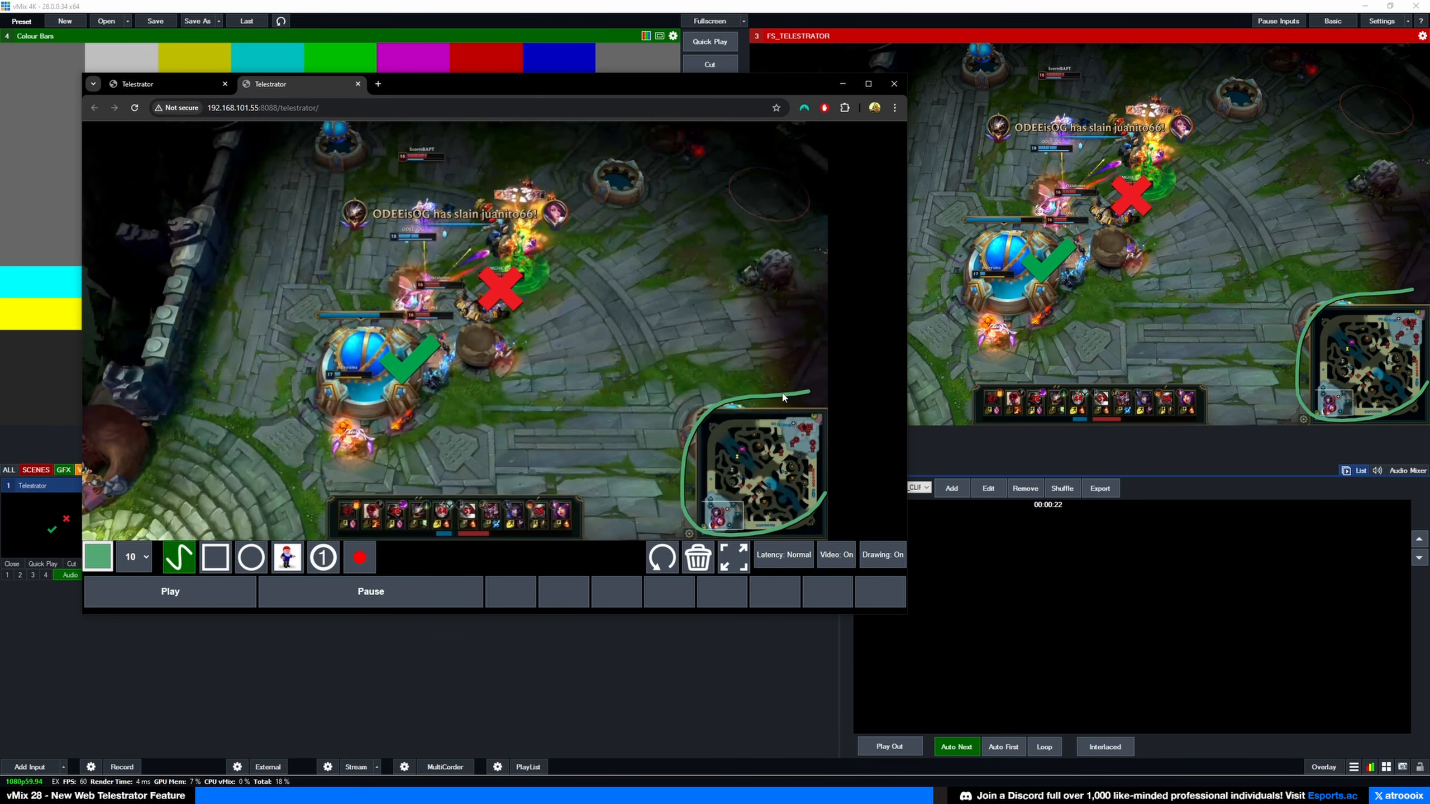